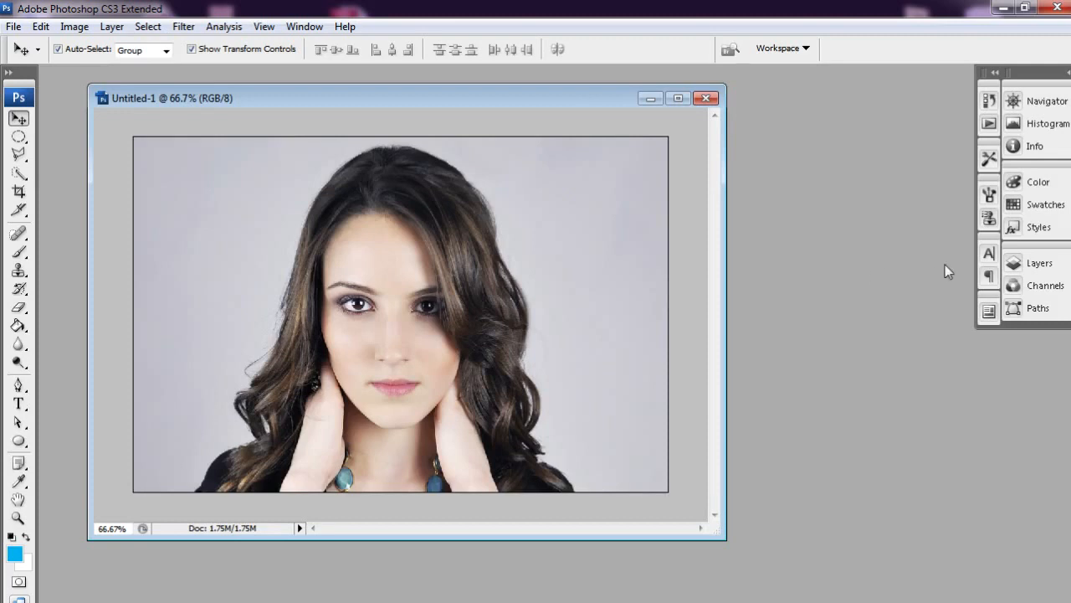
Add a Hue/Saturation adjustment layer above the young lady layer with saturation set to -16.
left_click(1020, 267)
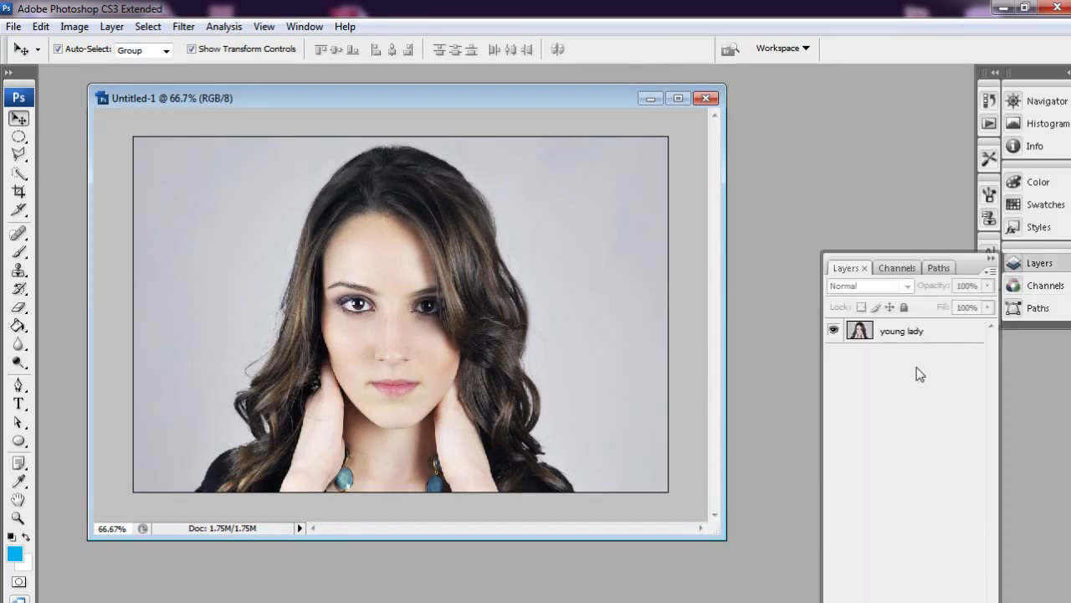
left_click(914, 333)
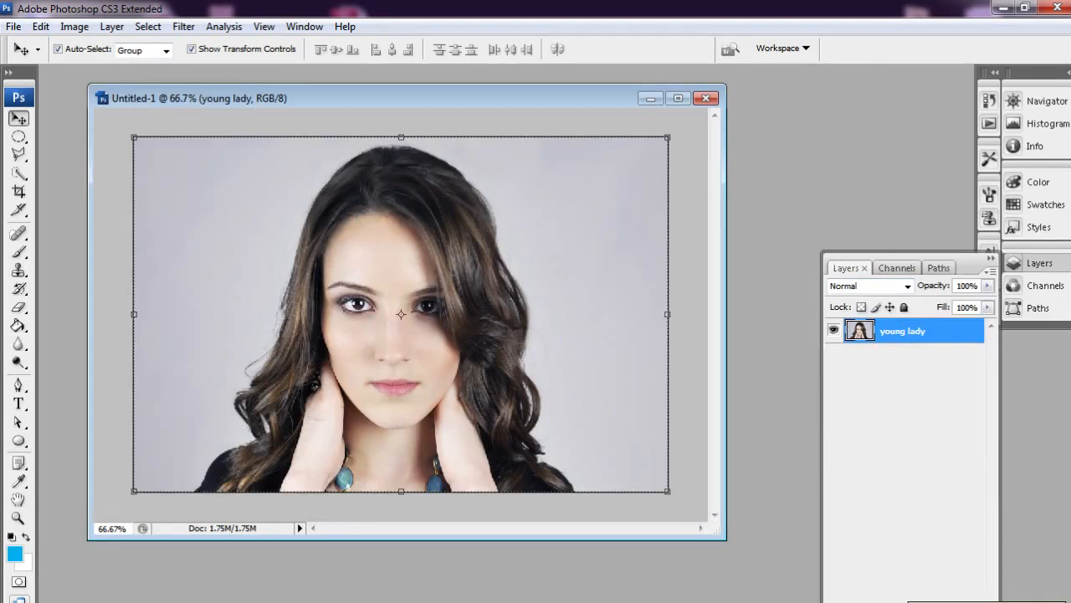
left_click(907, 602)
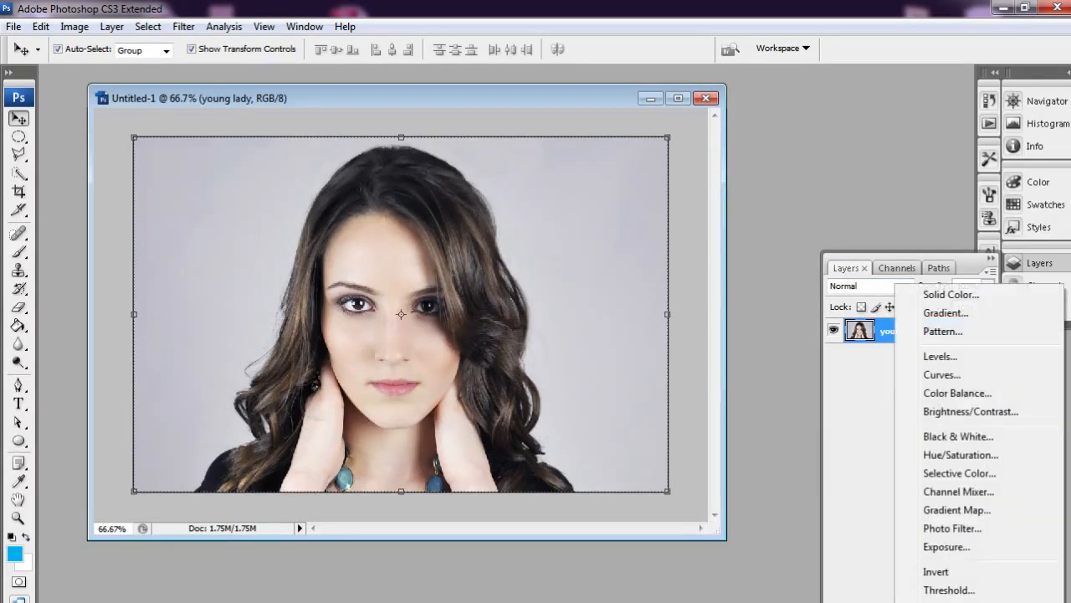
left_click(961, 455)
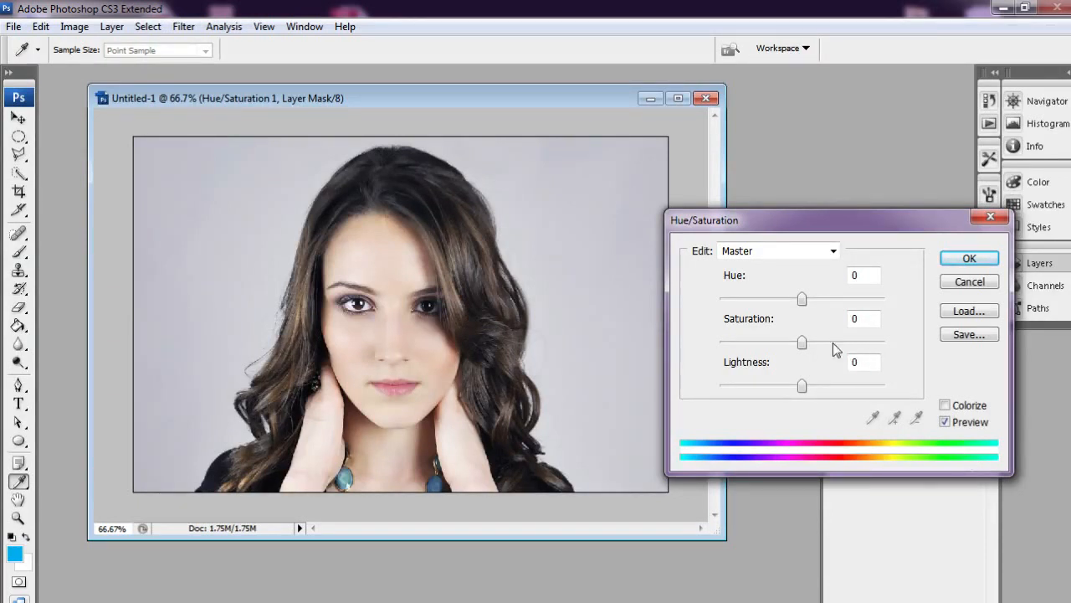
mouse_move(801, 344)
left_mouse_down()
mouse_move(771, 351)
mouse_move(791, 352)
left_mouse_up()
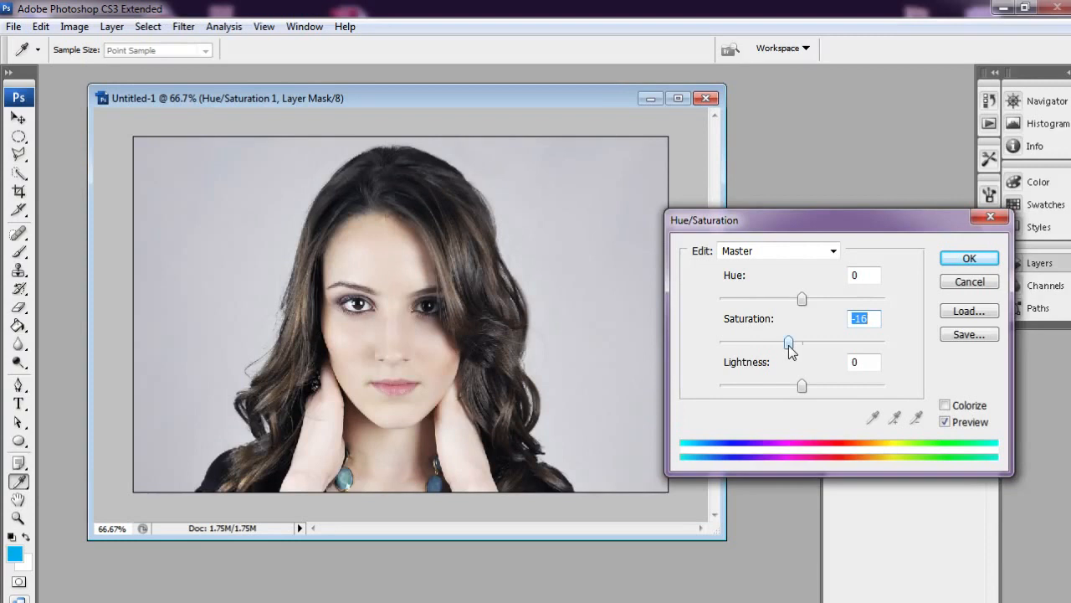
left_click(970, 422)
left_click(971, 423)
left_click(968, 260)
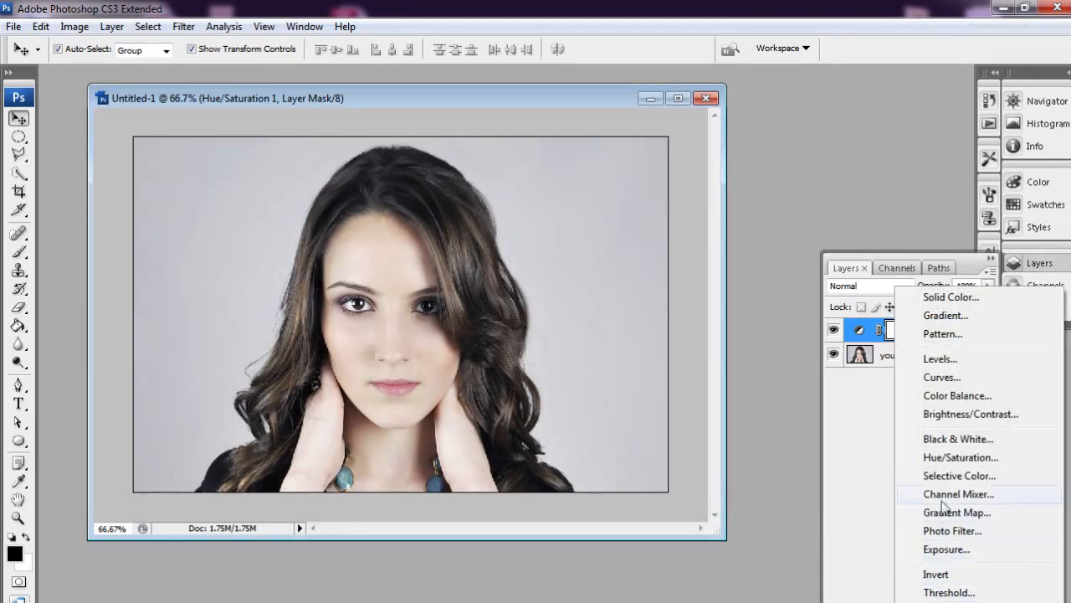
Add a Levels adjustment layer with RGB input levels of 14 for the shadows and 247 for the highlights.
left_click(954, 361)
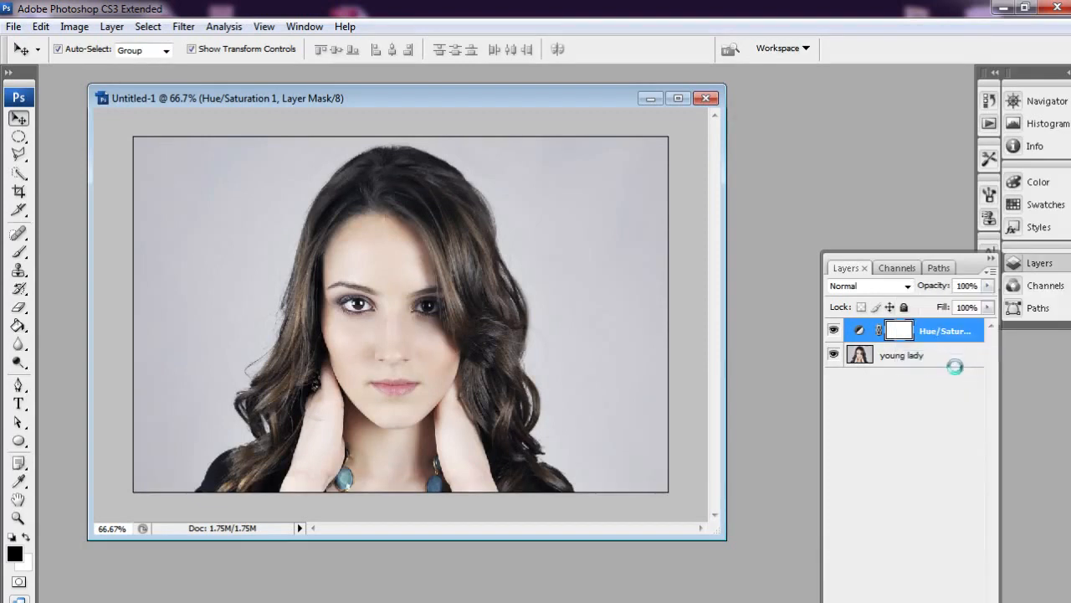
left_click_drag(695, 375, 702, 378)
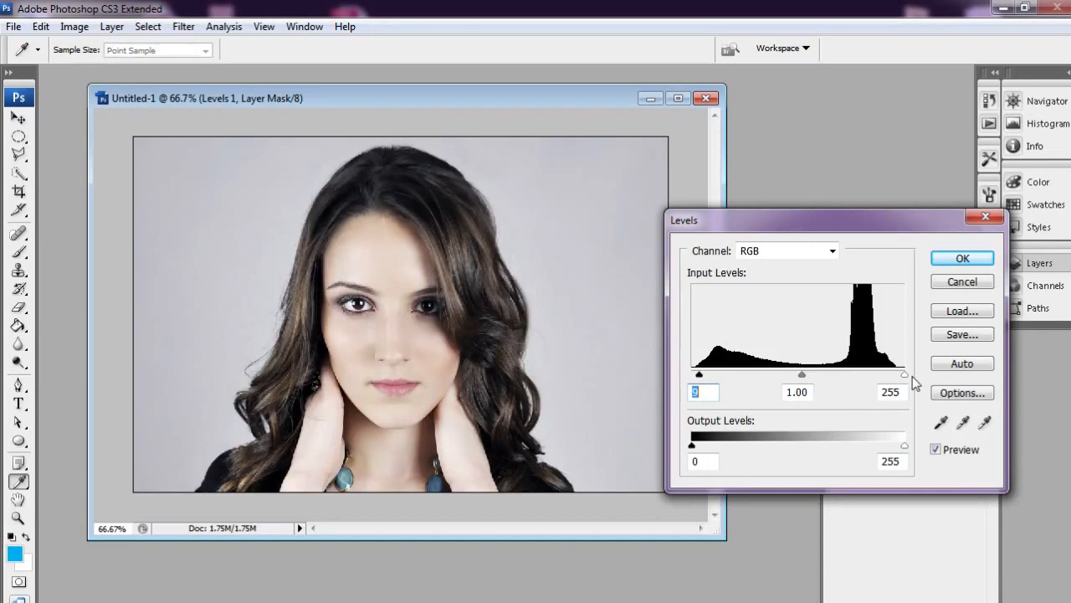
left_click_drag(906, 375, 900, 375)
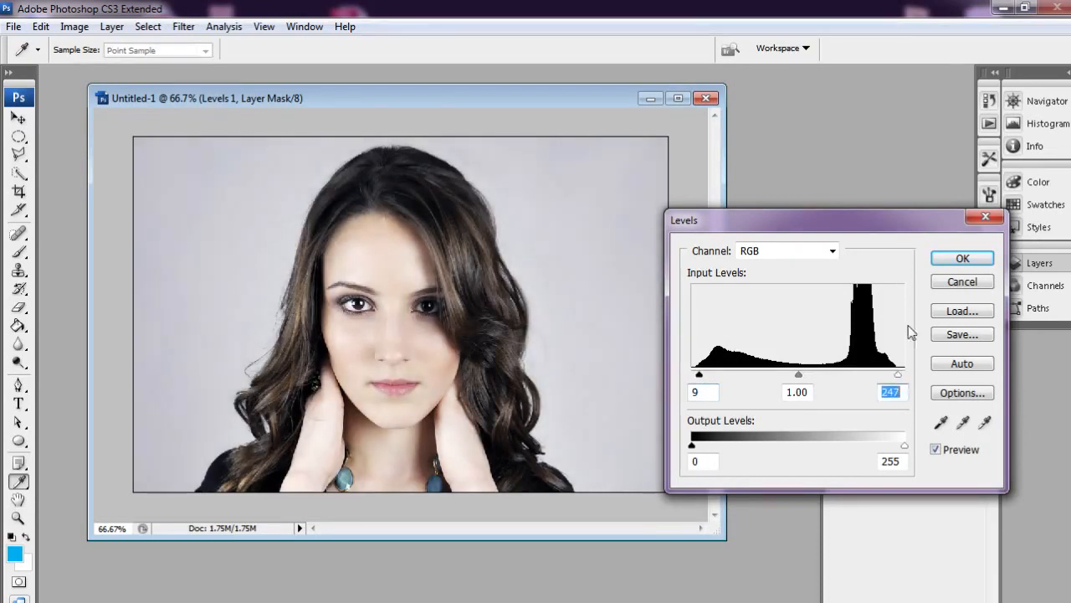
left_click(953, 454)
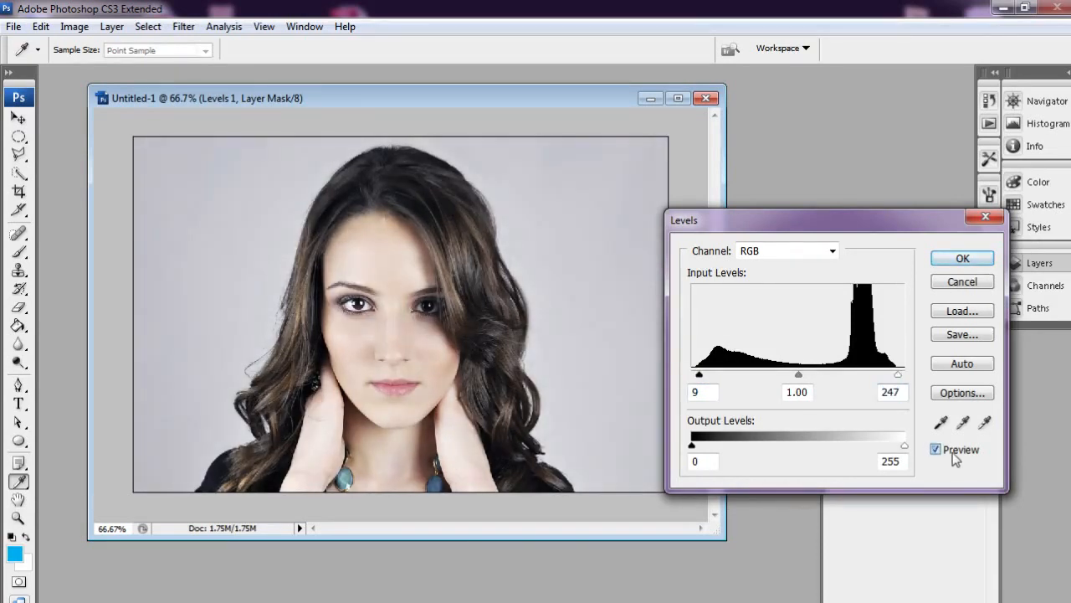
left_click(953, 453)
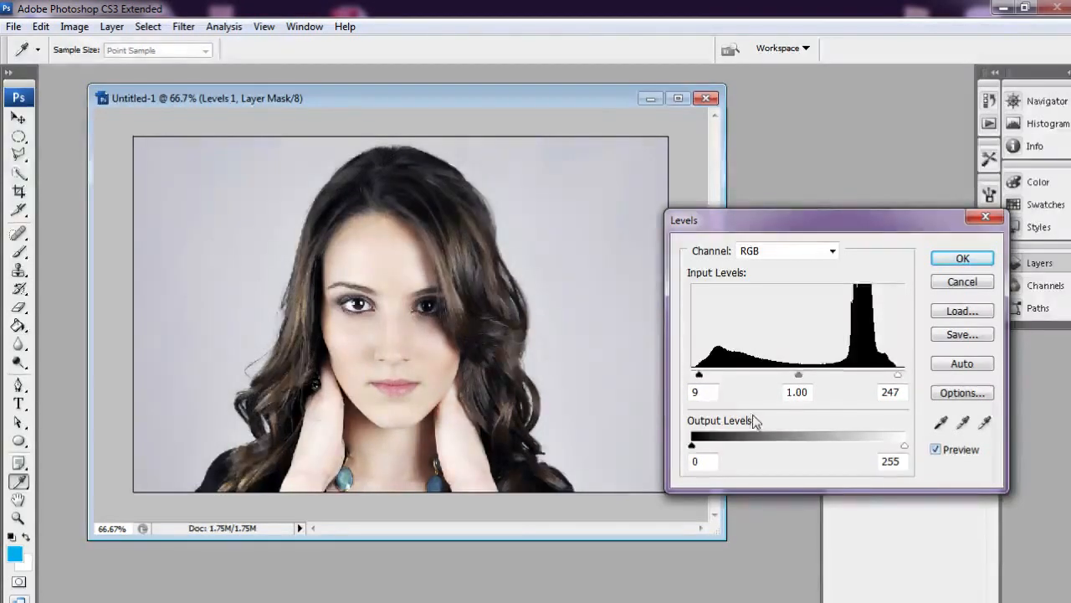
left_click_drag(700, 375, 704, 376)
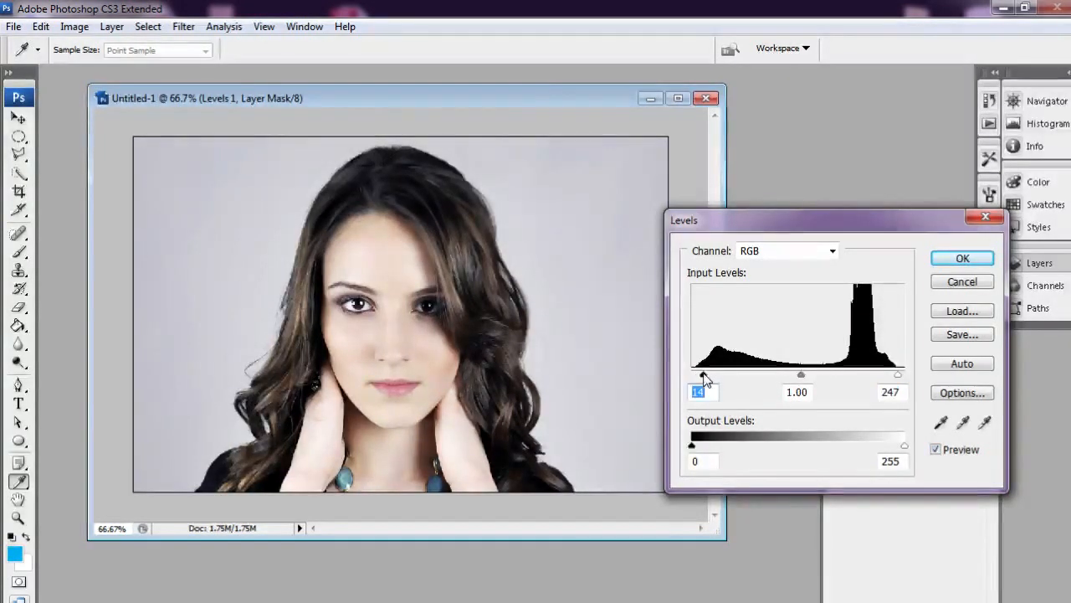
left_click(898, 377)
left_click(963, 258)
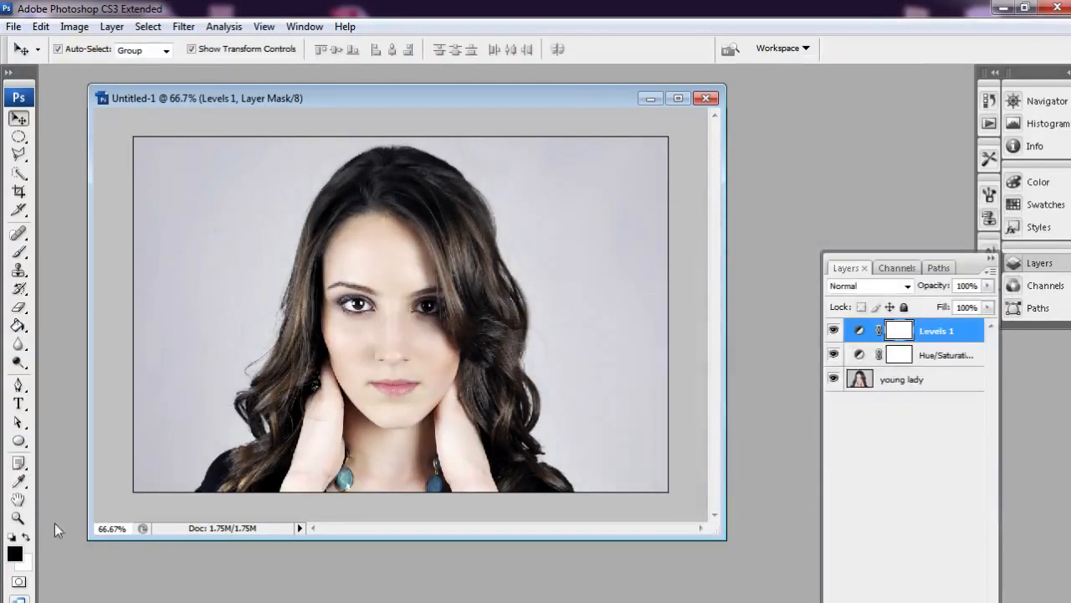
Compare the portrait at 100% with the Levels 1 layer hidden and shown.
left_click(19, 519)
left_click(377, 376)
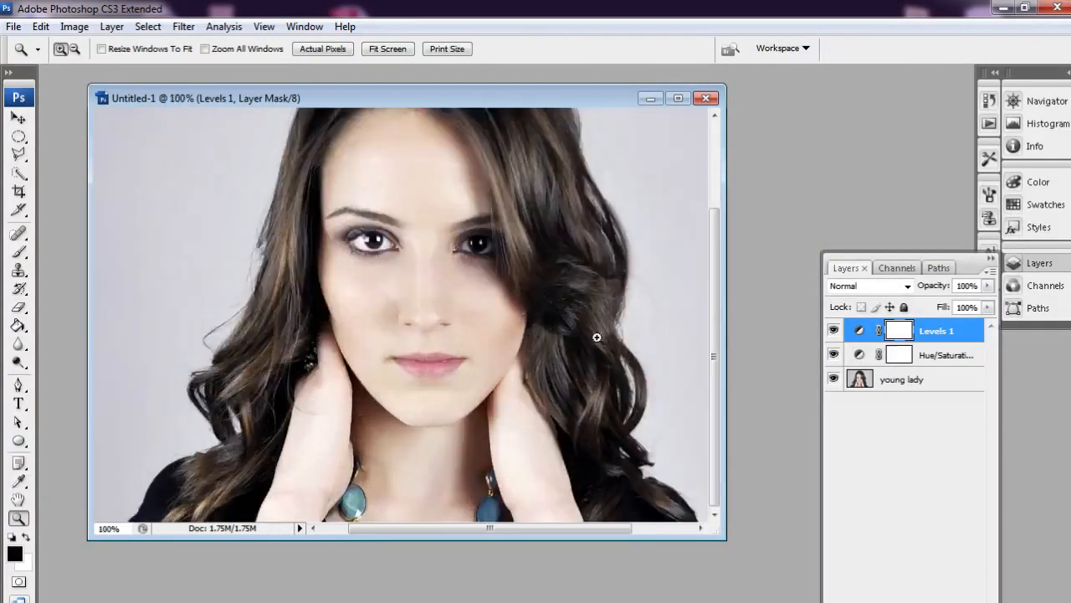
left_click_drag(713, 367, 718, 322)
left_click(835, 332)
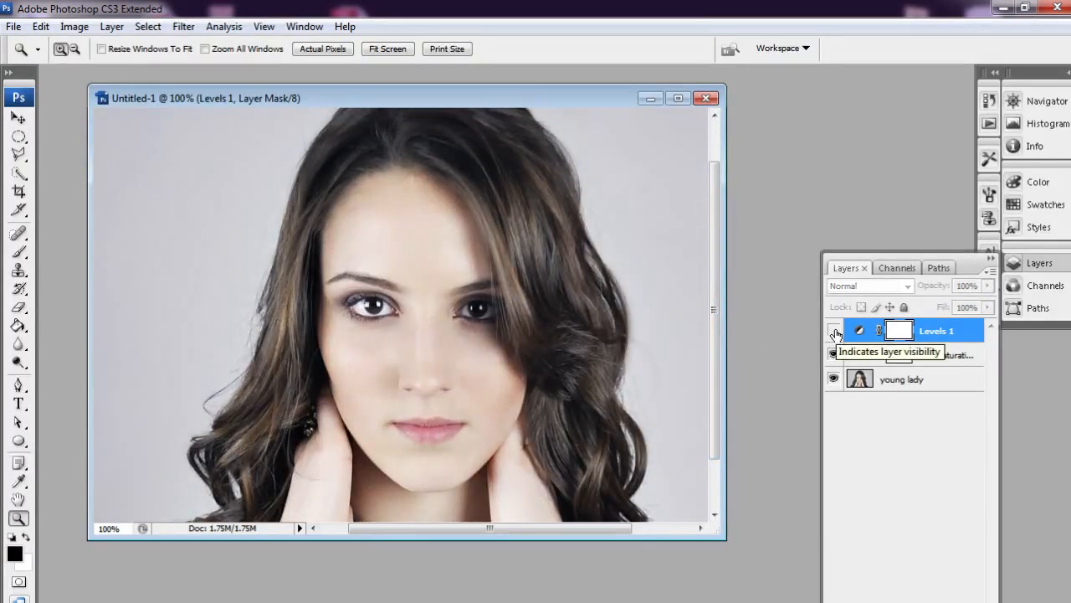
left_click(835, 331)
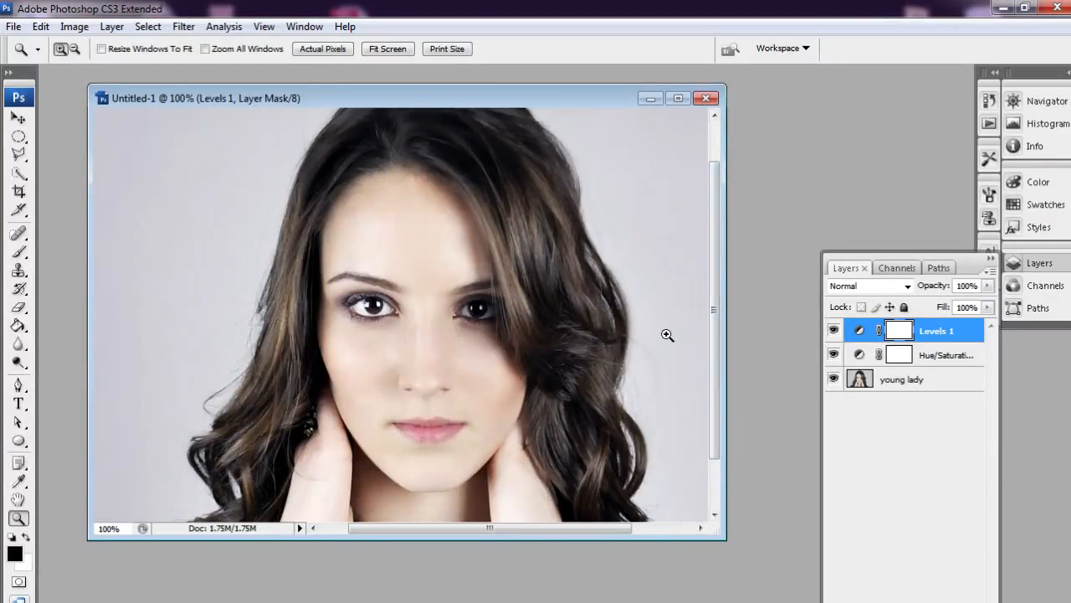
left_click_drag(715, 389, 722, 441)
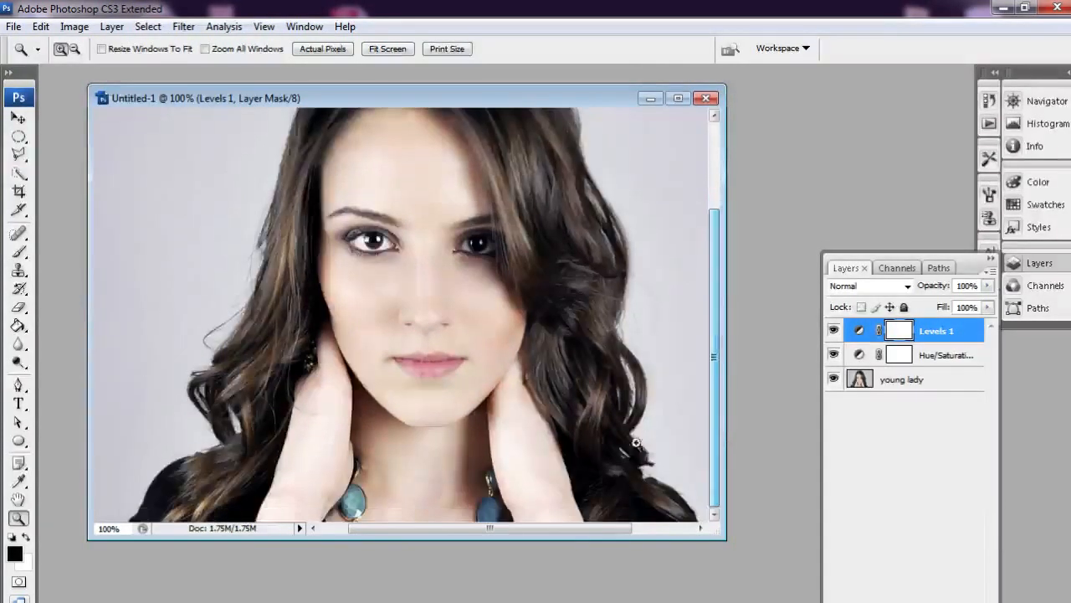
left_click(528, 413, "alt")
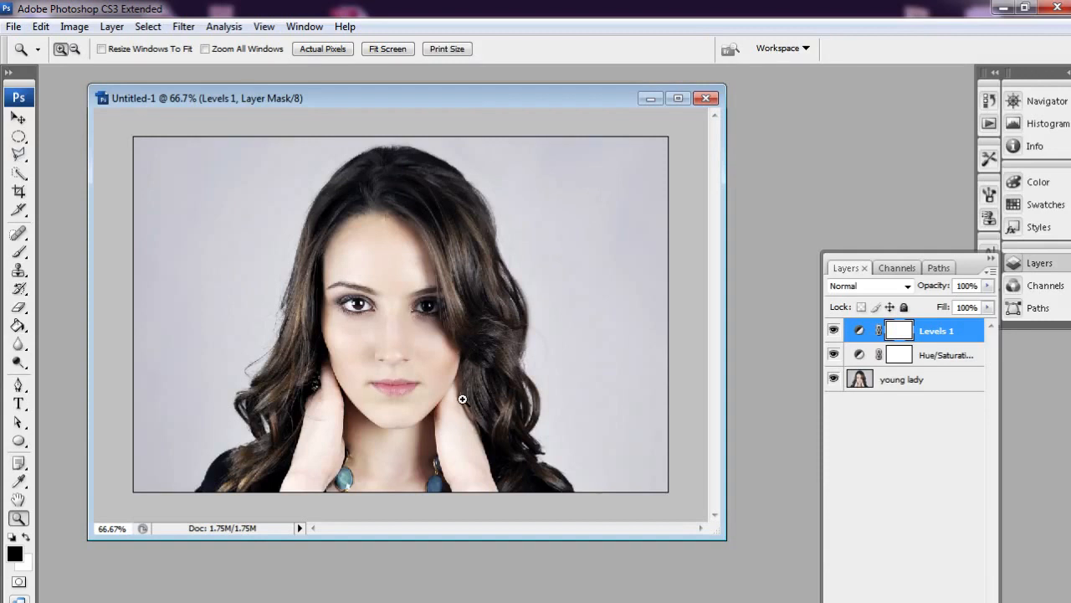
Create a new empty layer directly above the young lady layer, reset the default colours and prepare a soft 50 px brush.
left_click(889, 382)
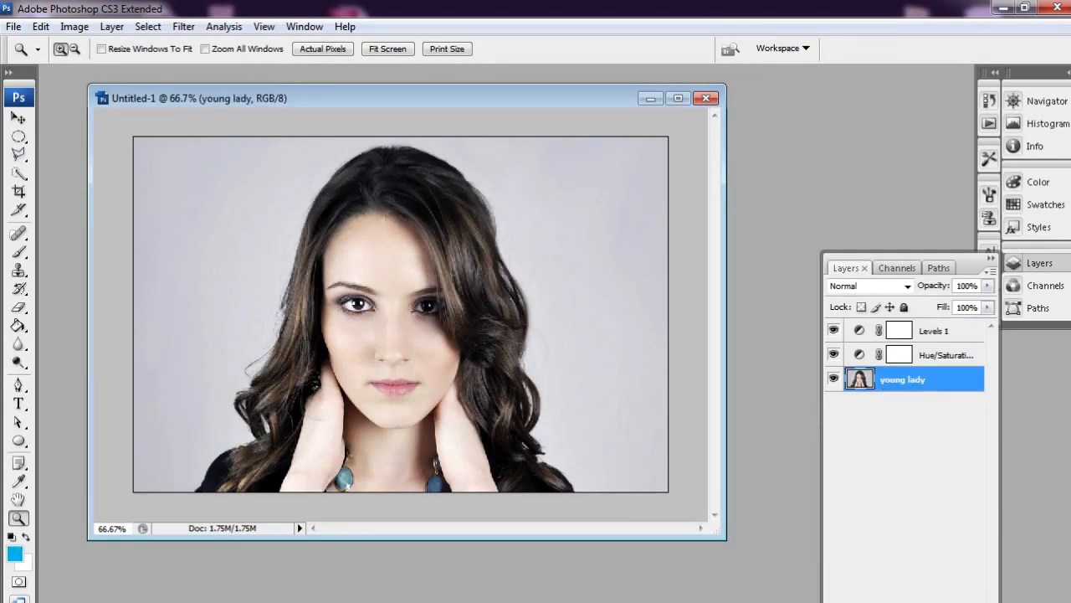
key("ctrl+shift+alt+n")
left_click(13, 537)
left_click(18, 251)
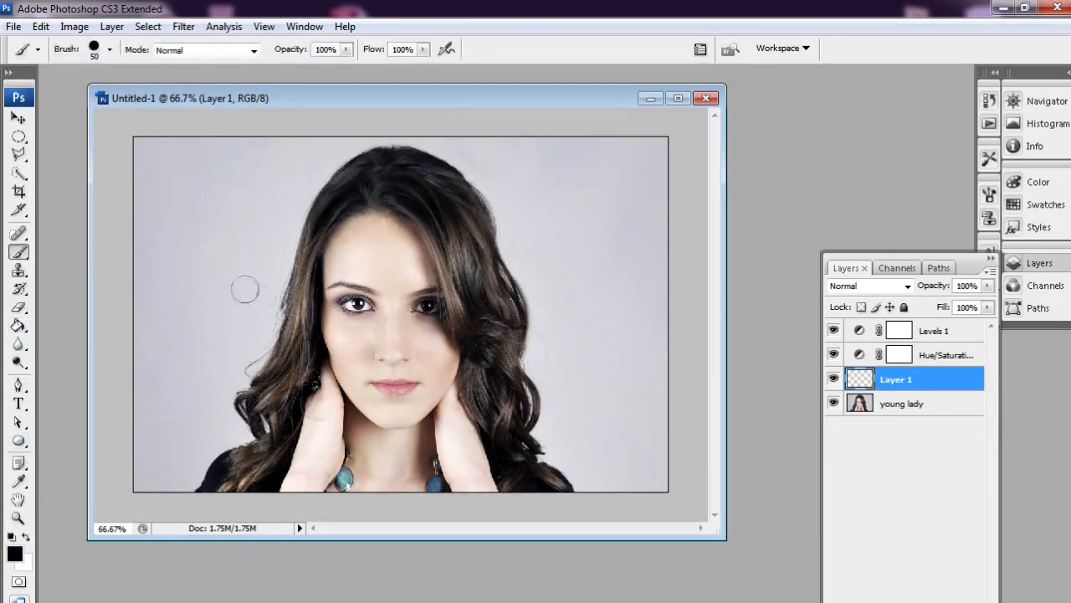
left_click(109, 49)
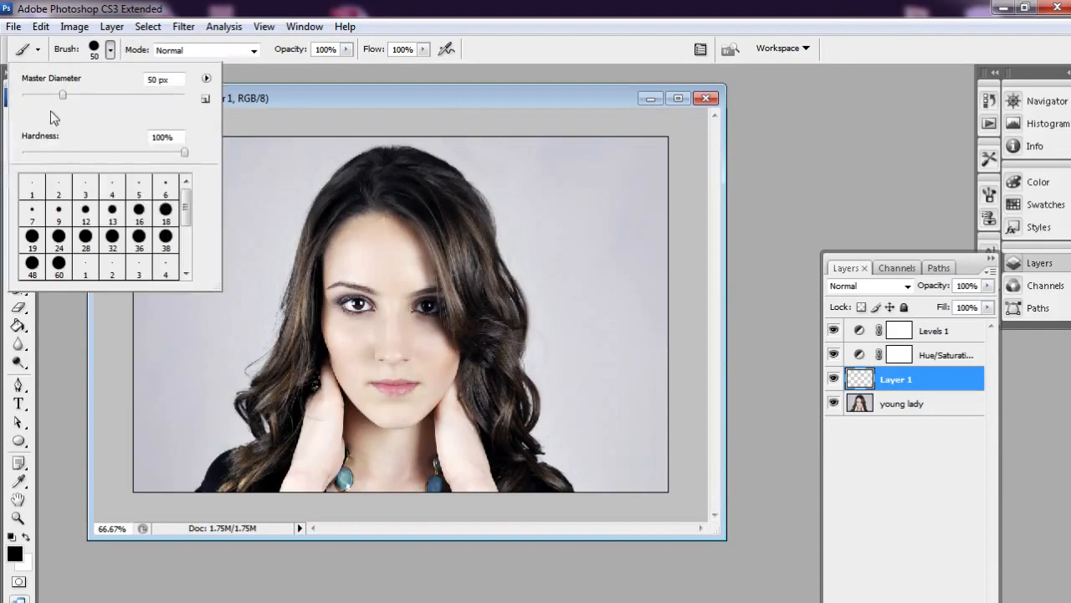
left_click_drag(45, 151, 4, 152)
left_click(187, 6)
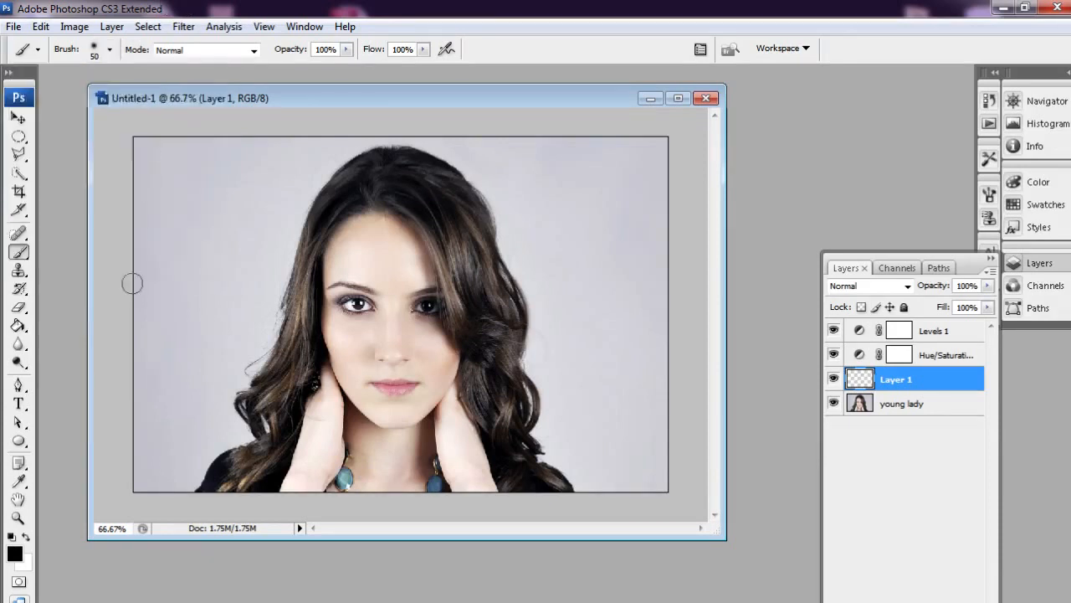
left_click(19, 518)
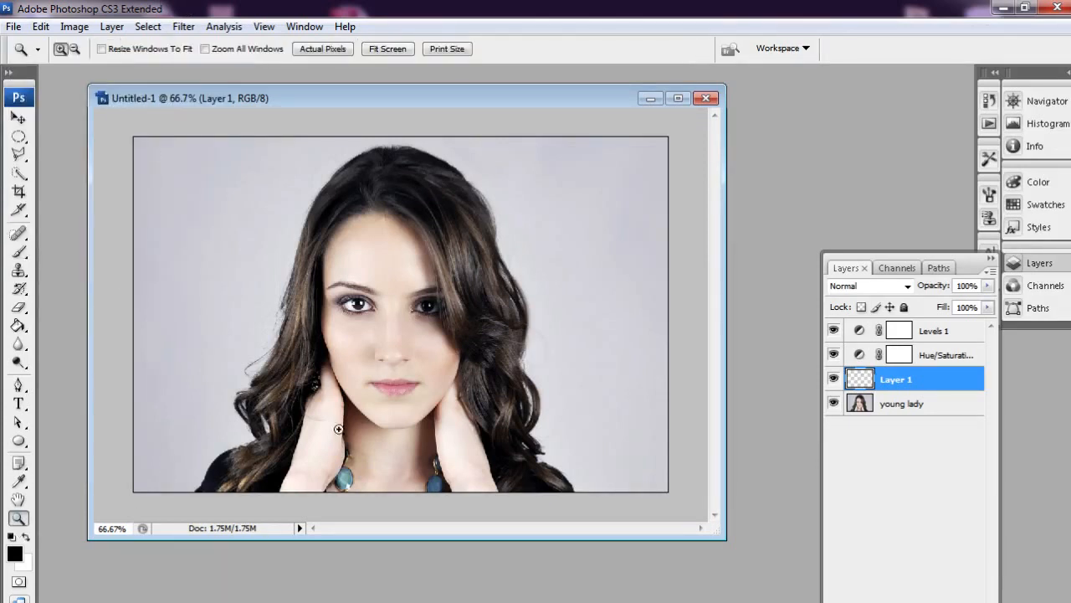
left_click(550, 438)
left_click_drag(708, 435, 711, 395)
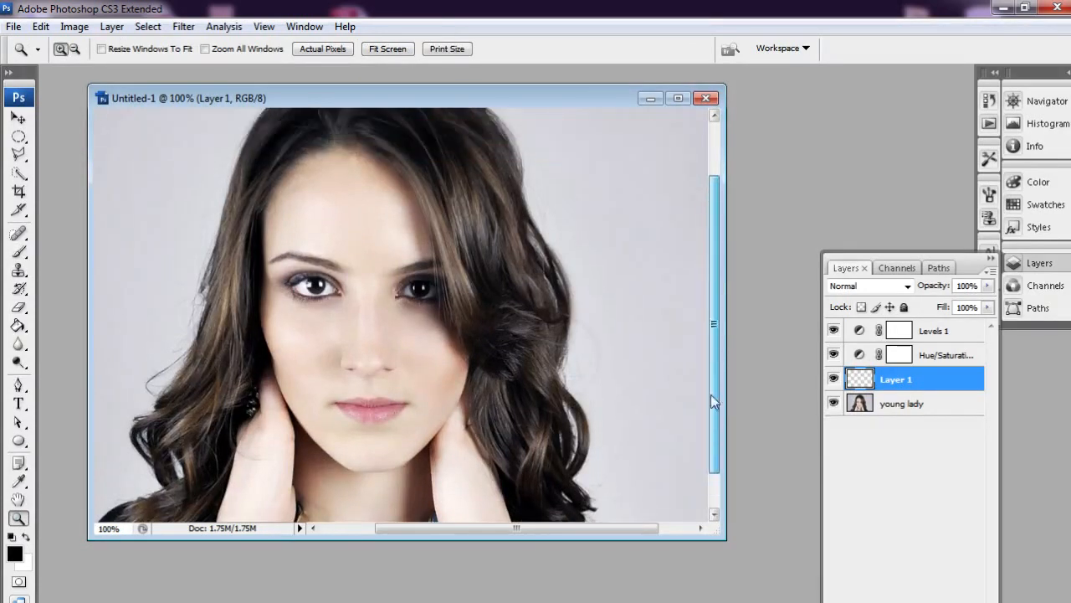
left_click(19, 270)
left_click(19, 252)
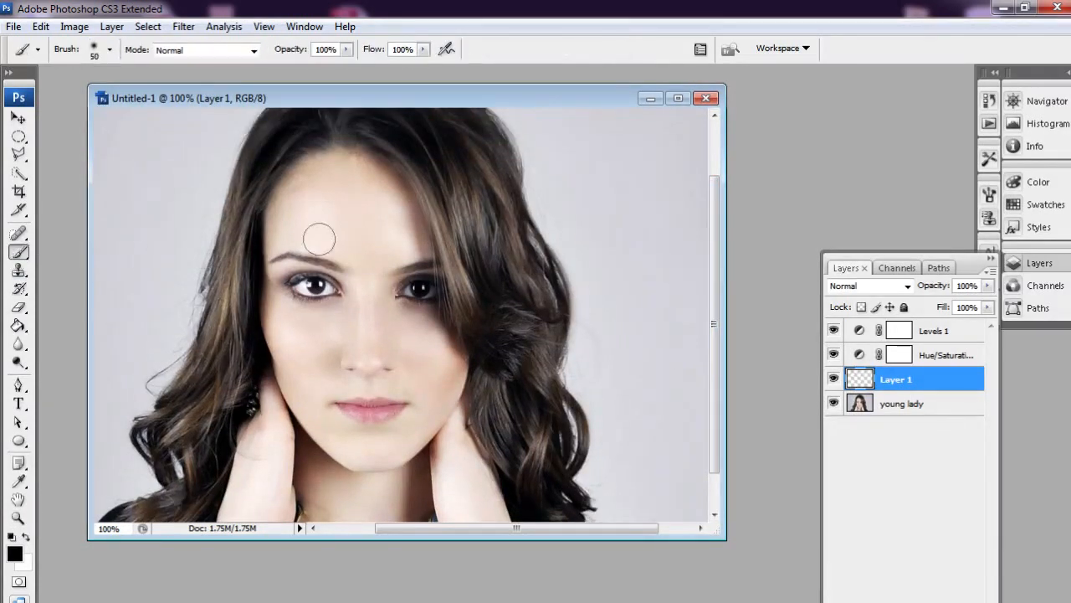
left_click_drag(335, 175, 292, 222)
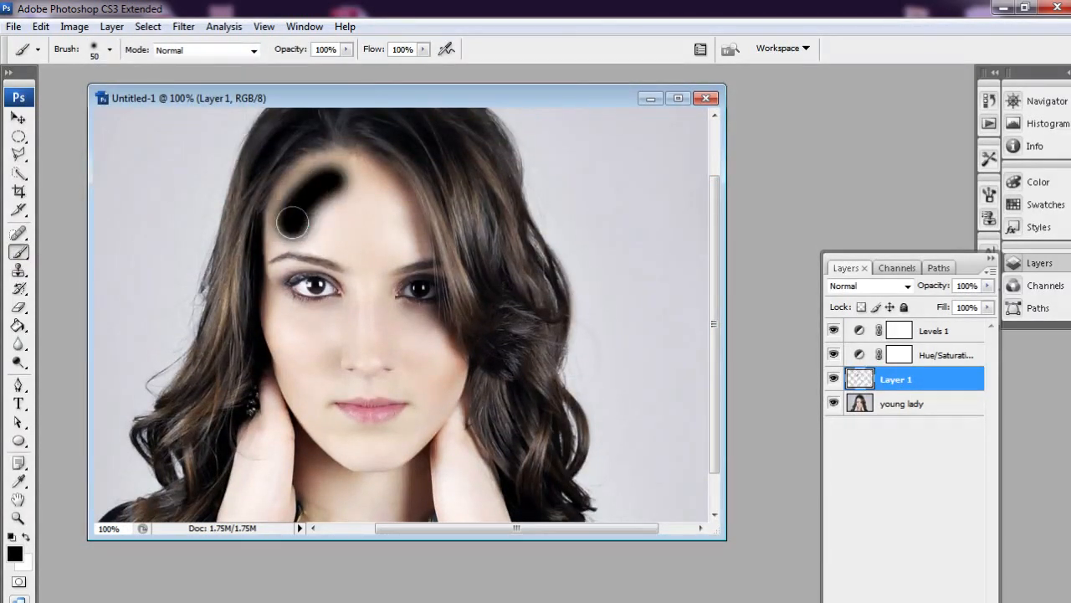
key("ctrl+z")
Paint white over the face, neck and hands on Layer 1 with the 50 px brush.
left_click(25, 540)
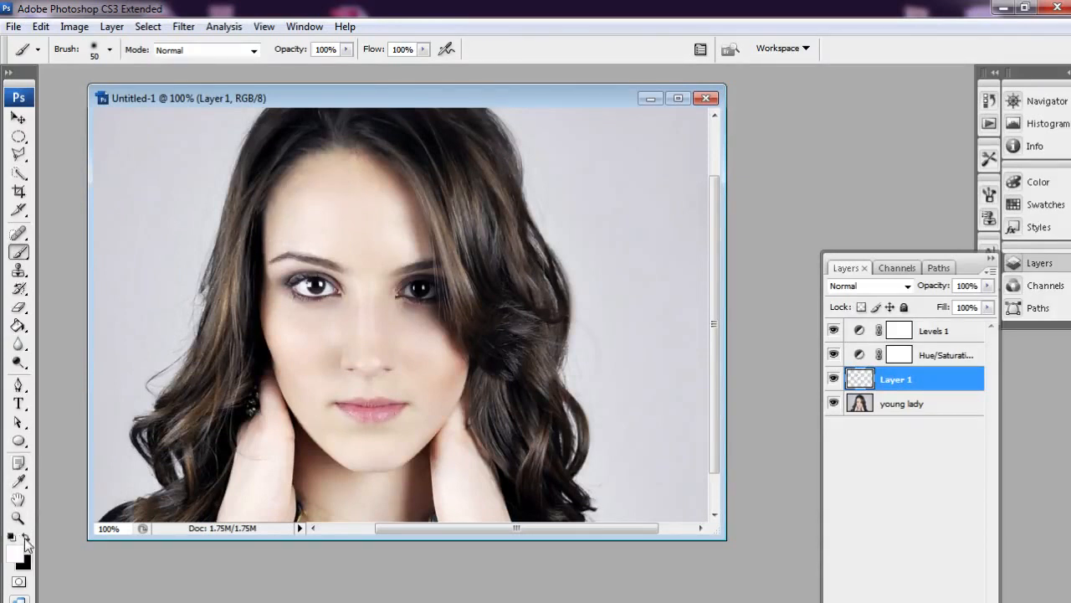
left_click(328, 164)
mouse_move(294, 199)
left_mouse_down()
mouse_move(283, 238)
mouse_move(363, 243)
mouse_move(380, 212)
mouse_move(365, 179)
mouse_move(311, 222)
mouse_move(364, 213)
mouse_move(361, 171)
mouse_move(409, 242)
mouse_move(395, 192)
mouse_move(362, 174)
mouse_move(385, 246)
mouse_move(373, 255)
mouse_move(367, 318)
mouse_move(380, 330)
mouse_move(385, 318)
mouse_move(427, 327)
mouse_move(443, 372)
mouse_move(439, 408)
mouse_move(406, 446)
mouse_move(362, 451)
mouse_move(316, 415)
mouse_move(276, 315)
mouse_move(349, 324)
left_mouse_up()
left_click(277, 237)
mouse_move(316, 355)
left_mouse_down()
mouse_move(401, 352)
mouse_move(333, 377)
mouse_move(407, 383)
mouse_move(328, 412)
mouse_move(376, 407)
mouse_move(435, 423)
left_mouse_up()
left_click_drag(720, 401, 718, 471)
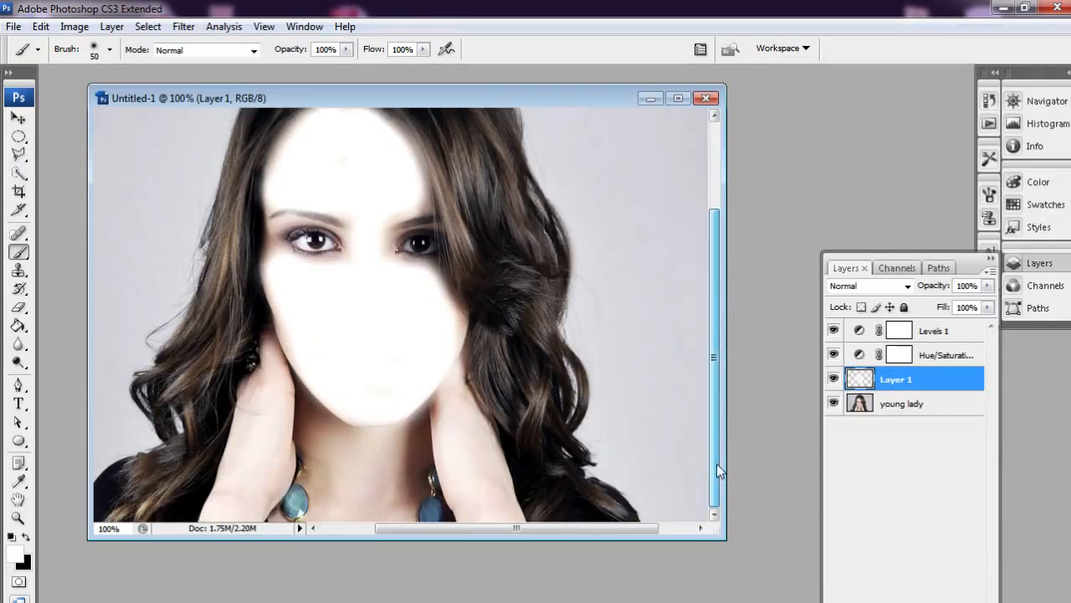
mouse_move(445, 386)
left_mouse_down()
mouse_move(460, 462)
mouse_move(494, 513)
mouse_move(442, 384)
mouse_move(475, 476)
mouse_move(411, 386)
mouse_move(412, 446)
mouse_move(421, 420)
mouse_move(403, 496)
mouse_move(435, 439)
mouse_move(387, 483)
mouse_move(387, 514)
mouse_move(386, 451)
mouse_move(391, 512)
mouse_move(324, 514)
mouse_move(312, 392)
mouse_move(352, 480)
mouse_move(361, 427)
mouse_move(394, 425)
mouse_move(331, 423)
mouse_move(286, 312)
mouse_move(331, 355)
mouse_move(289, 390)
mouse_move(262, 364)
mouse_move(269, 356)
mouse_move(267, 421)
mouse_move(259, 409)
mouse_move(259, 391)
mouse_move(274, 386)
mouse_move(280, 420)
mouse_move(270, 479)
mouse_move(223, 525)
mouse_move(261, 416)
mouse_move(313, 470)
mouse_move(291, 424)
mouse_move(317, 467)
left_mouse_up()
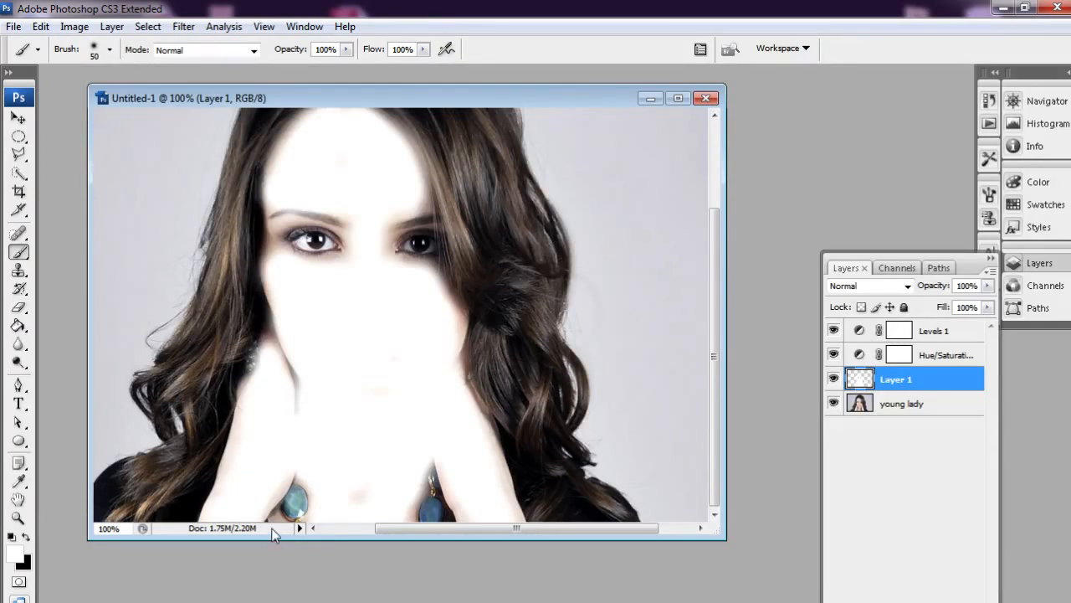
Reduce the brush to 30 px and paint white over the remaining skin along the face edges, around the eyes and across the eyebrows.
key("bracketleft")
key("bracketleft")
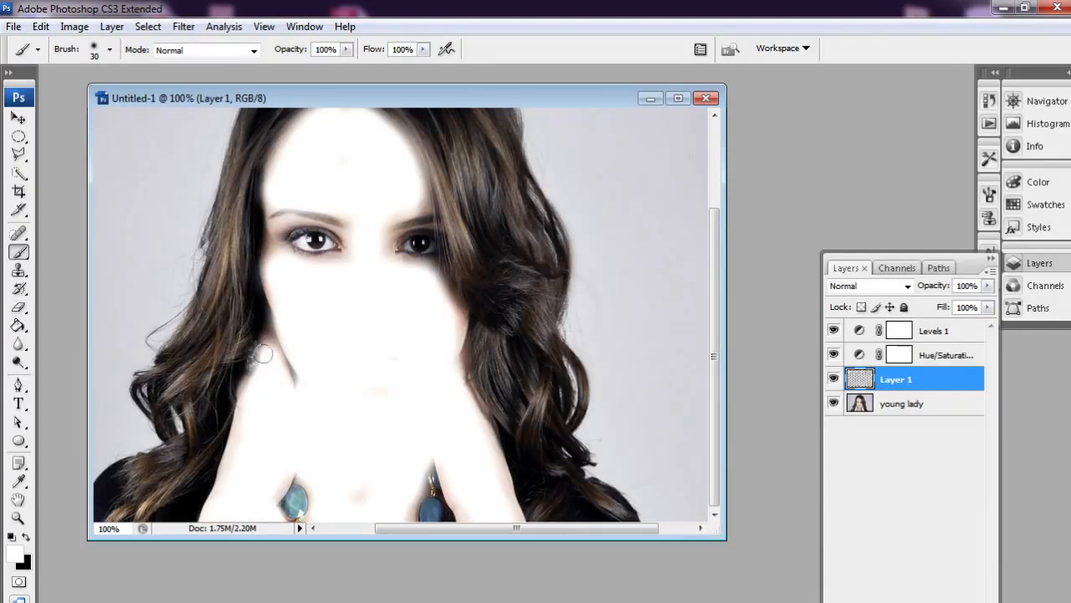
mouse_move(406, 263)
left_mouse_down()
mouse_move(427, 262)
mouse_move(455, 320)
mouse_move(439, 362)
left_mouse_up()
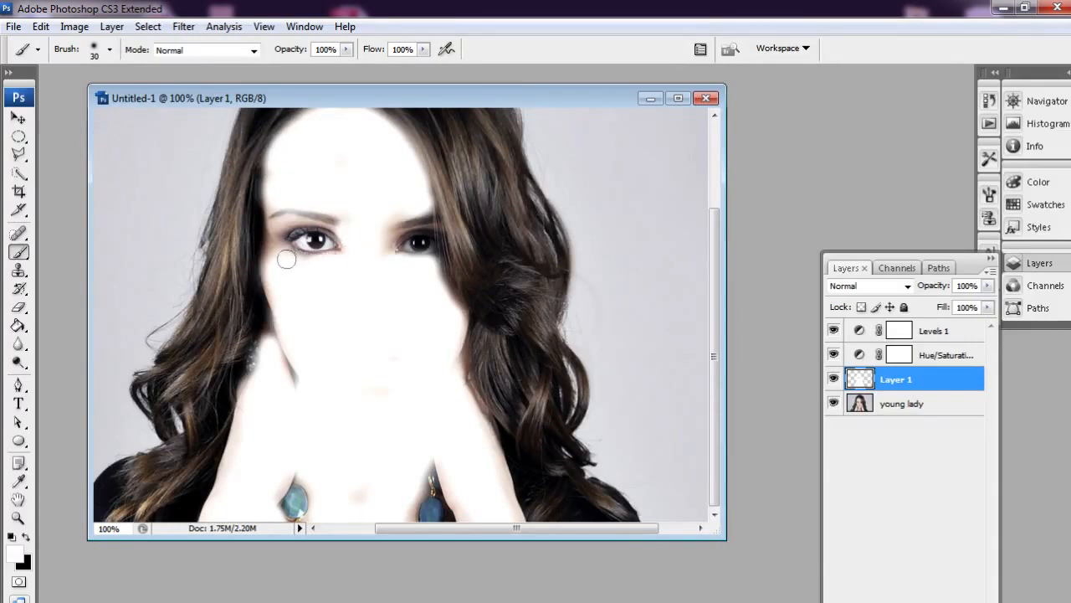
left_click_drag(279, 221, 351, 220)
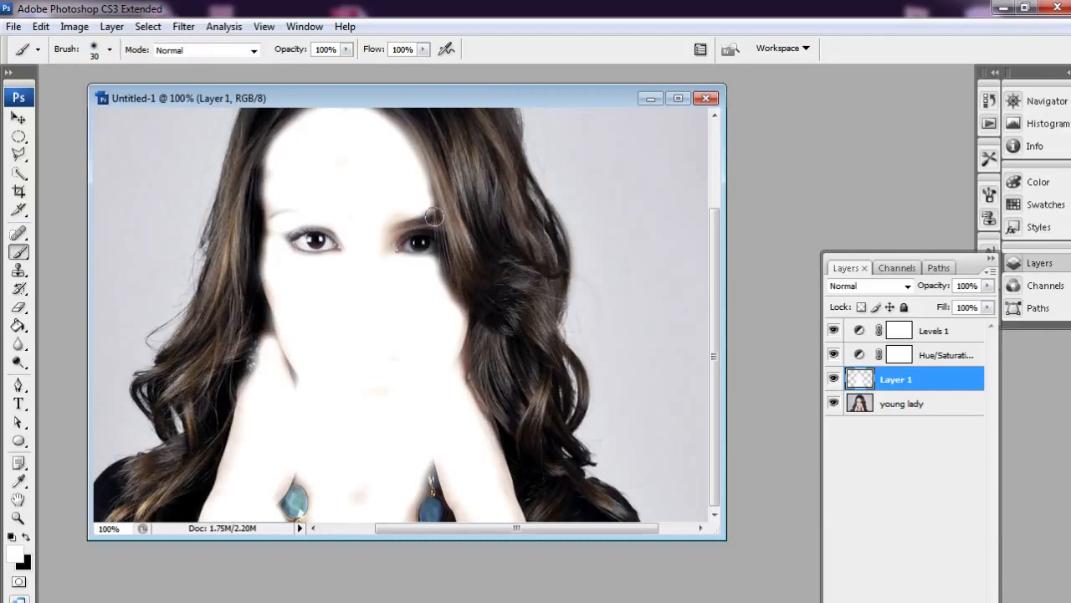
left_click_drag(423, 219, 382, 239)
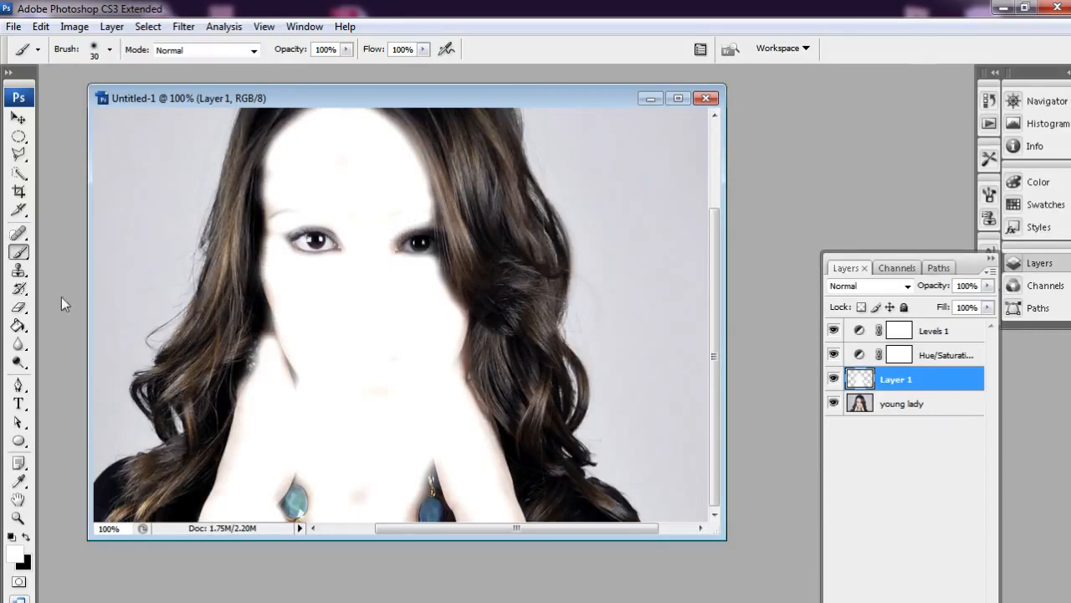
Erase the white paint covering both eyebrows on Layer 1 with a soft 15 px eraser.
left_click(18, 307)
mouse_move(332, 211)
left_mouse_down()
mouse_move(266, 219)
mouse_move(319, 219)
left_mouse_up()
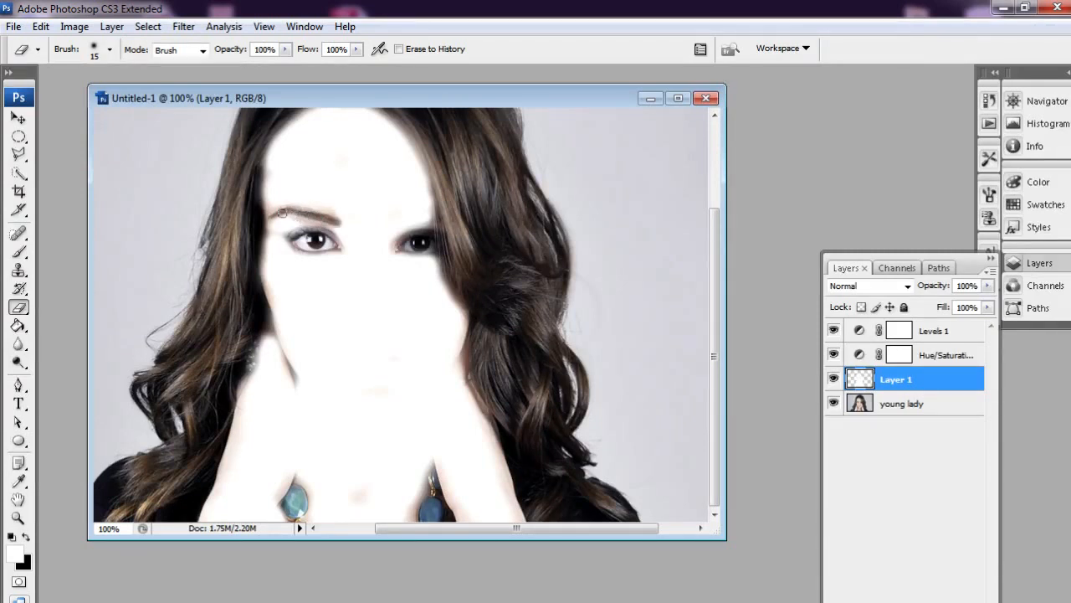
left_click_drag(436, 222, 394, 226)
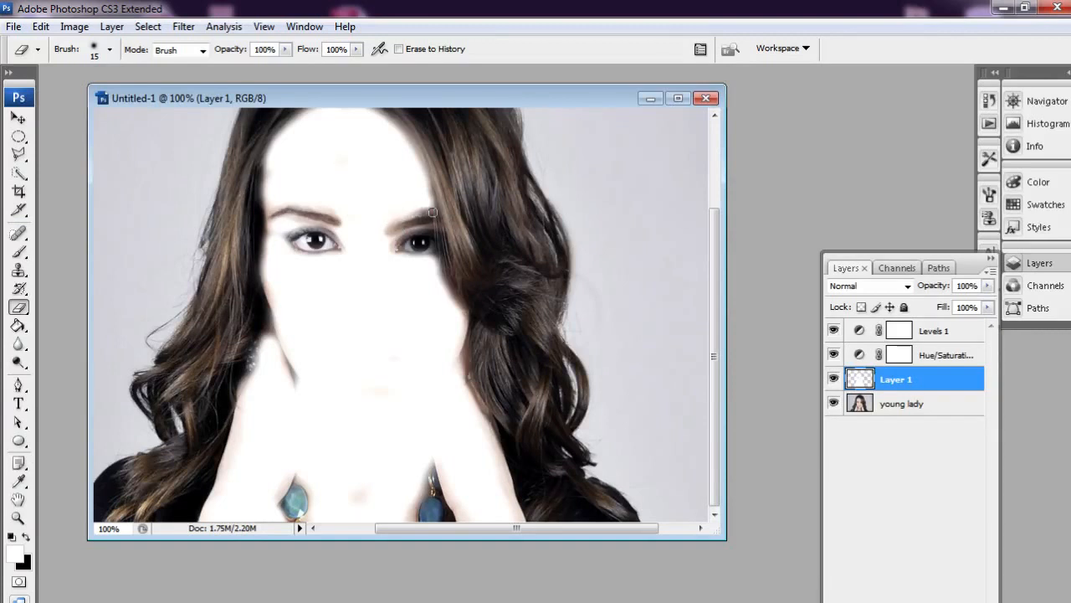
Paint white over the remaining skin around both eyes and eyebrows on Layer 1 with a soft 15 px brush.
left_click(18, 518)
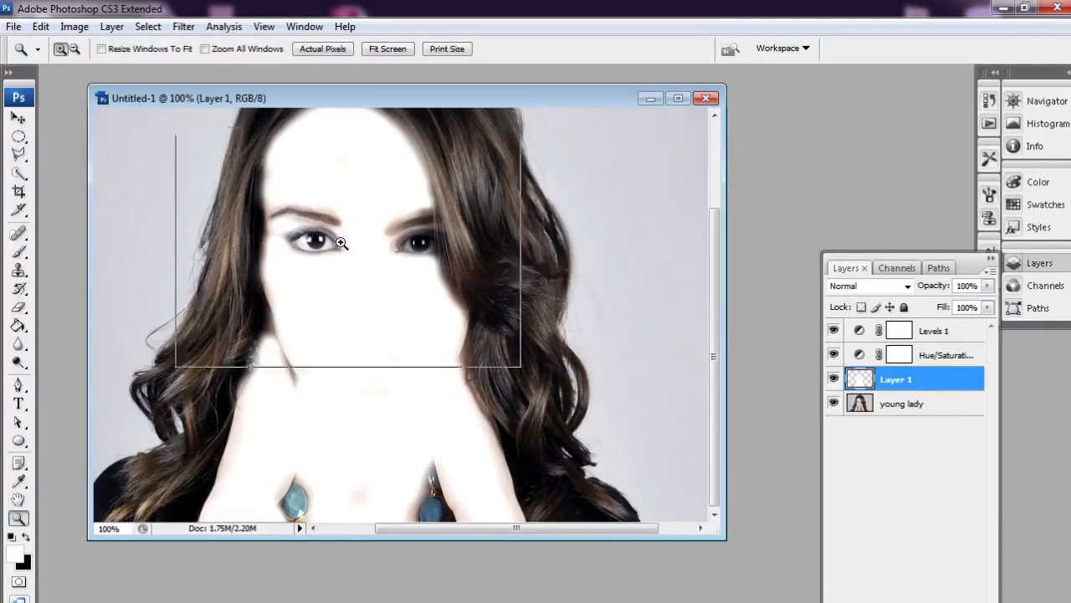
left_click(341, 242)
left_click(18, 251)
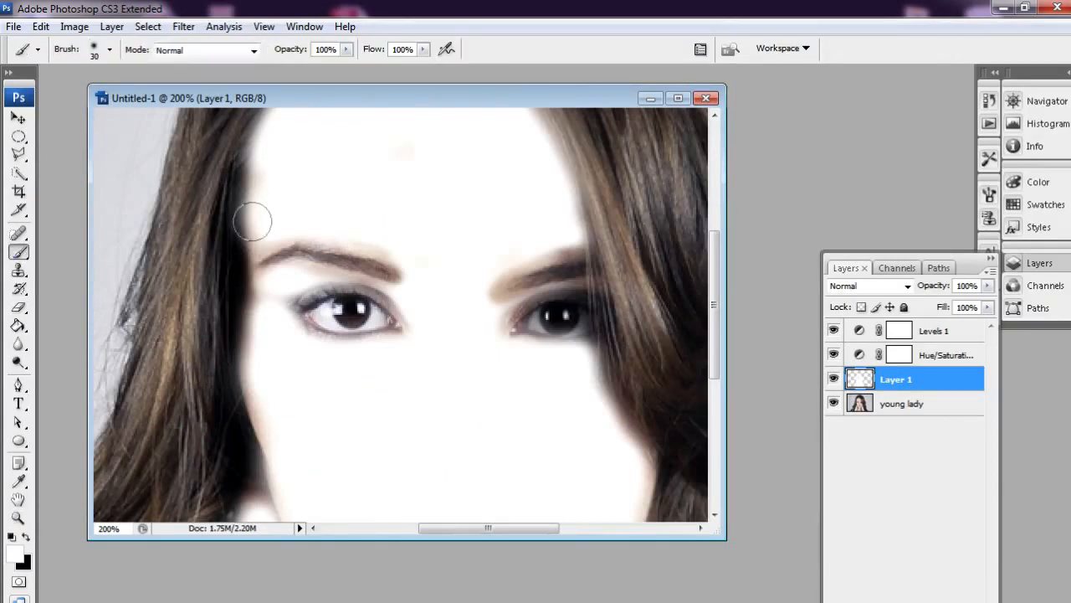
key("bracketleft")
key("bracketleft")
key("bracketleft")
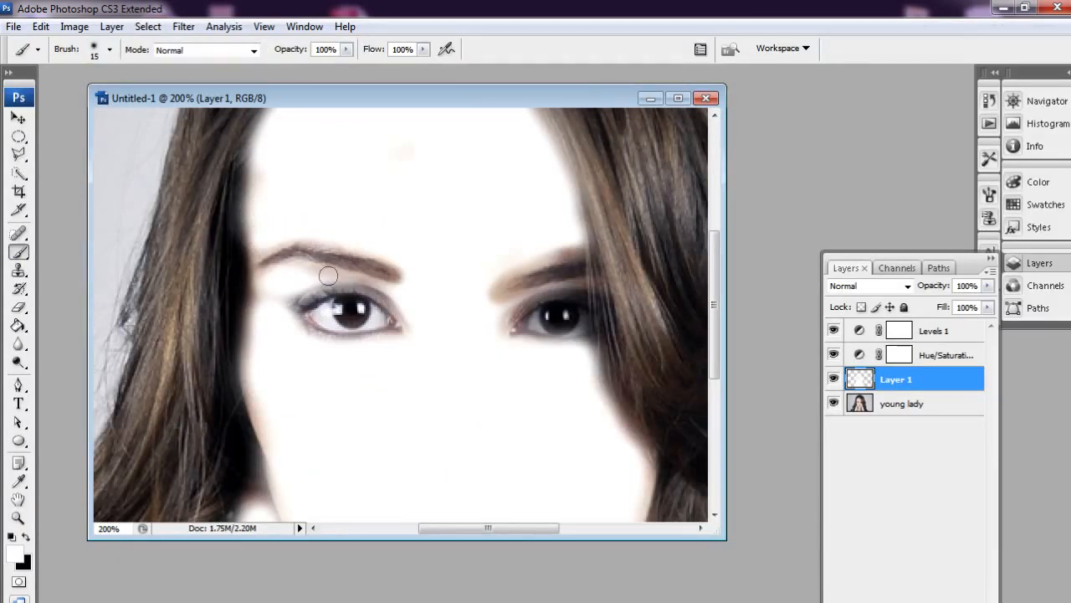
mouse_move(395, 284)
left_mouse_down()
mouse_move(331, 278)
mouse_move(286, 299)
mouse_move(355, 278)
mouse_move(410, 318)
left_mouse_up()
mouse_move(577, 285)
left_mouse_down()
mouse_move(507, 302)
mouse_move(494, 322)
mouse_move(539, 295)
mouse_move(493, 325)
mouse_move(512, 339)
mouse_move(586, 348)
mouse_move(601, 405)
mouse_move(642, 451)
mouse_move(633, 500)
left_mouse_up()
mouse_move(577, 246)
left_mouse_down()
mouse_move(499, 269)
mouse_move(579, 240)
left_mouse_up()
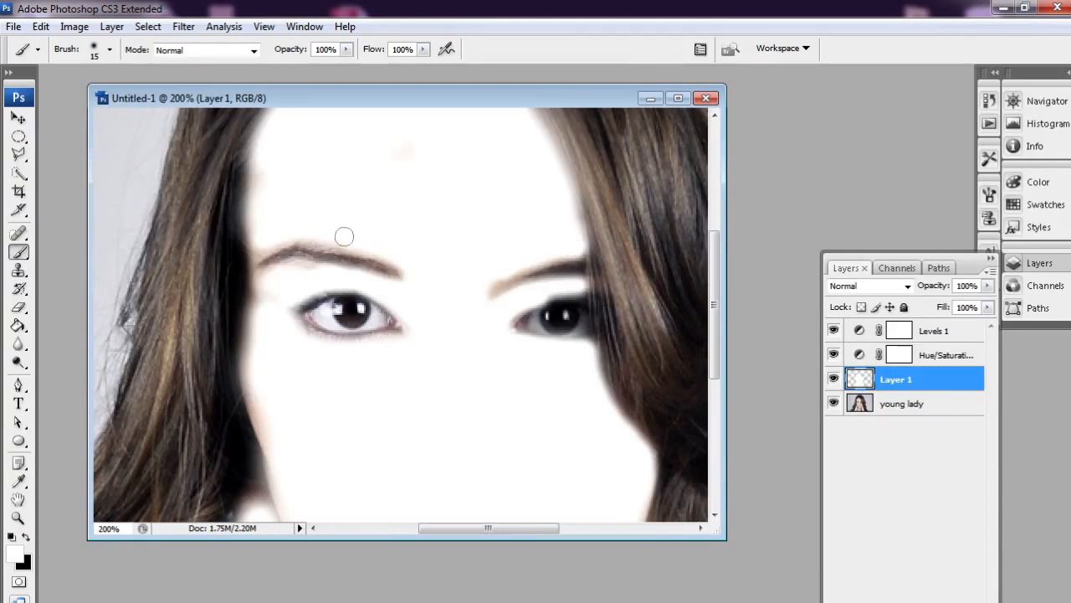
Paint white along the lower cheek and hand edges beside the hair on Layer 1 with the 15 px brush.
scroll(545, 259, "up", 3)
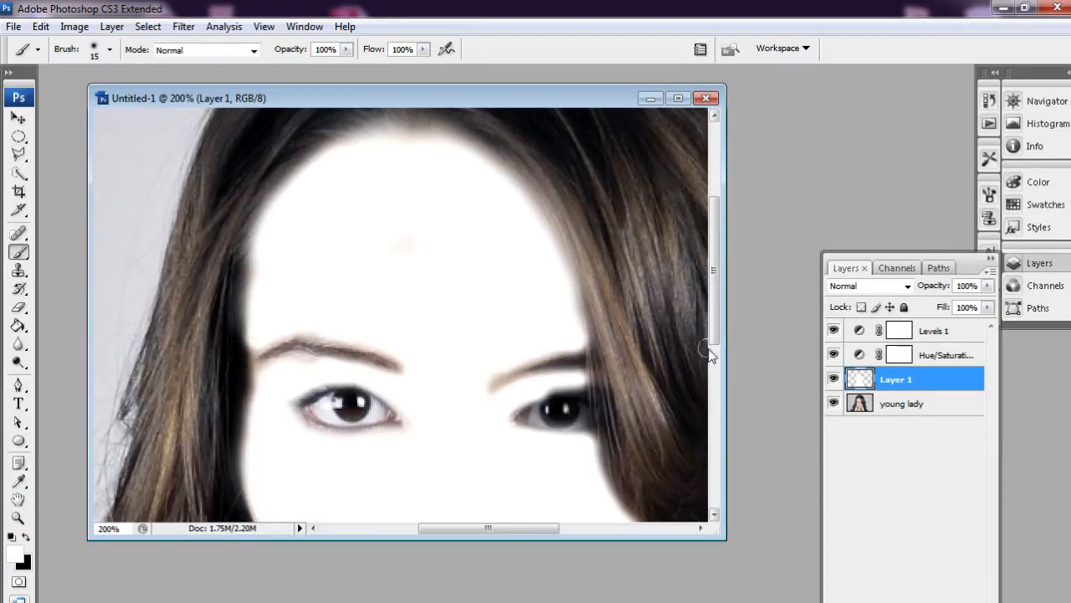
scroll(716, 343, "down", 1)
left_click_drag(716, 343, 746, 471)
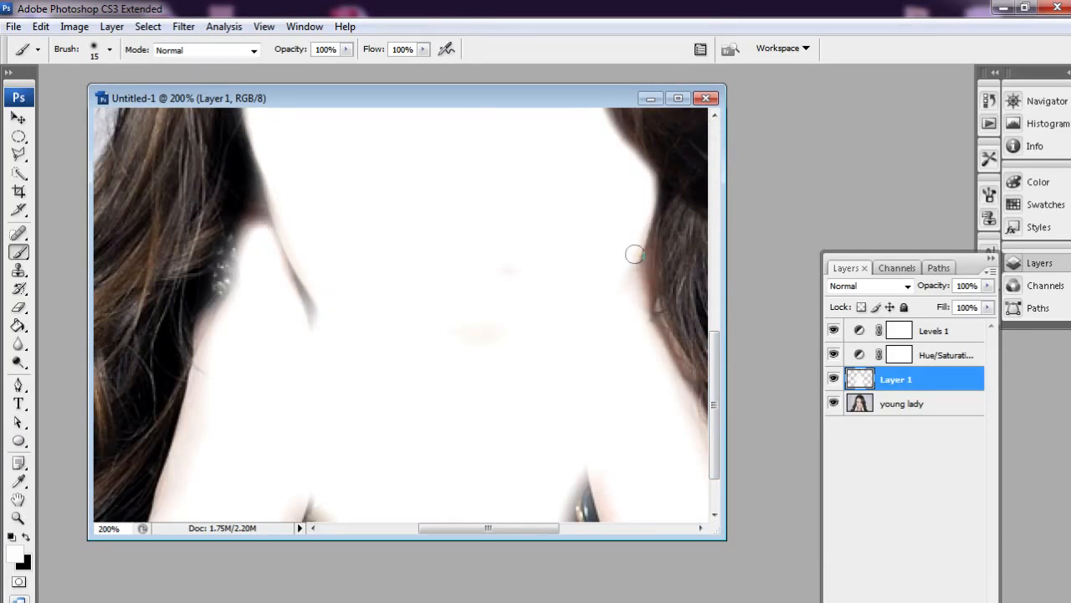
left_click_drag(634, 255, 645, 360)
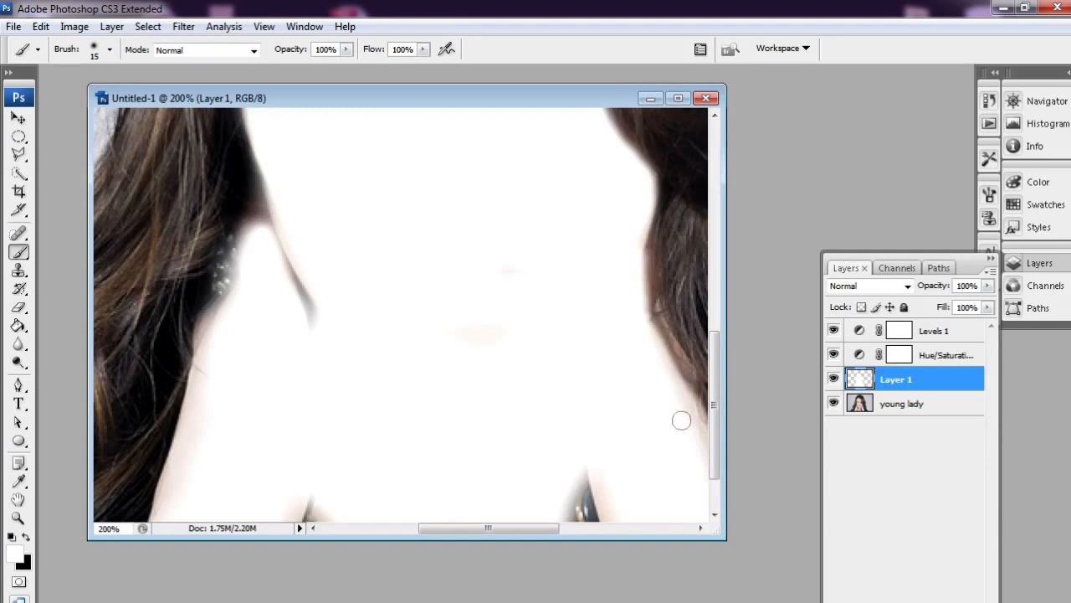
scroll(668, 455, "down", 2)
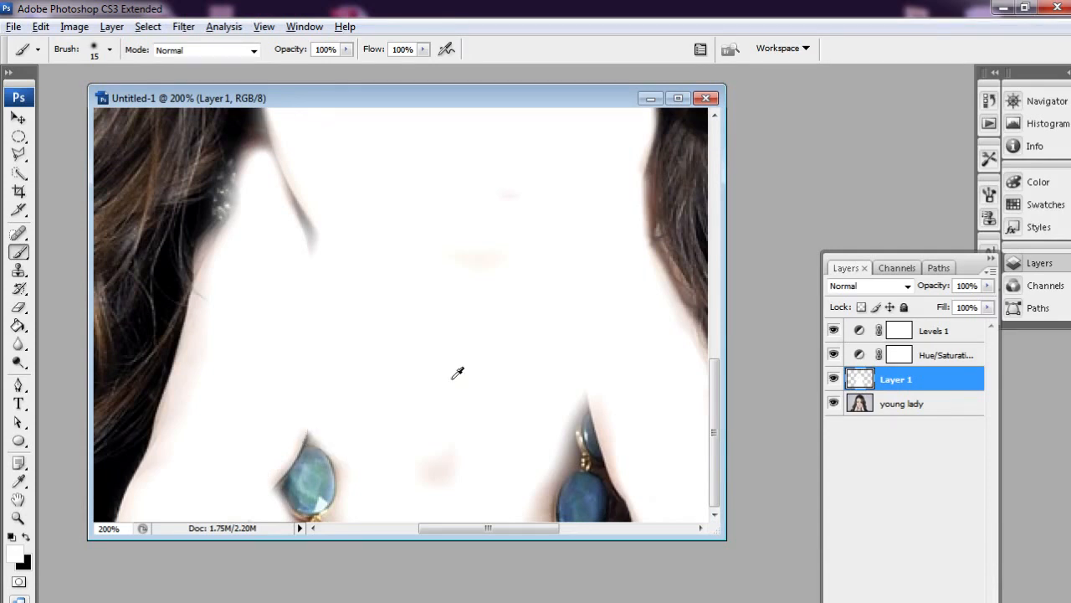
scroll(457, 372, "down", 2)
scroll(457, 372, "down", 3)
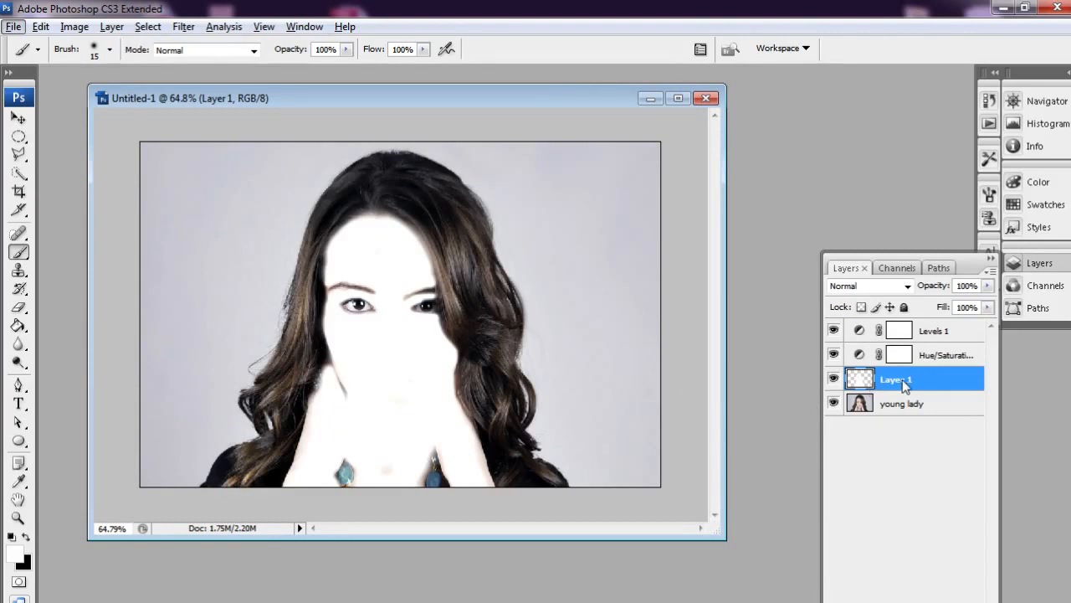
Set Layer 1 to the Soft Light blend mode at 61% opacity and compare the portrait with and without it.
left_click(908, 287)
left_click(849, 222)
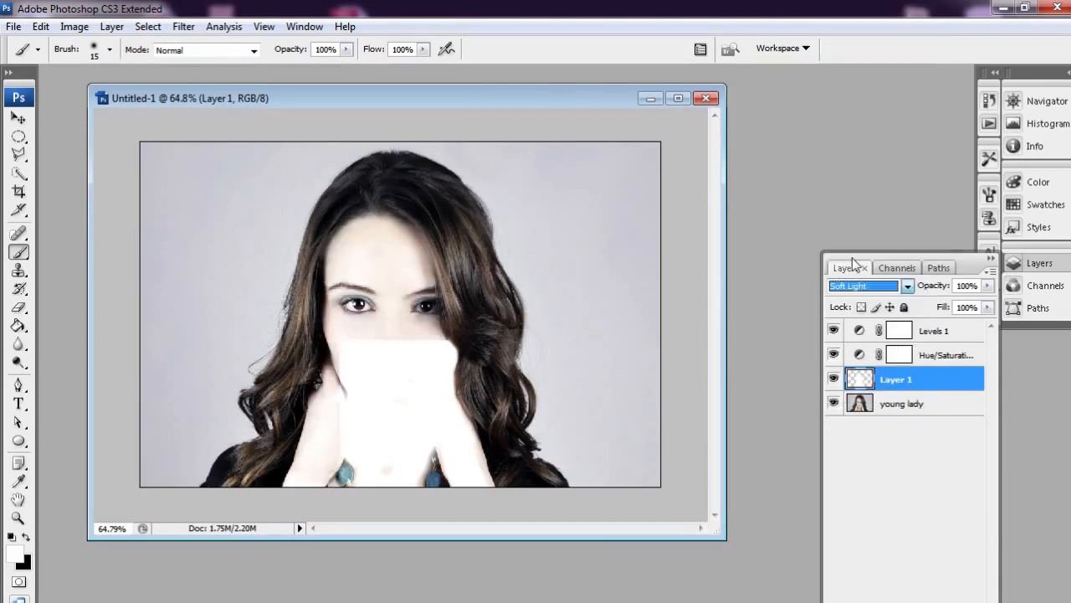
left_click(987, 285)
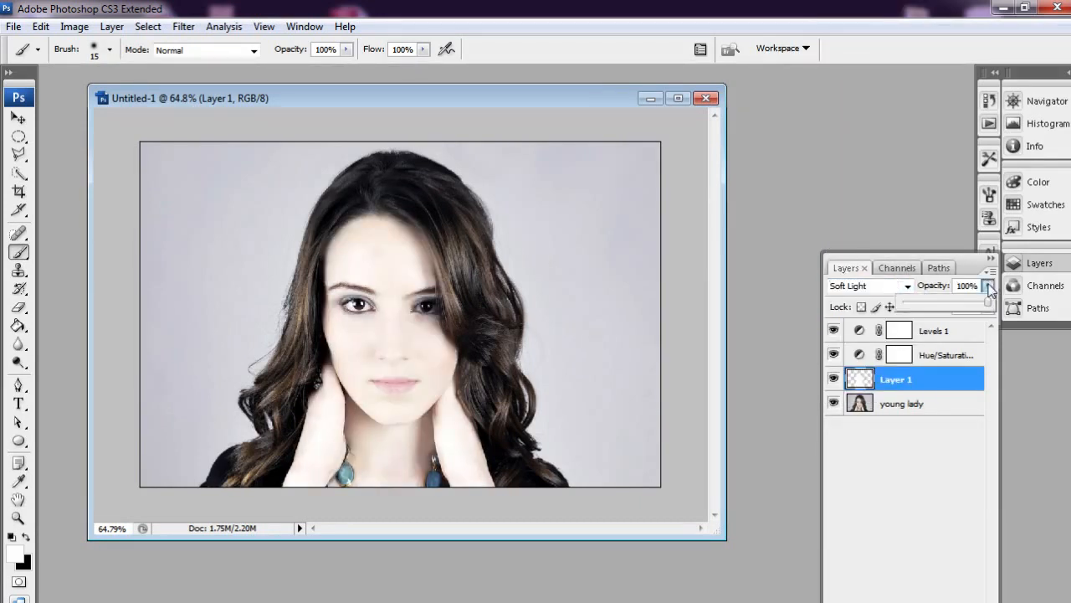
left_click_drag(961, 306, 951, 308)
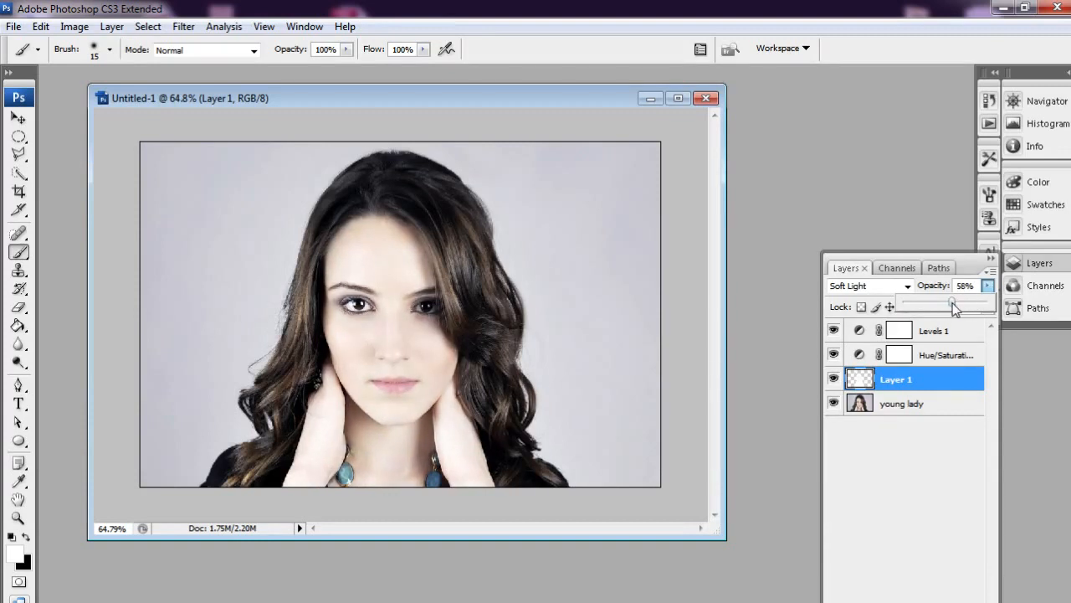
left_click_drag(955, 308, 959, 307)
left_click(834, 379)
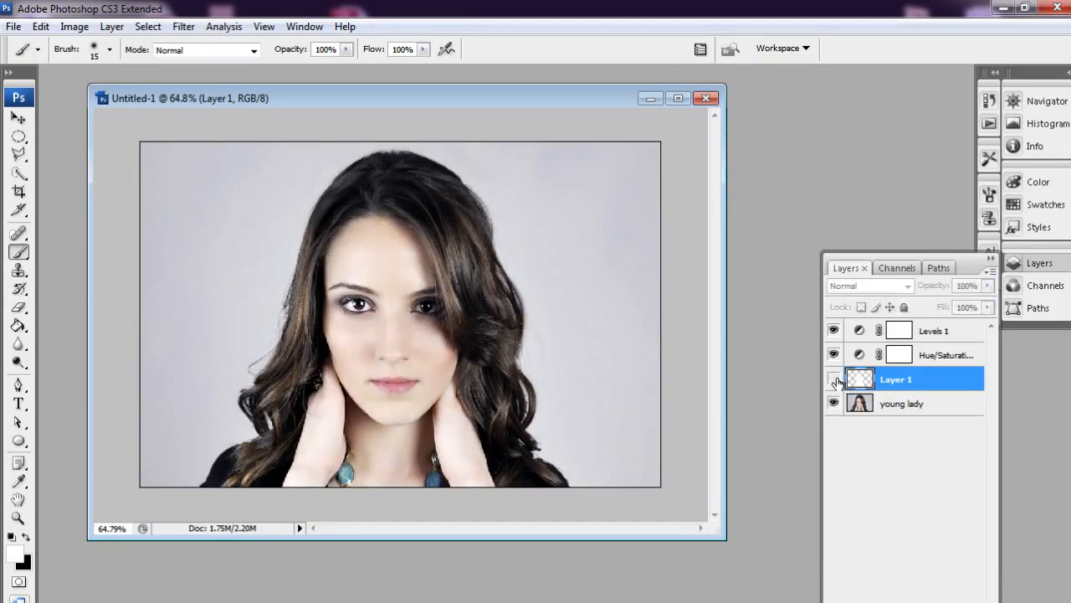
left_click(835, 379)
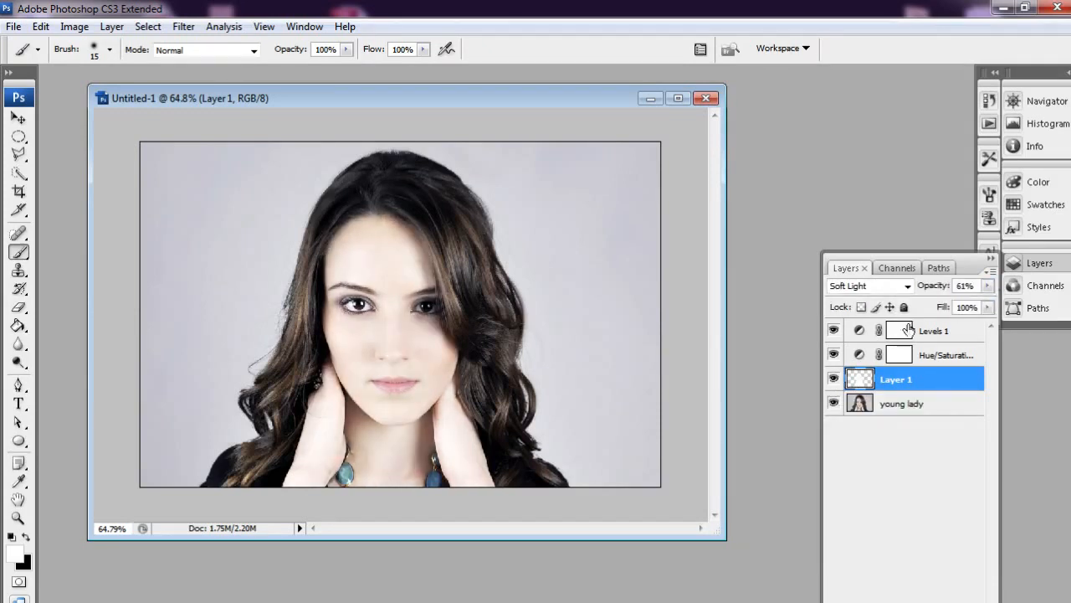
Lower the opacity of Layer 1 to 51% and toggle its visibility to check the effect.
left_click(987, 285)
left_click_drag(949, 308, 951, 308)
left_click(834, 379)
left_click(834, 380)
Examine the face at 100% zoom with Layer 1 hidden and shown to compare the skin lightening.
left_click(25, 519)
left_click(478, 346, "alt")
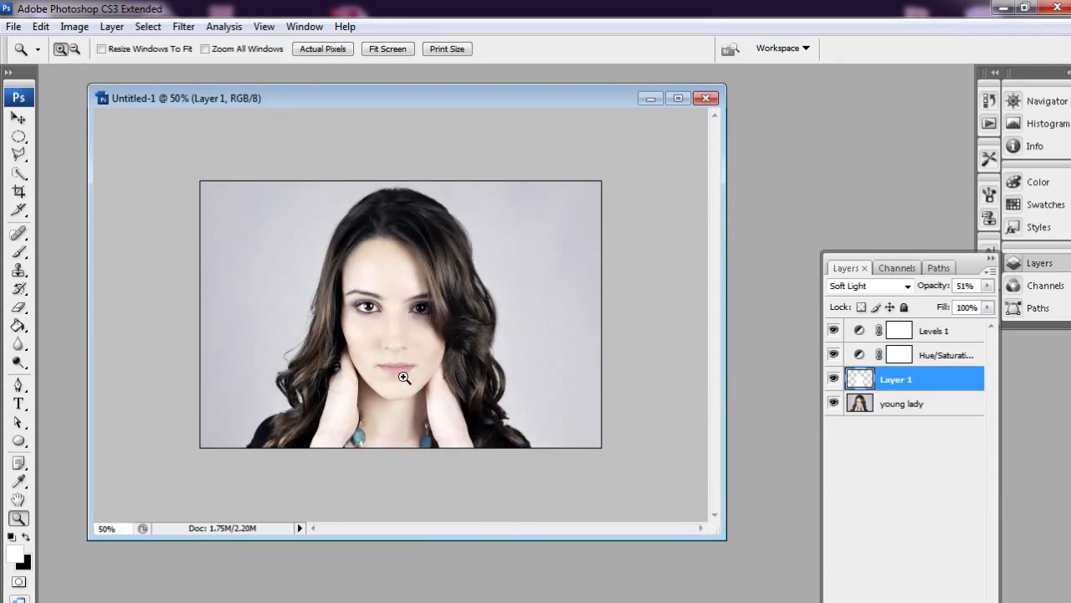
left_click(408, 364)
left_click(409, 366)
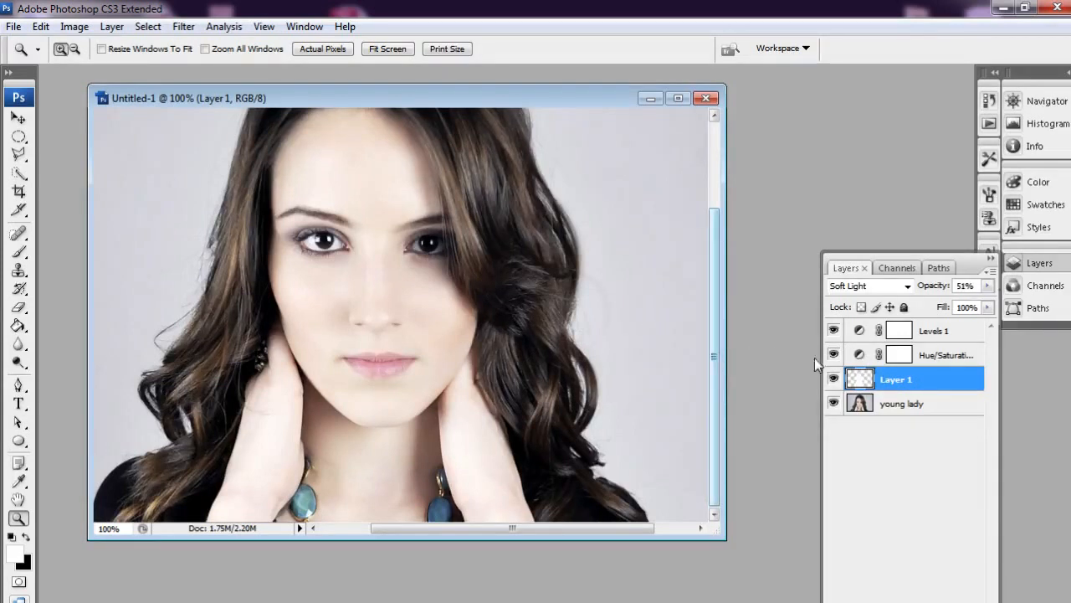
left_click(833, 380)
left_click(833, 380)
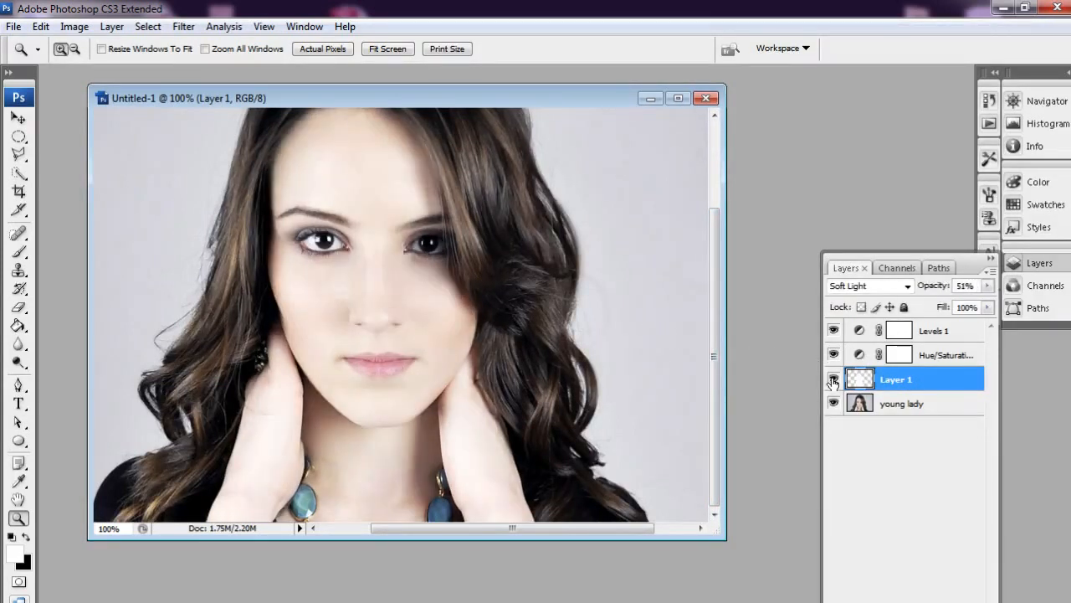
Fine-tune the Levels 1 adjustment and compare the portrait with Layer 1 hidden and shown.
double_click(859, 330)
left_click_drag(899, 375, 902, 376)
left_click(946, 257)
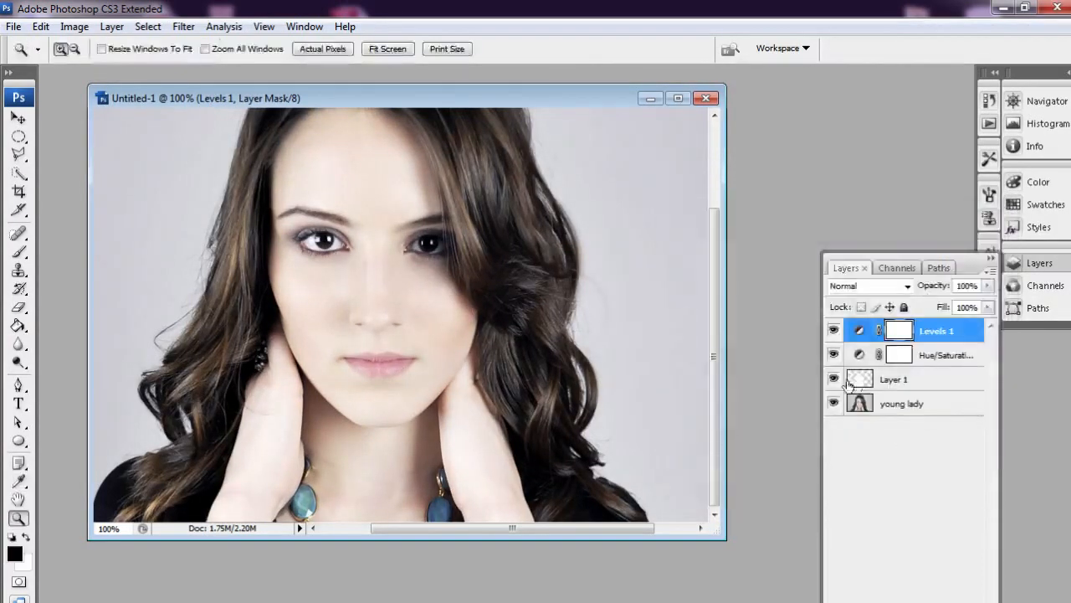
left_click(833, 379)
left_click(834, 379)
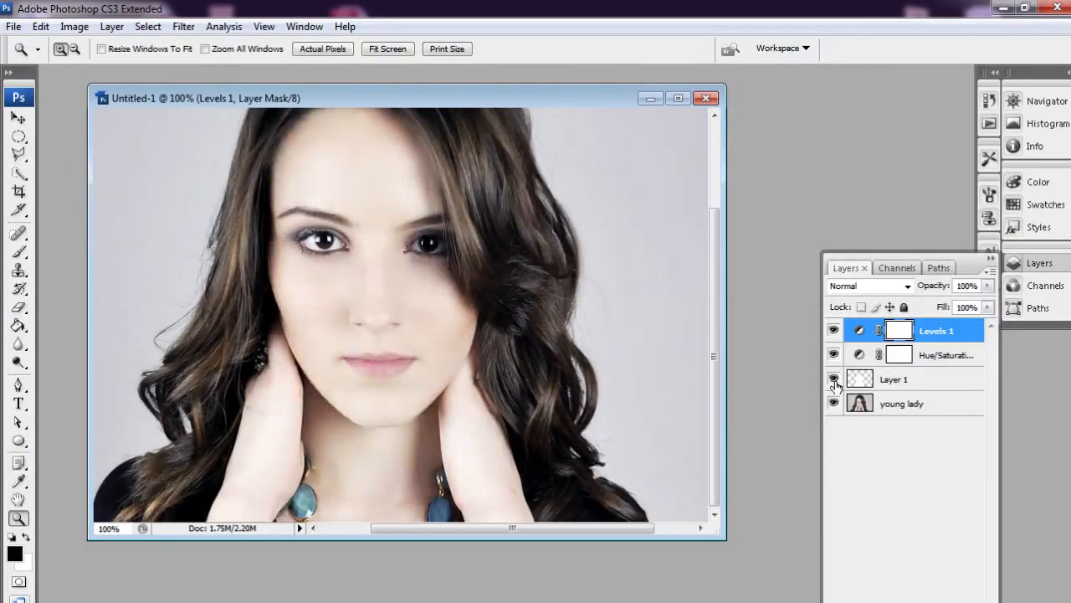
Create a new empty layer directly above Layer 1.
left_click_drag(712, 398, 724, 335)
left_click(921, 377)
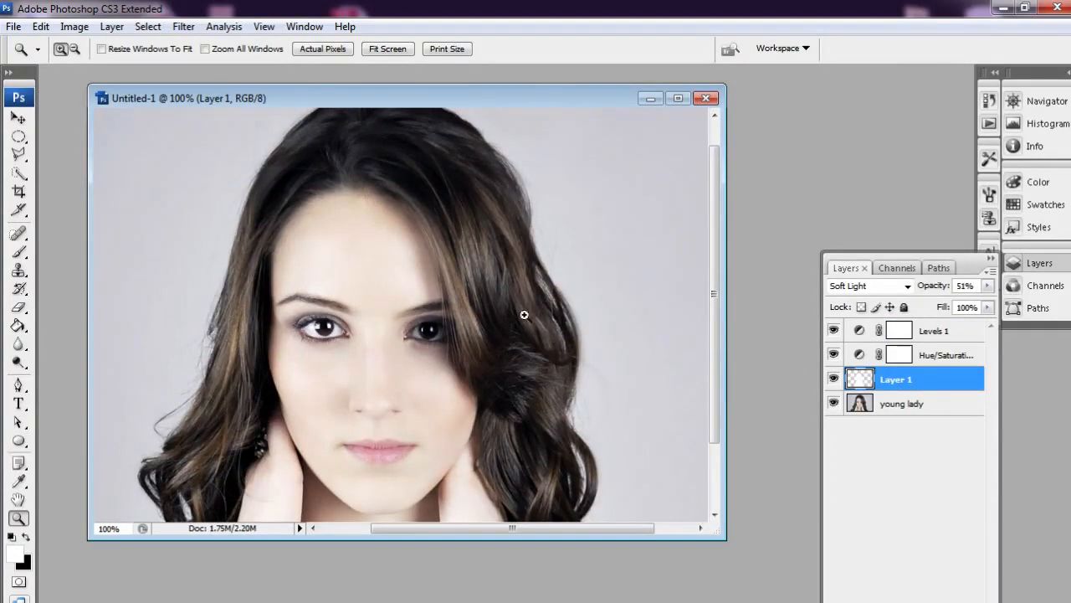
left_click_drag(716, 310, 716, 397)
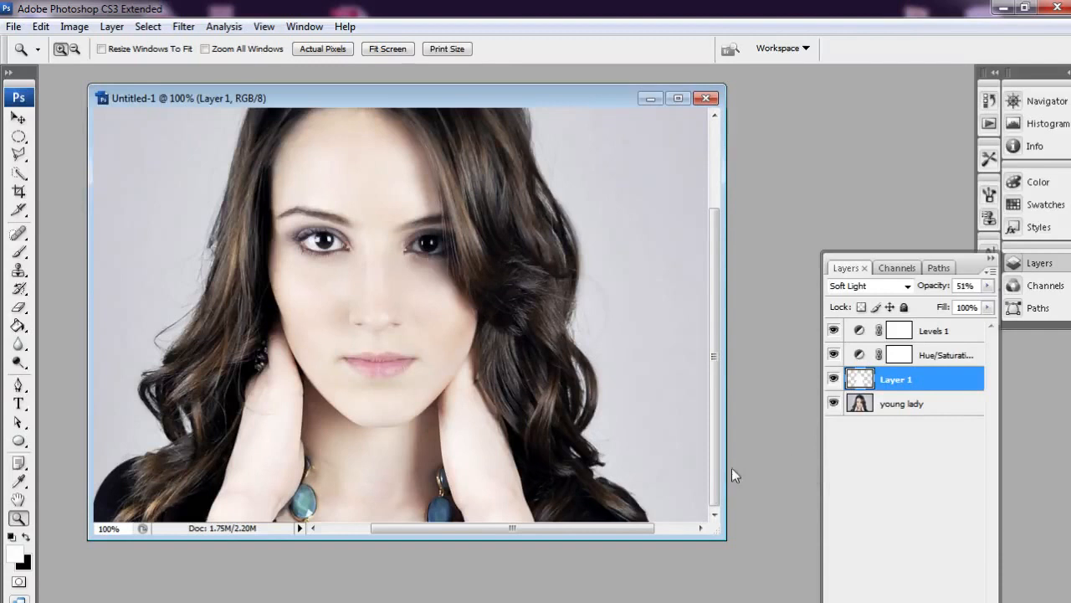
left_click(906, 410)
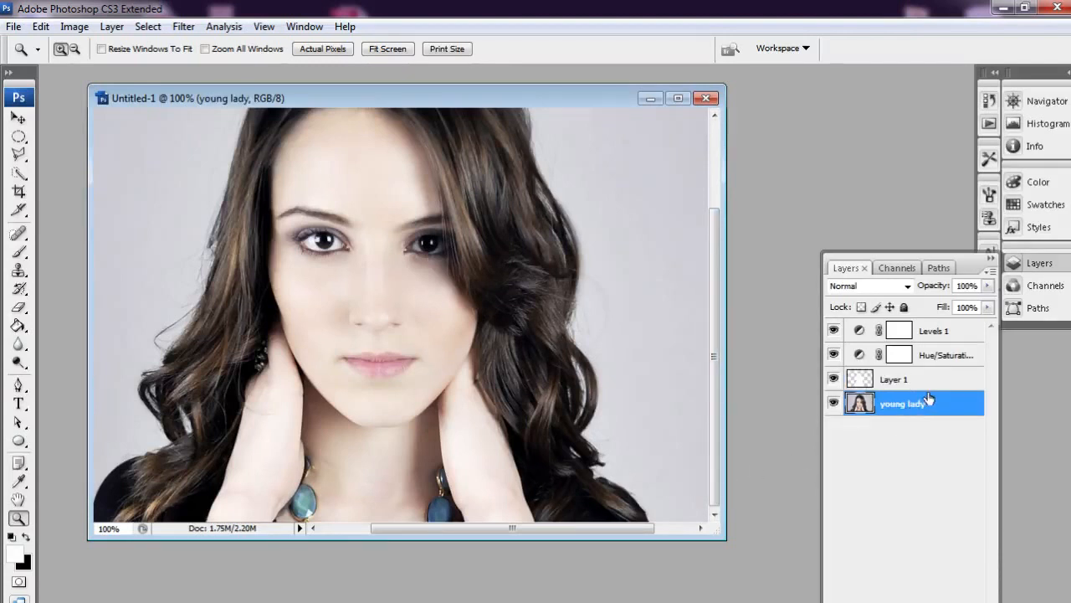
left_click(929, 389)
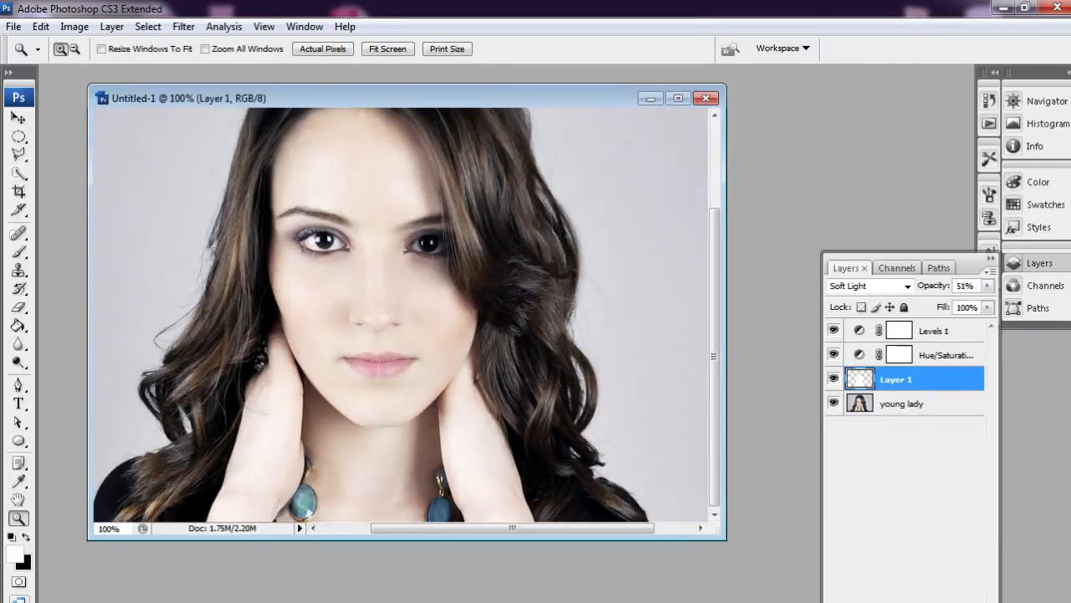
key("ctrl+shift+alt+n")
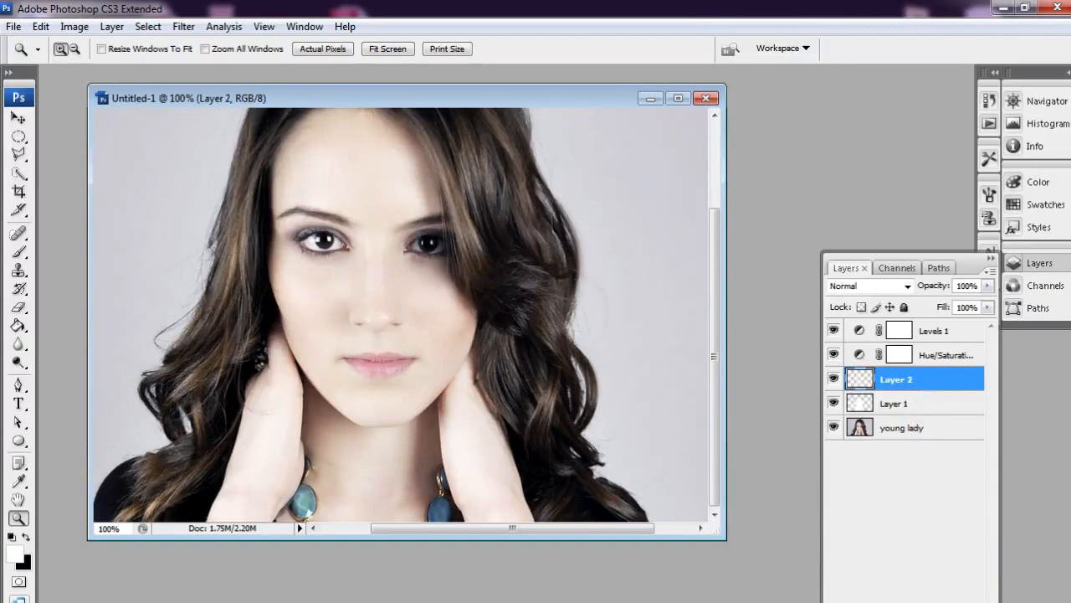
Rename the new layer above Layer 1 as grooves.
double_click(903, 380)
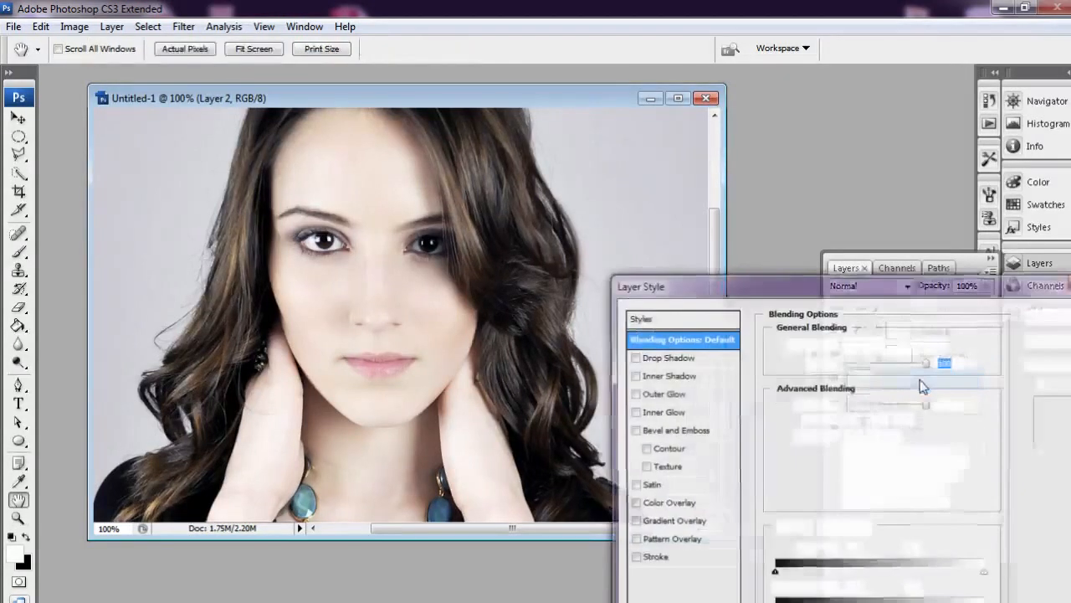
left_click(1048, 341)
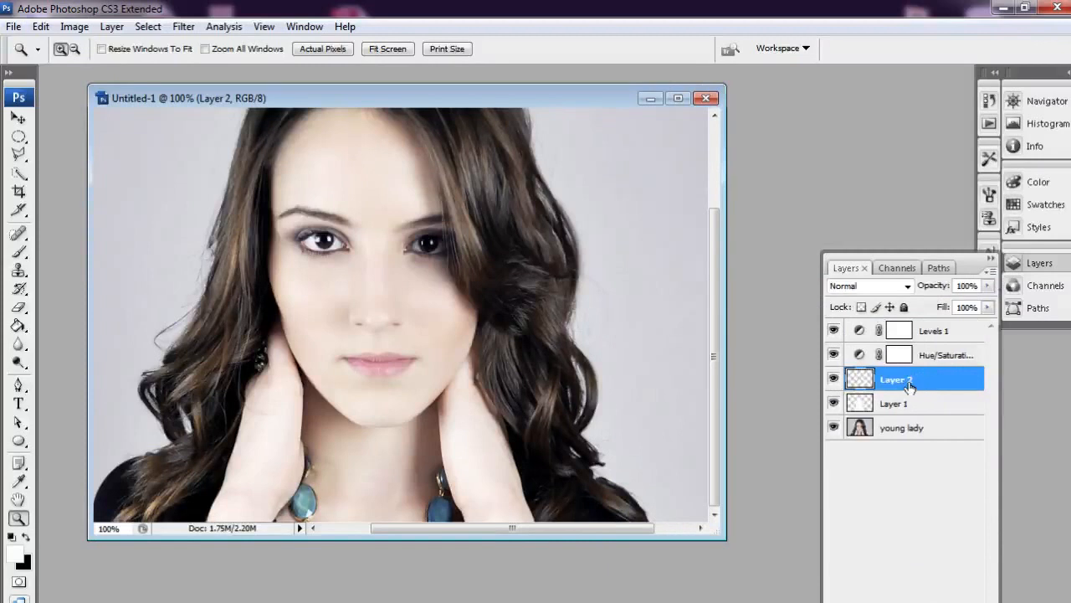
double_click(910, 381)
type("grooves")
left_click(910, 494)
Draw an open V-shaped path across the top of the forehead with the Pen tool, with the grooves layer active.
left_click_drag(717, 411, 728, 351)
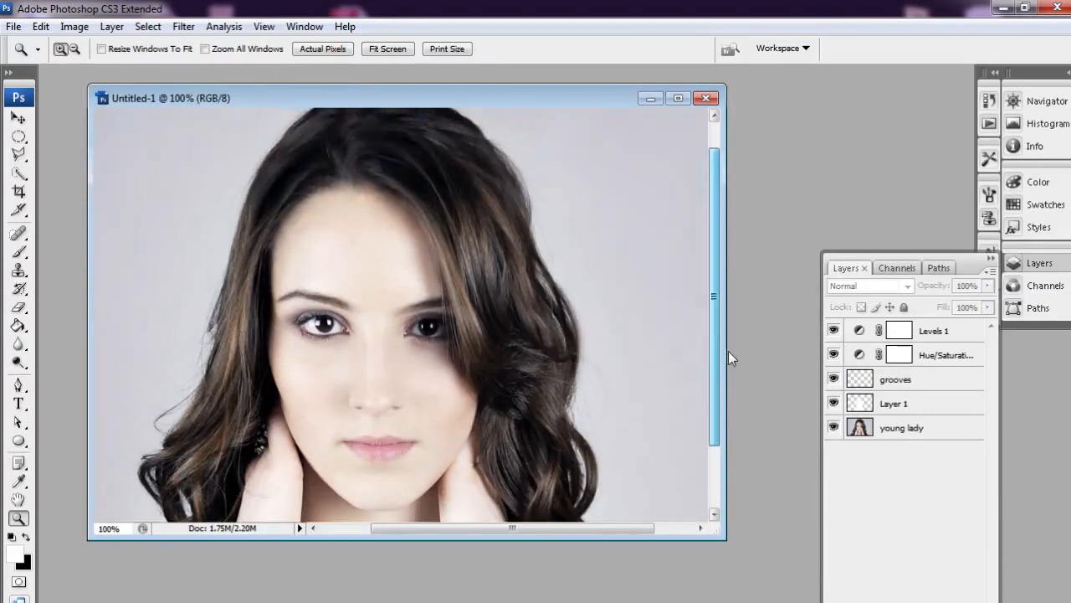
left_click(889, 383)
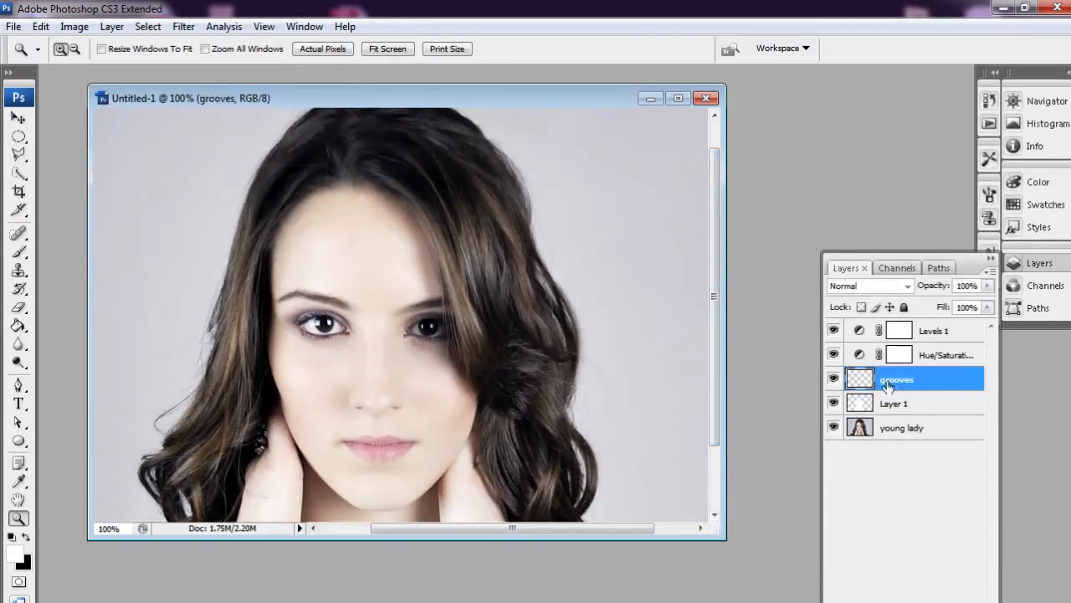
left_click(20, 385)
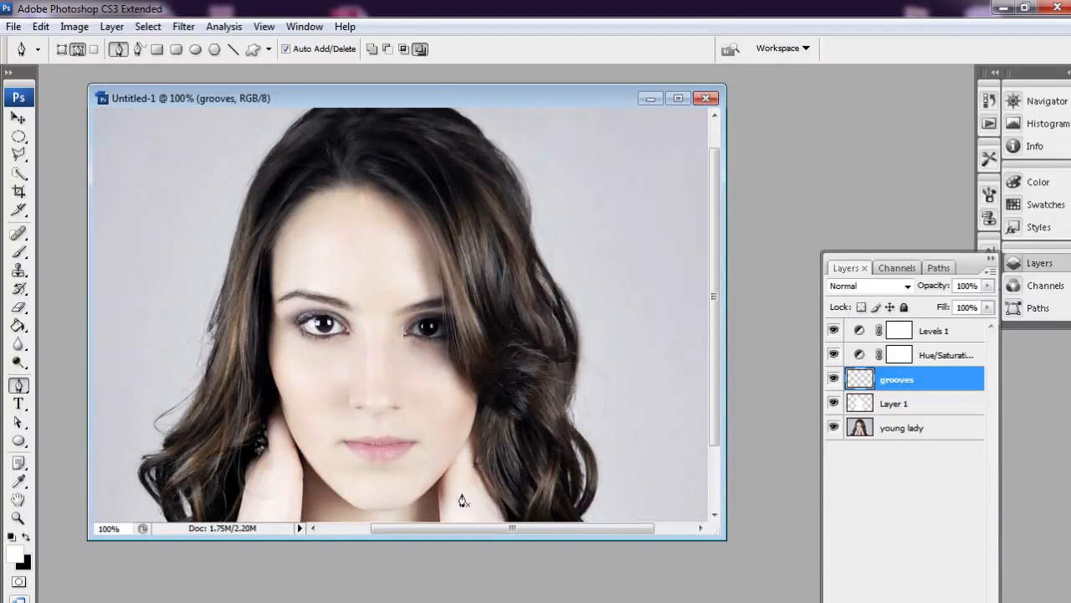
left_click_drag(714, 383, 714, 405)
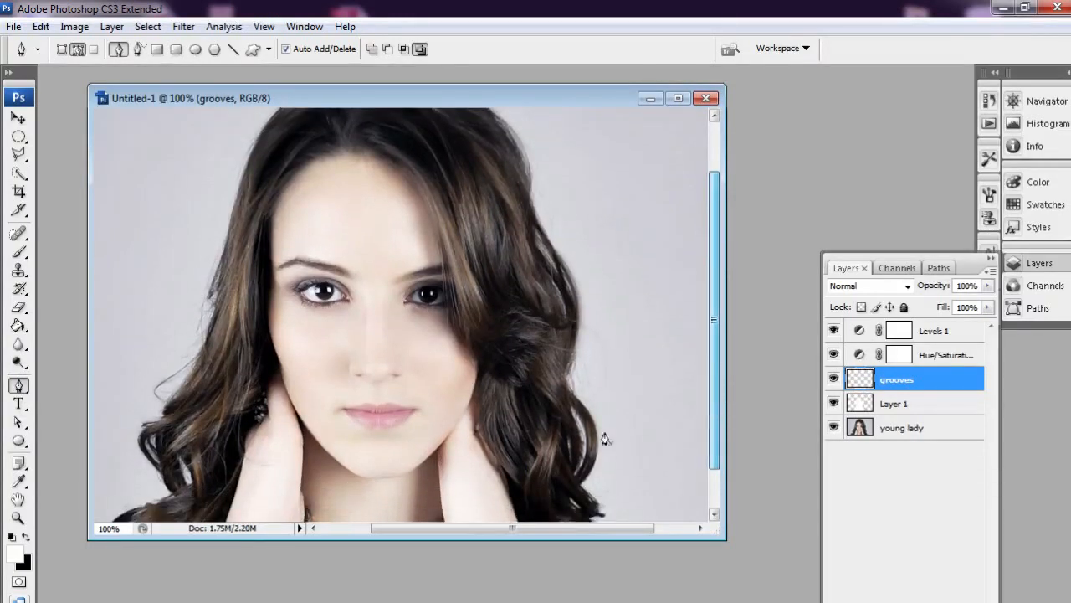
left_click(320, 165)
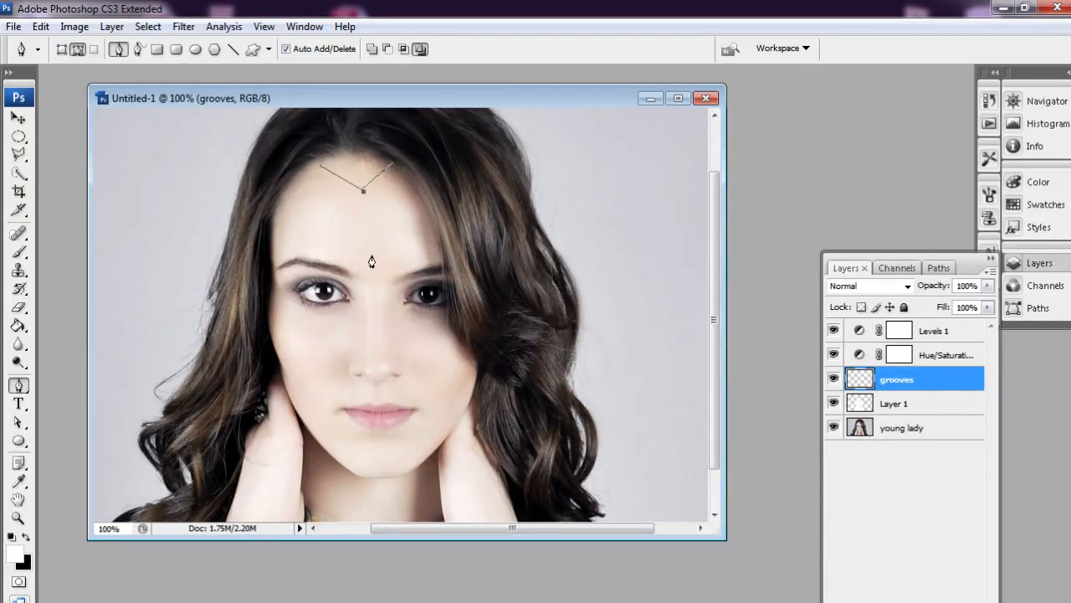
left_click(374, 313)
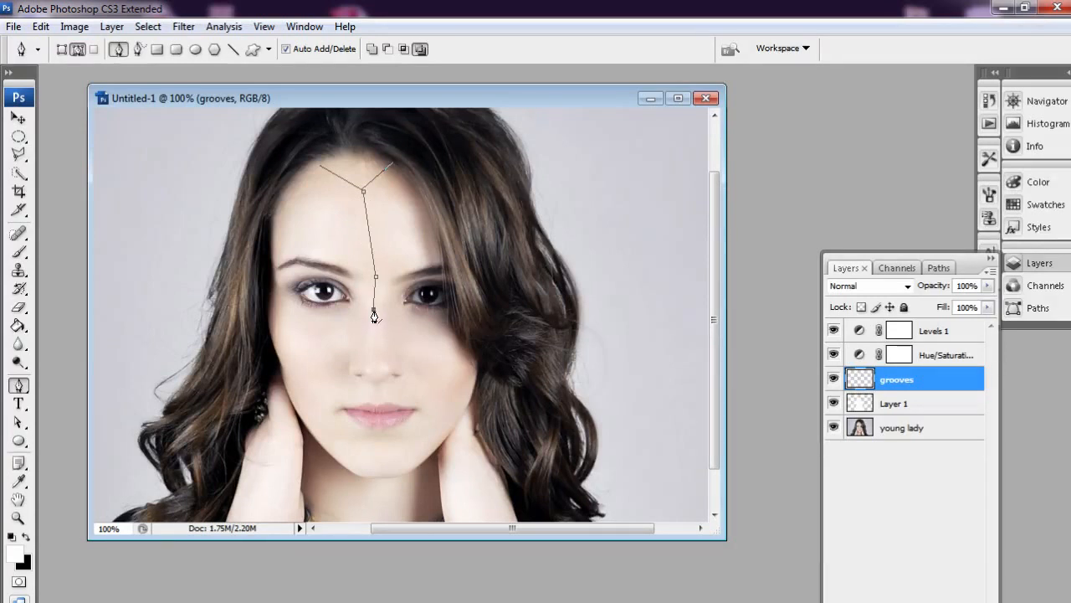
left_click(446, 324)
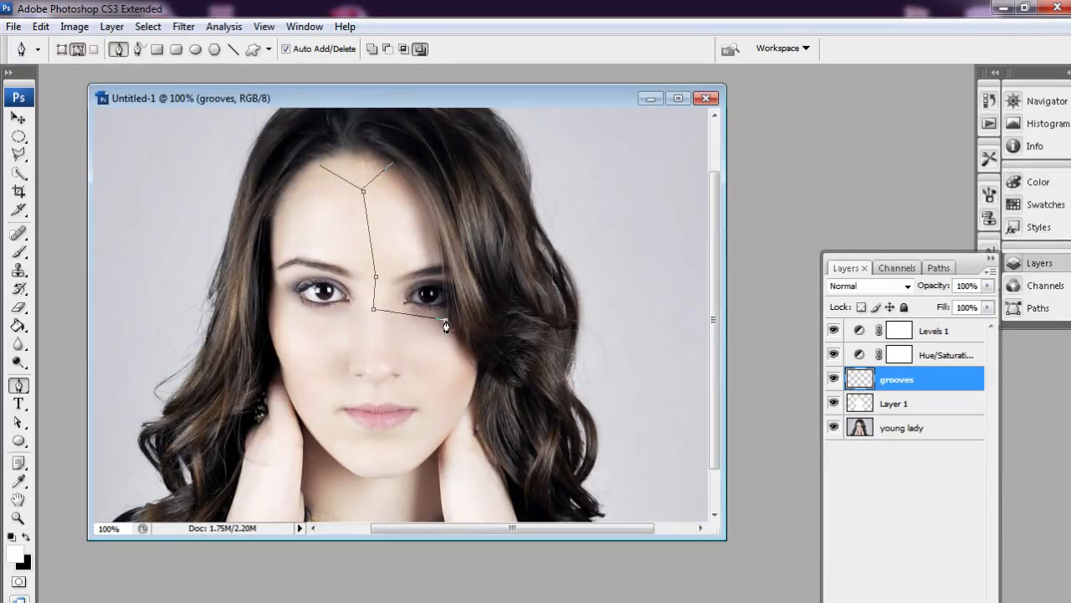
left_click(445, 248)
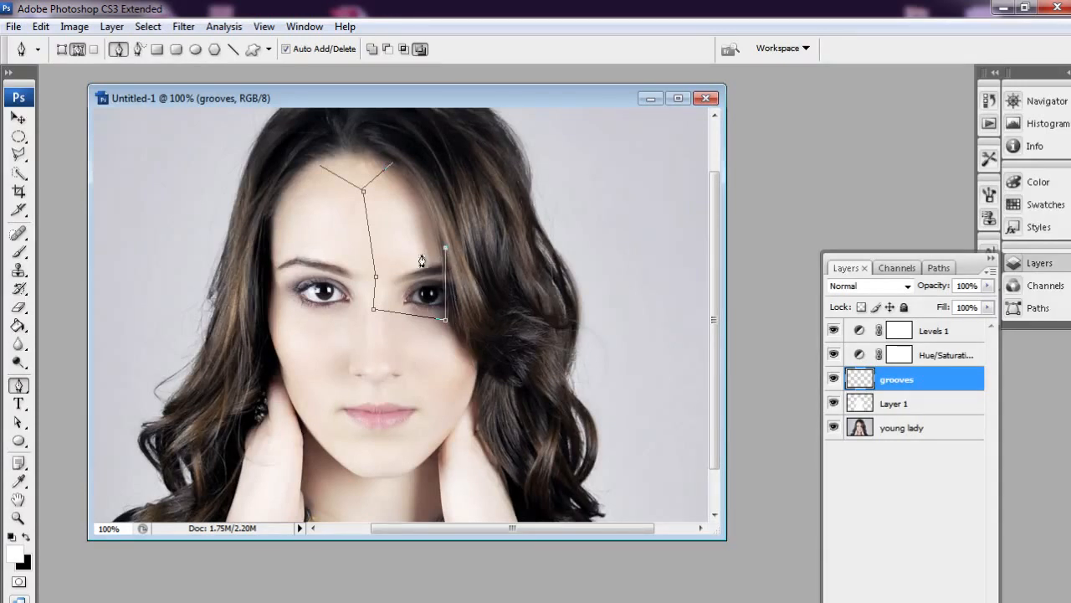
left_click(376, 281)
key("Delete")
Draw a closed four-sided path around the eye and eyebrow beside the hair with the Pen tool.
left_click(388, 320)
left_click(444, 256)
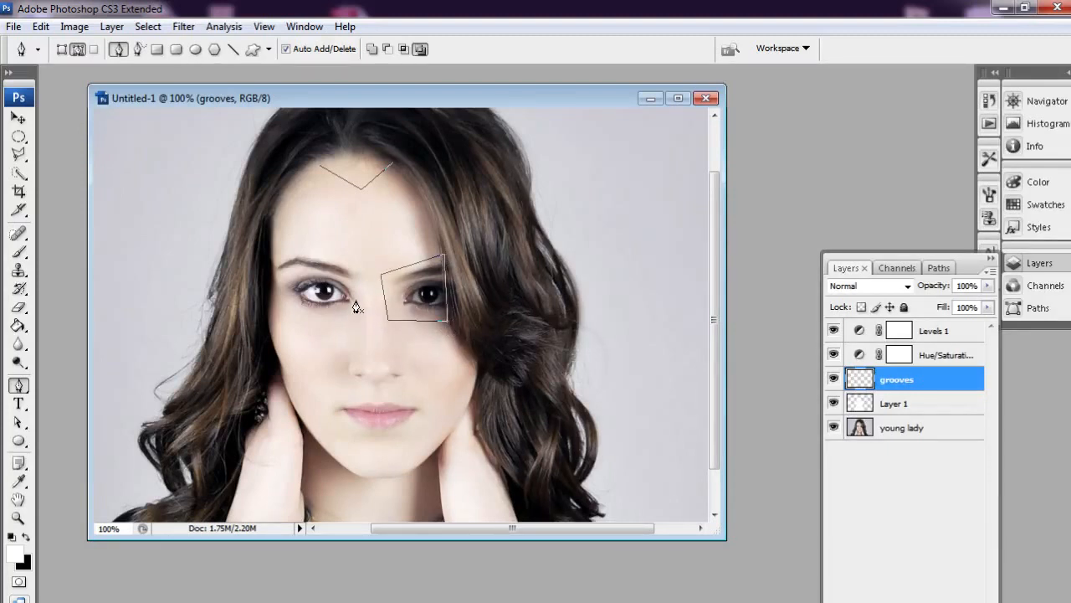
Close a four-sided path around the uncovered eye, and draw an open path from its lower inner corner past the nose and mouth corner to the jaw.
left_click(273, 308)
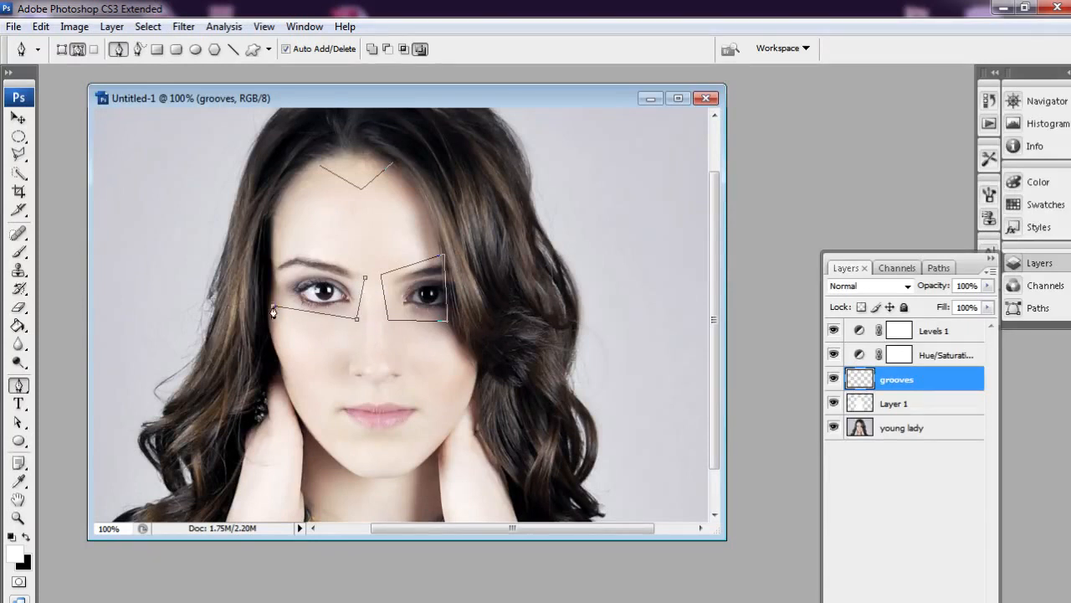
left_click(364, 278)
left_click(345, 349)
left_click(334, 407)
left_click(415, 364, "ctrl")
Draw a matching open path from the hair-side eye outline past the nose and mouth corner to the jaw.
left_click(388, 320)
left_click(414, 361)
left_click(419, 407)
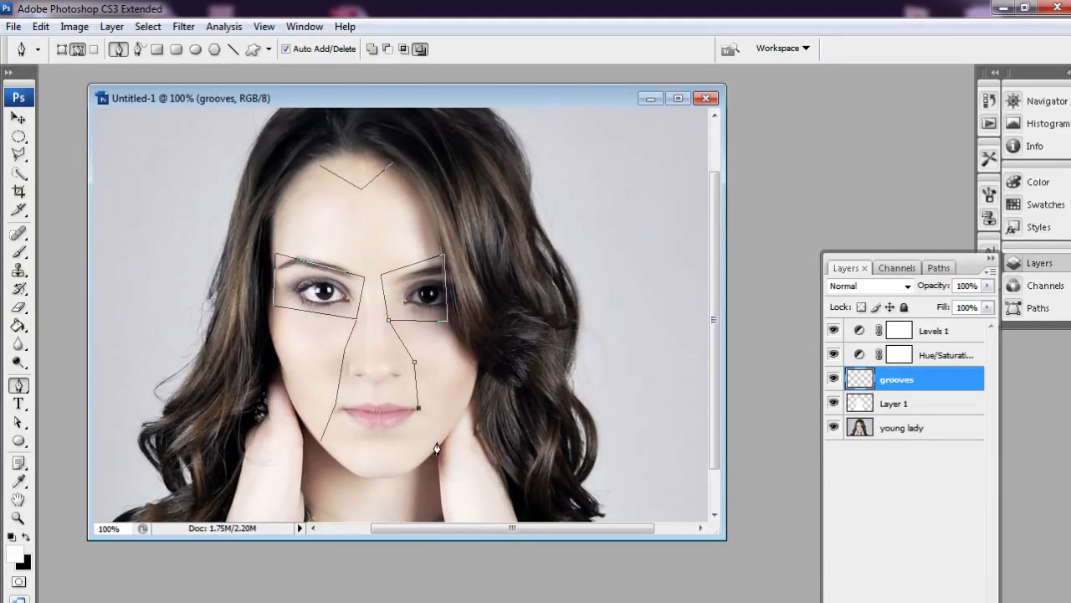
left_click(352, 444, "ctrl")
Draw an open path across the chin with both ends angled down to the jawline, and join its corners to the mouth corners.
left_click(344, 460)
left_click(358, 441)
left_click(396, 441)
left_click(419, 460)
left_click(400, 441)
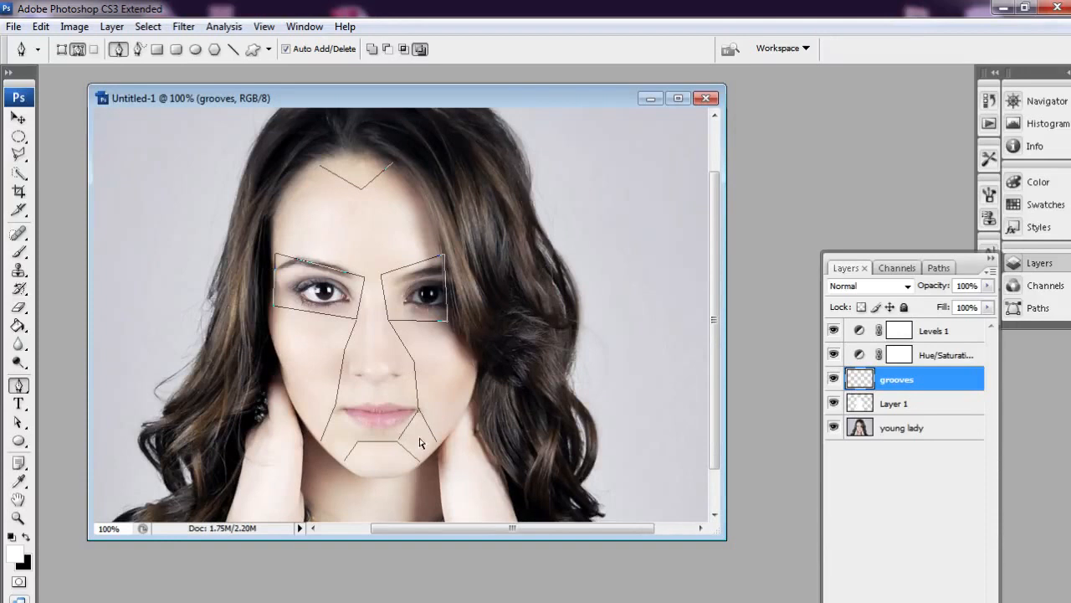
left_click(333, 411)
Connect the inner corners of the two eye outlines, and draw a line from the forehead V down to between the eyebrows.
left_click(387, 320)
left_click(380, 274)
left_click(364, 280)
left_click(363, 190)
left_click(372, 278)
Draw a second, wider V across the forehead, branching from the vertical centre line below the first V.
left_click(366, 216)
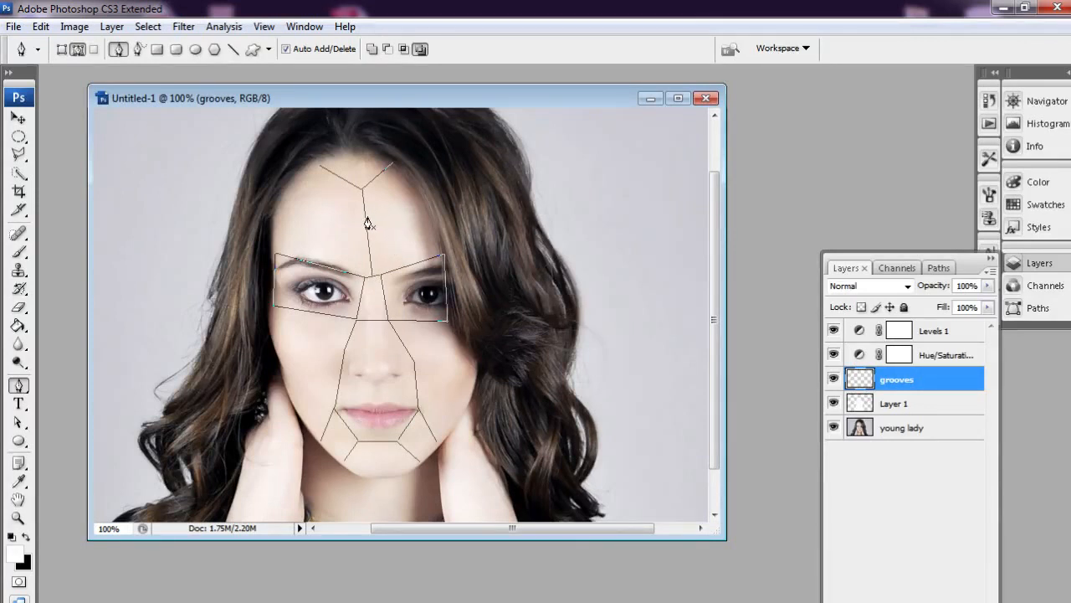
left_click(427, 190)
left_click(288, 192)
Draw a line across each cheek, from the path bend beside the nose to the outer edge of the face.
left_click(416, 363)
left_click(477, 362)
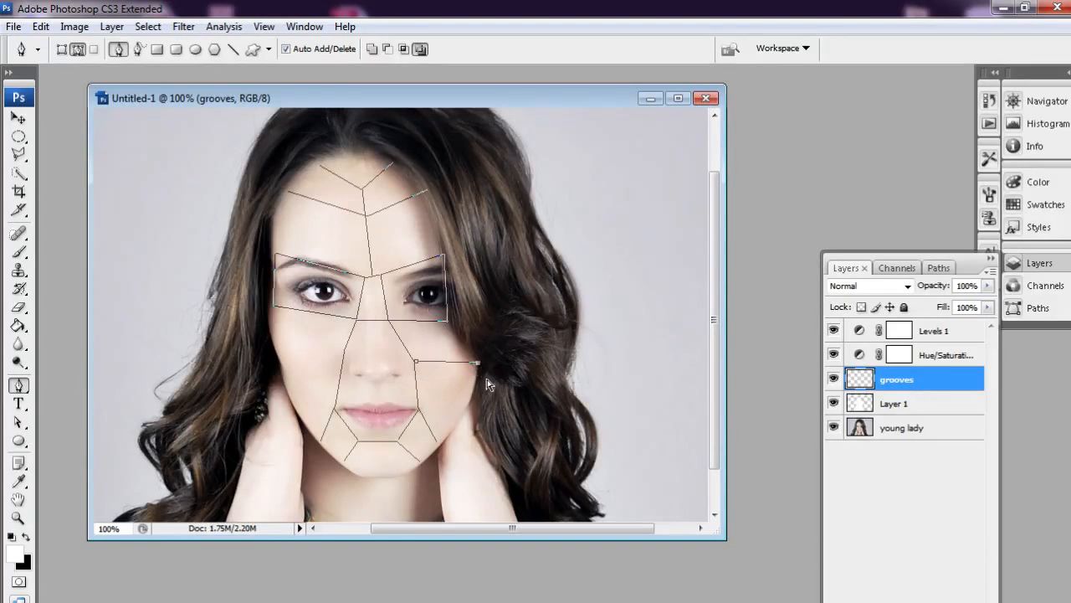
left_click(344, 353)
left_click(285, 369)
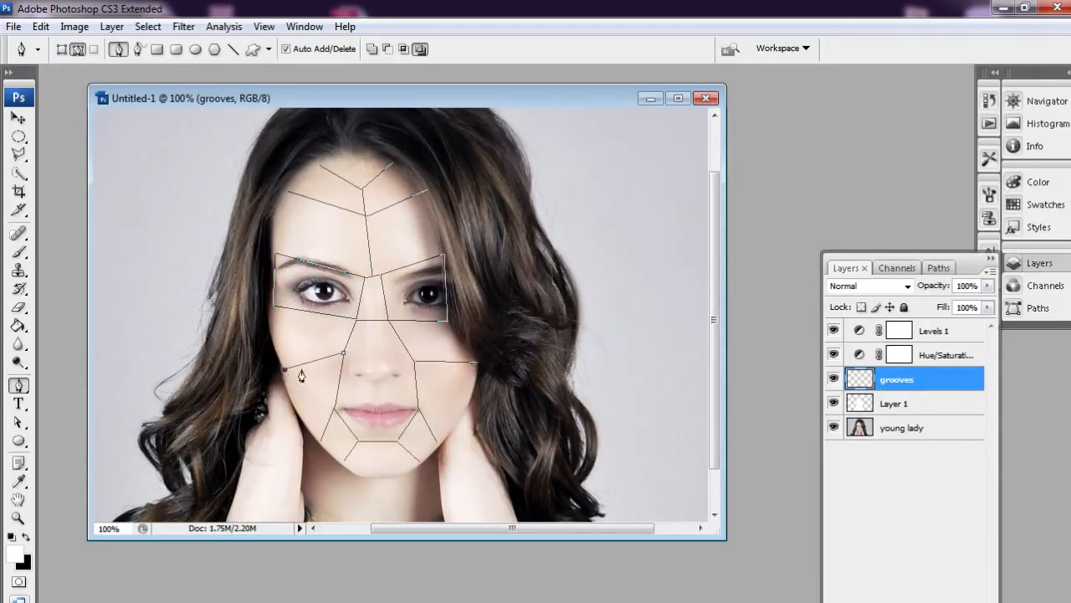
Shift the outer corners of the hair-side eye path slightly outward with the Direct Selection tool.
left_click(19, 423)
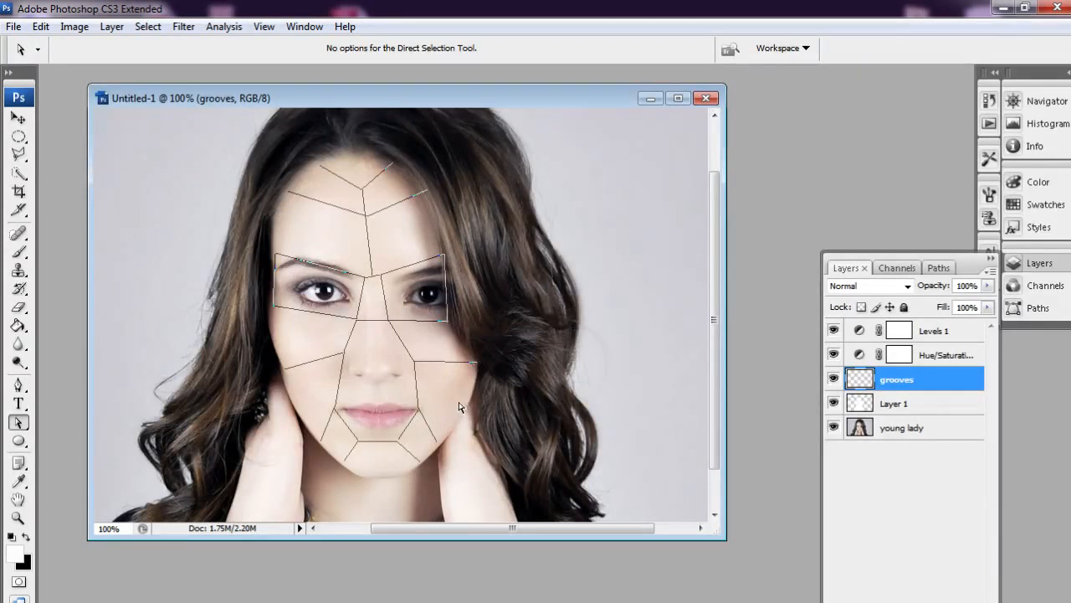
left_click(447, 321)
left_click_drag(452, 326, 452, 326)
key("Right")
key("Right")
Set the foreground colour to black and choose a hard 6 px tip for the Brush tool.
left_click(27, 537)
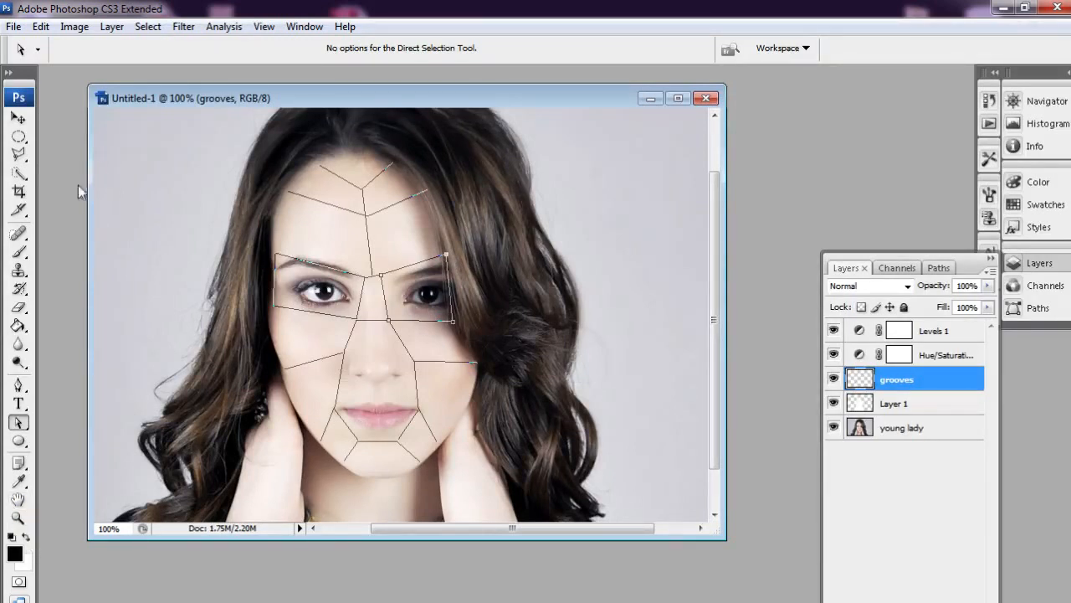
left_click(18, 251)
left_click(110, 50)
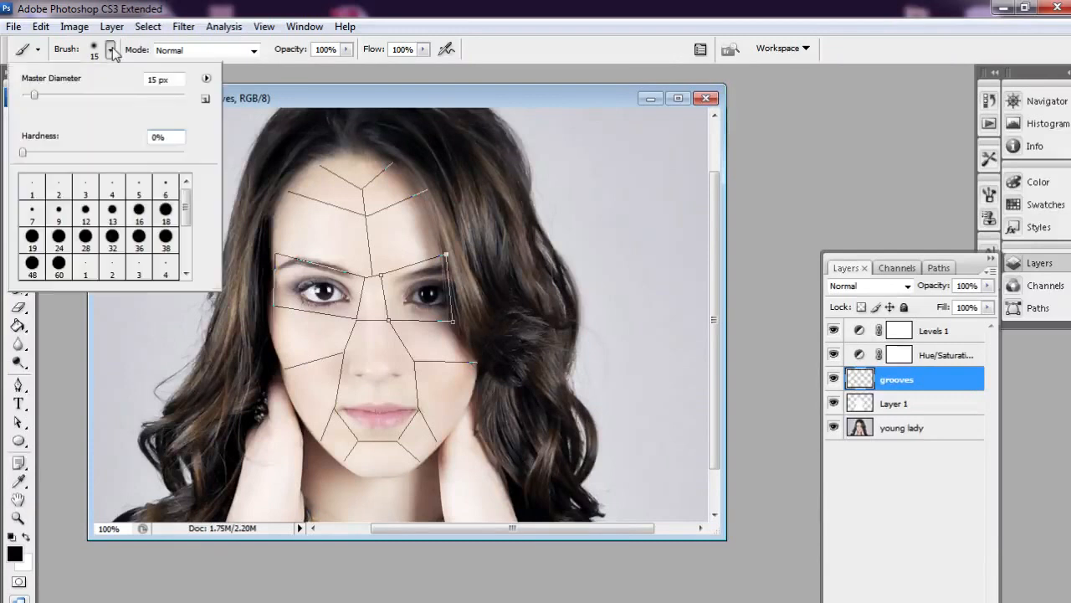
left_click(166, 191)
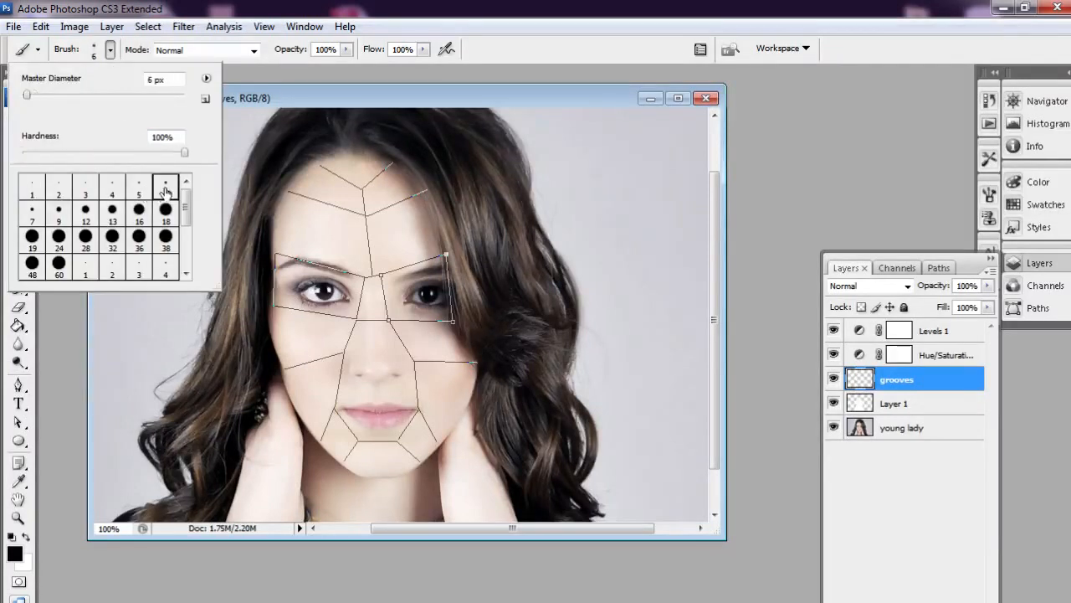
left_click(293, 123)
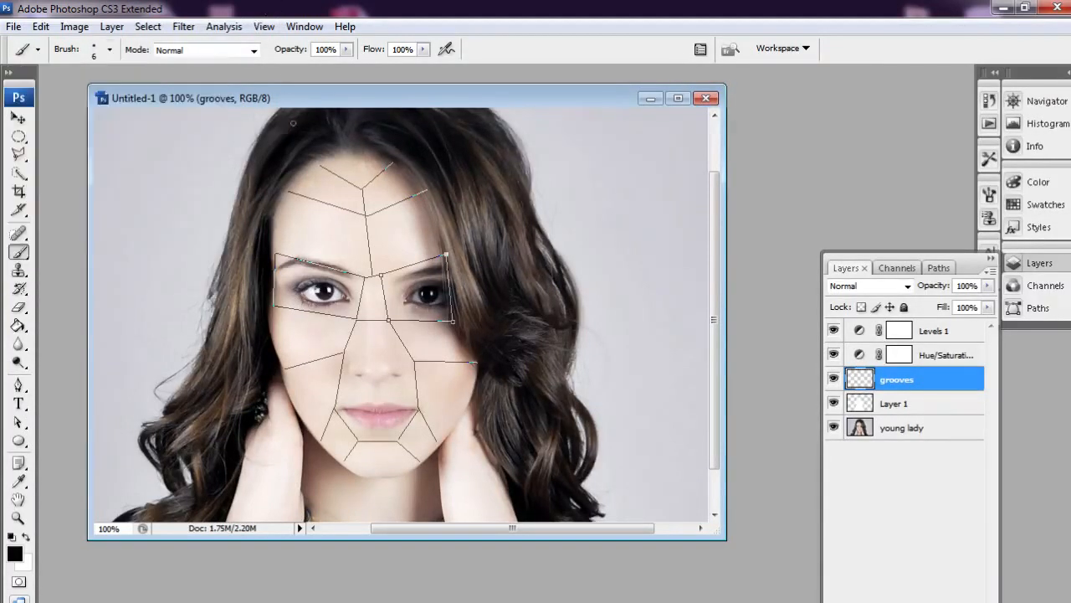
Select all the paths across the face with the Direct Selection tool.
left_click(18, 423)
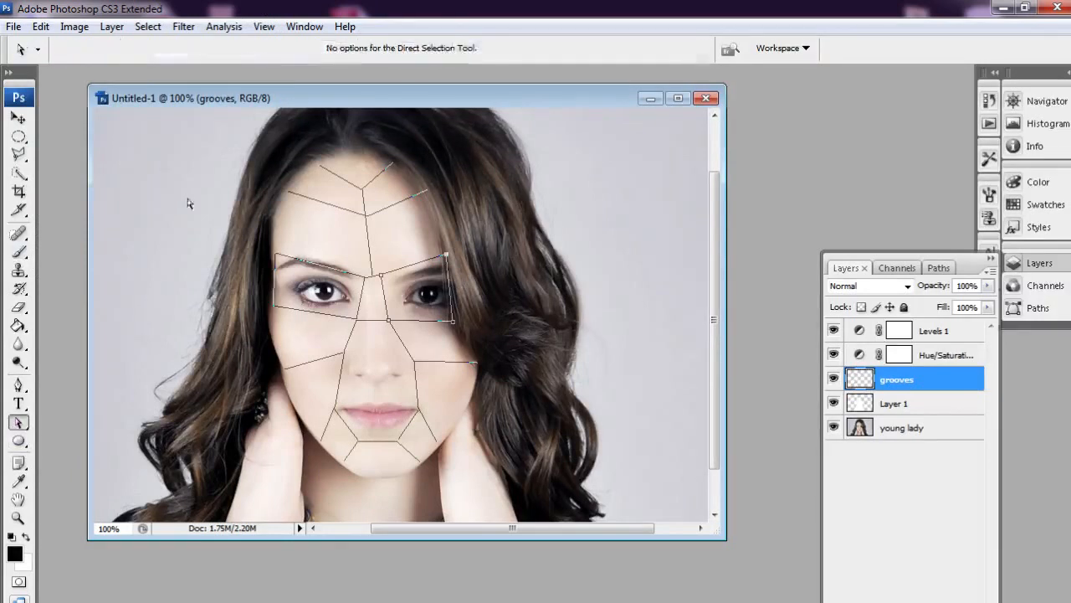
left_click_drag(229, 132, 518, 499)
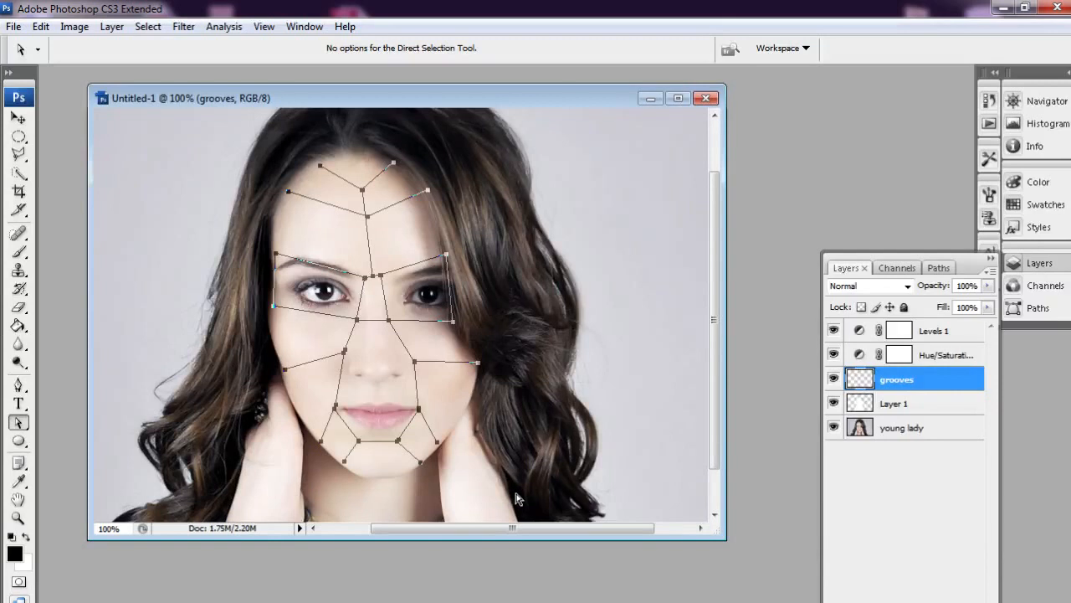
Try to stroke the selected face paths with the 6 px brush on the grooves layer.
right_click(397, 324)
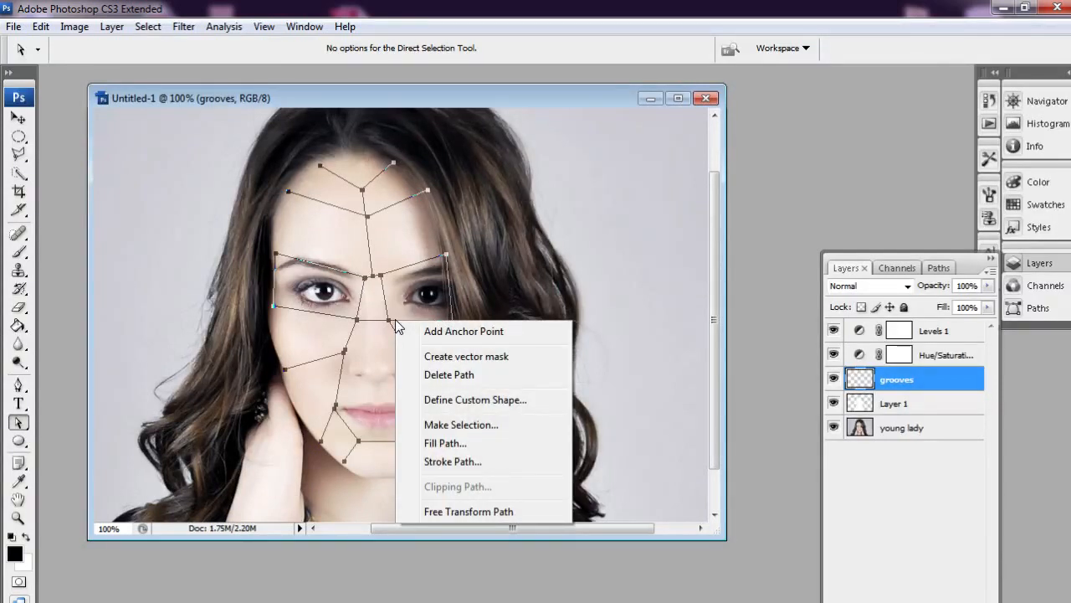
left_click(459, 460)
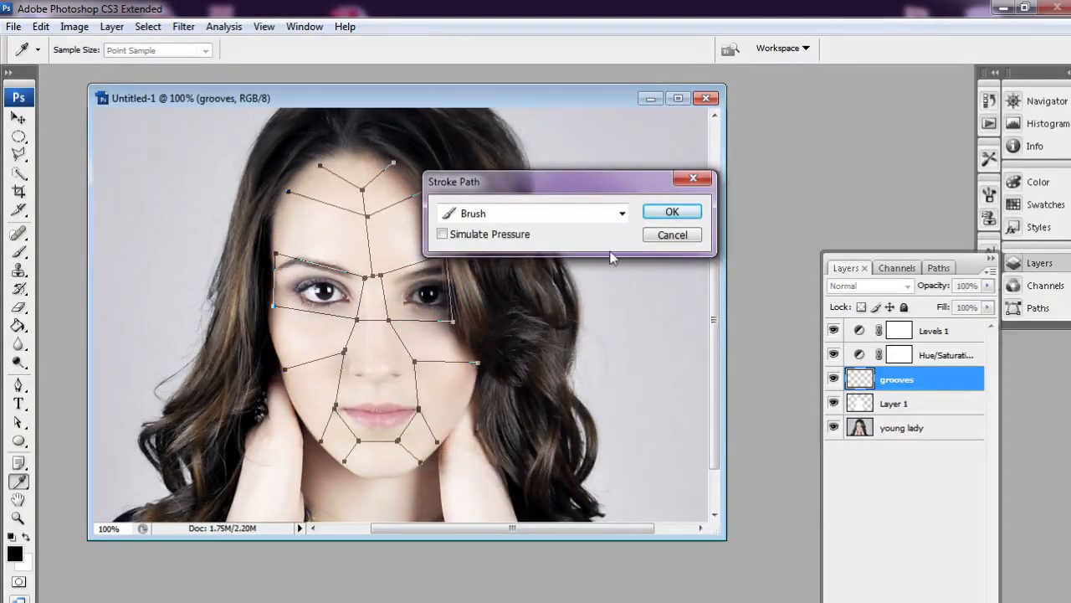
left_click(678, 212)
key("a")
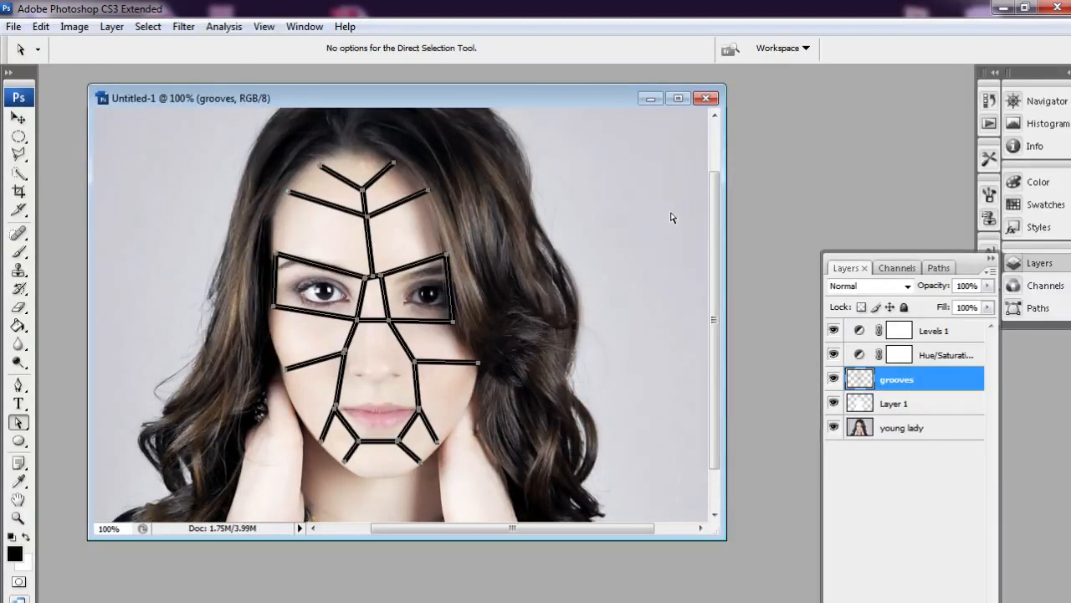
key("ctrl+z")
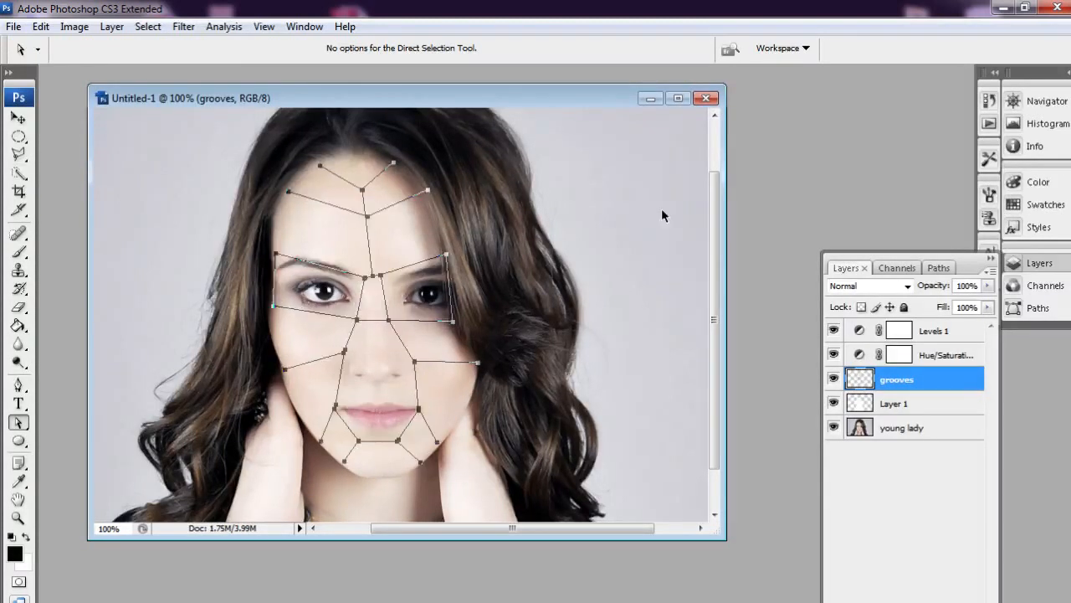
Change the Brush tool to the hard 3 px tip.
left_click(19, 251)
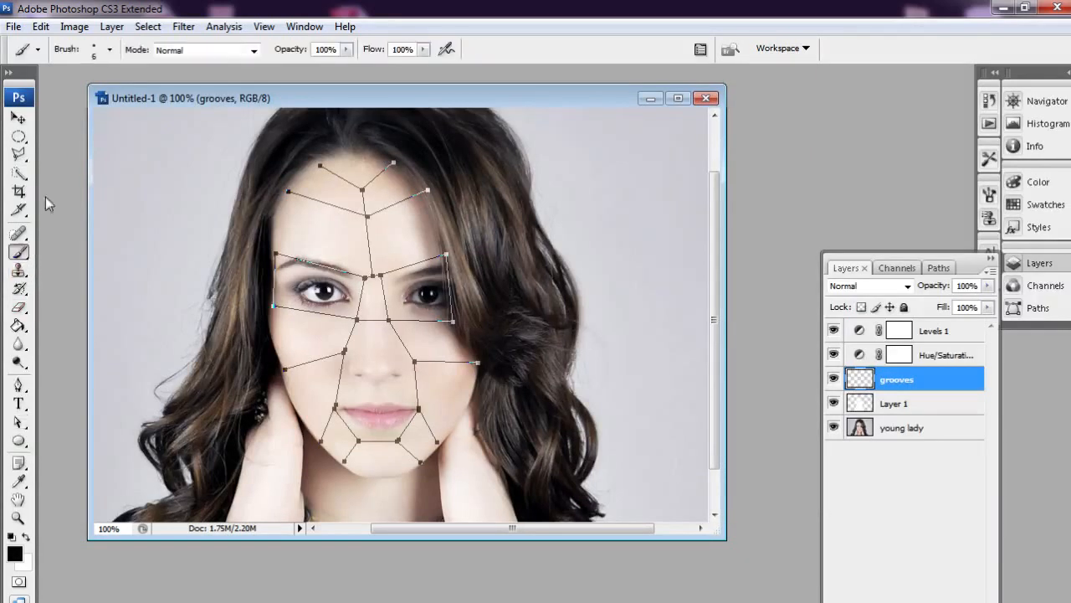
left_click(109, 50)
left_click(85, 186)
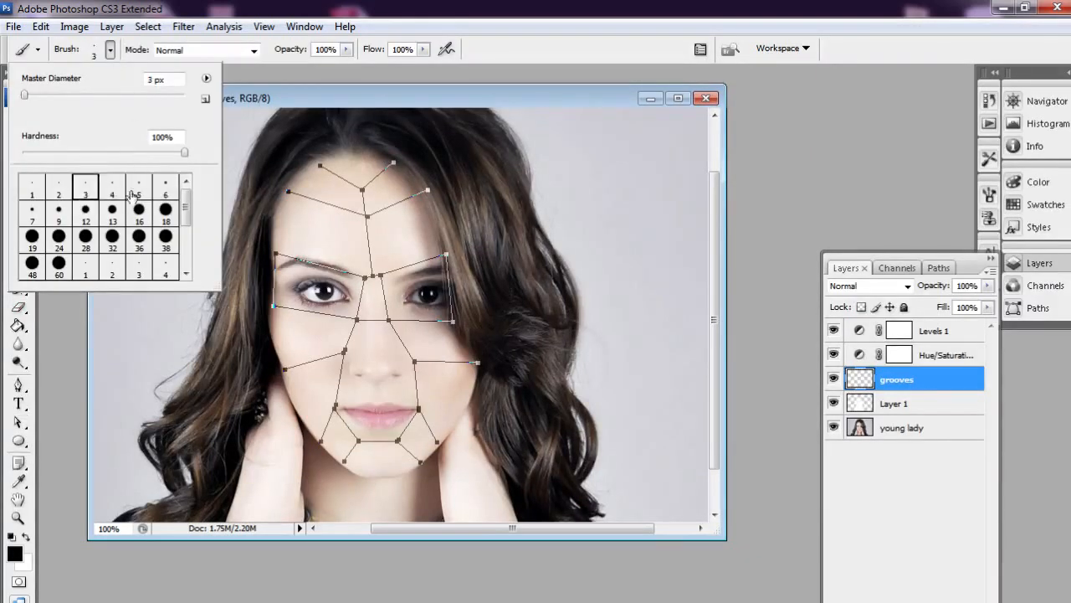
key("Return")
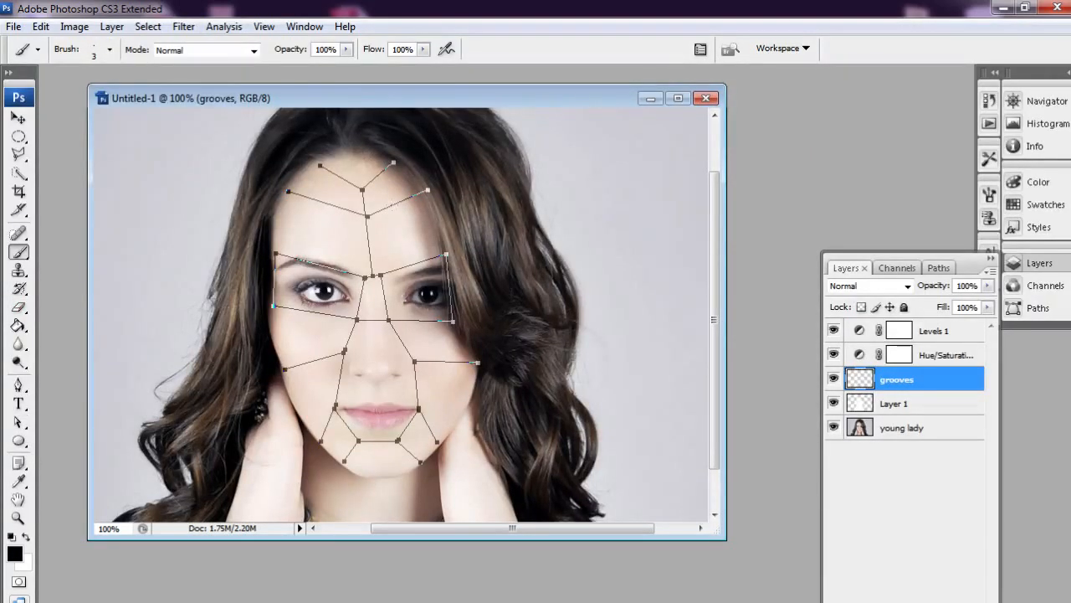
Stroke the selected face paths with the Brush, without Simulate Pressure, and hide the path outlines.
left_click(18, 422)
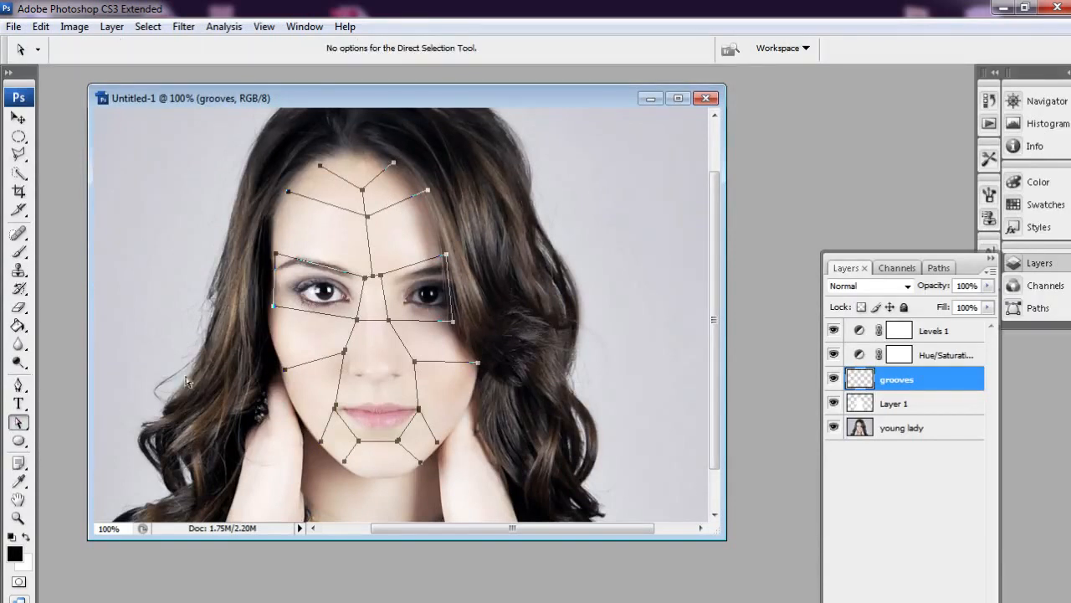
right_click(377, 219)
left_click(418, 421)
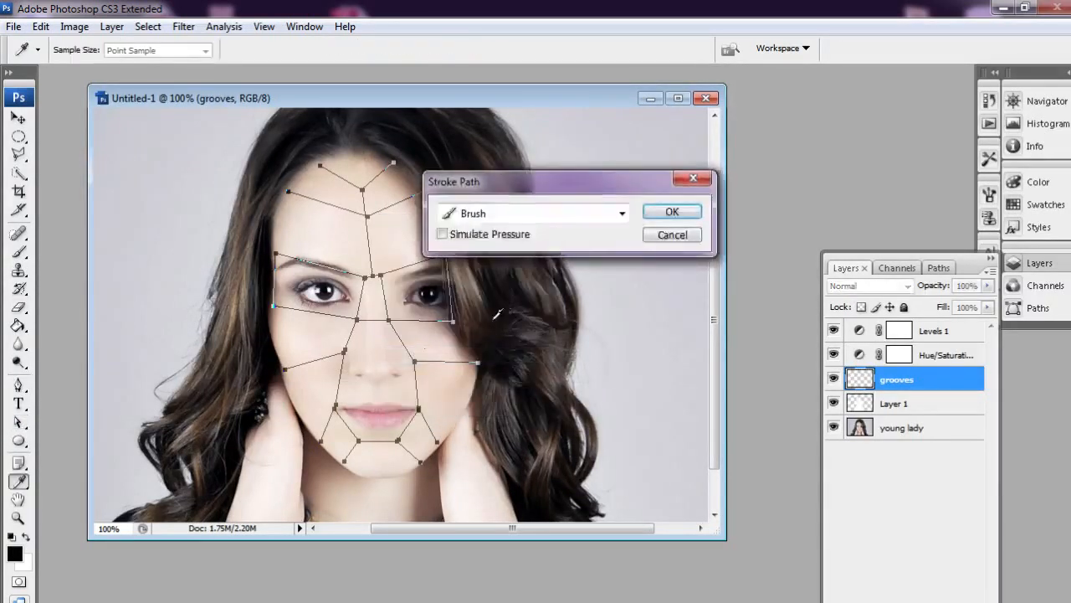
left_click(678, 212)
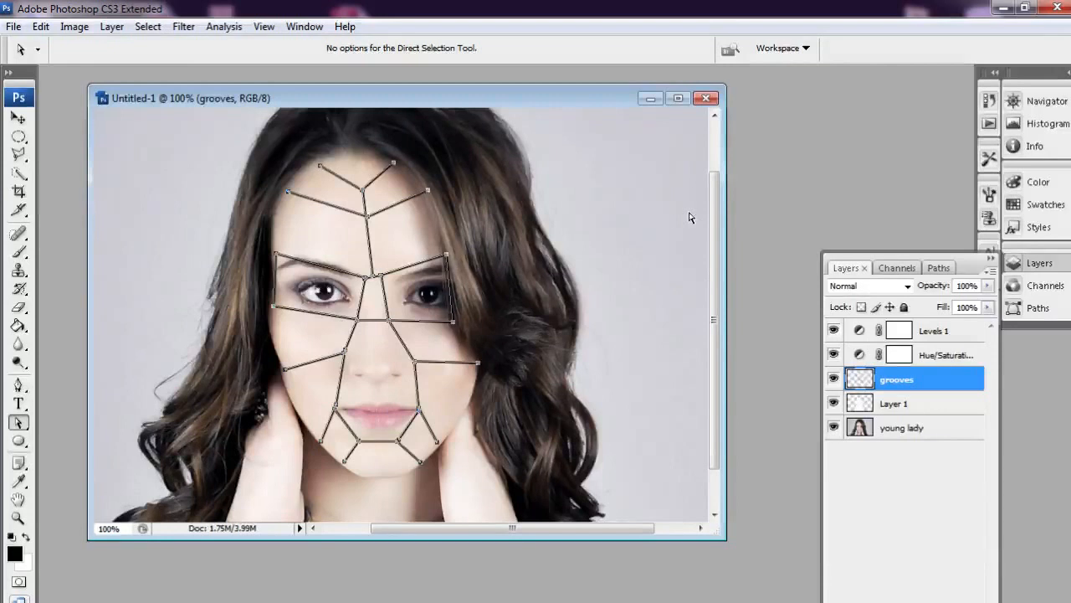
key("ctrl+h")
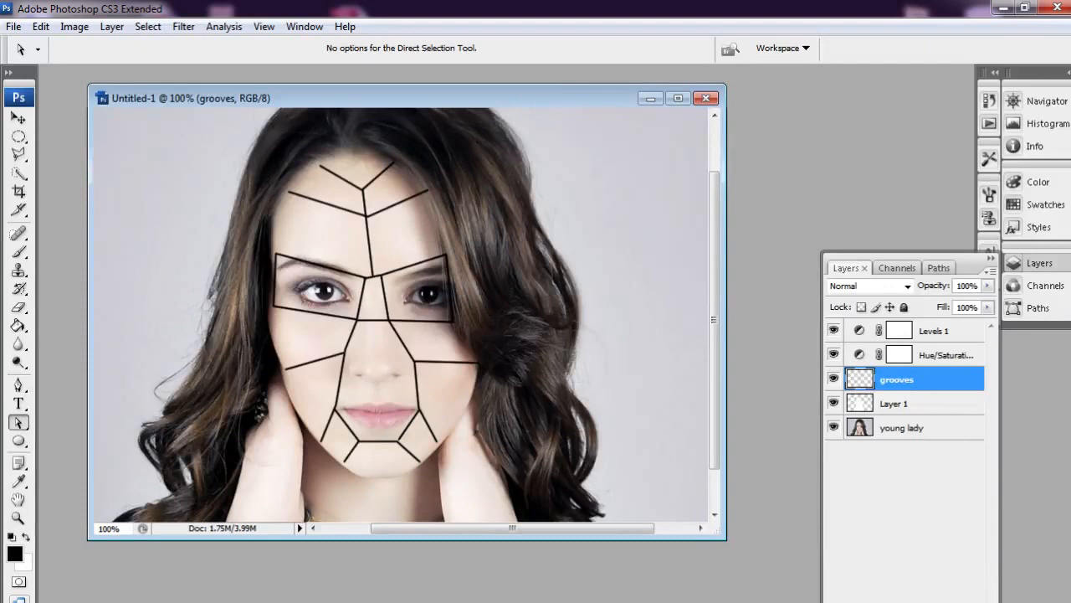
Add a Drop Shadow to the grooves layer with Normal blend mode and a white (ffffff) shadow colour.
left_click(864, 600)
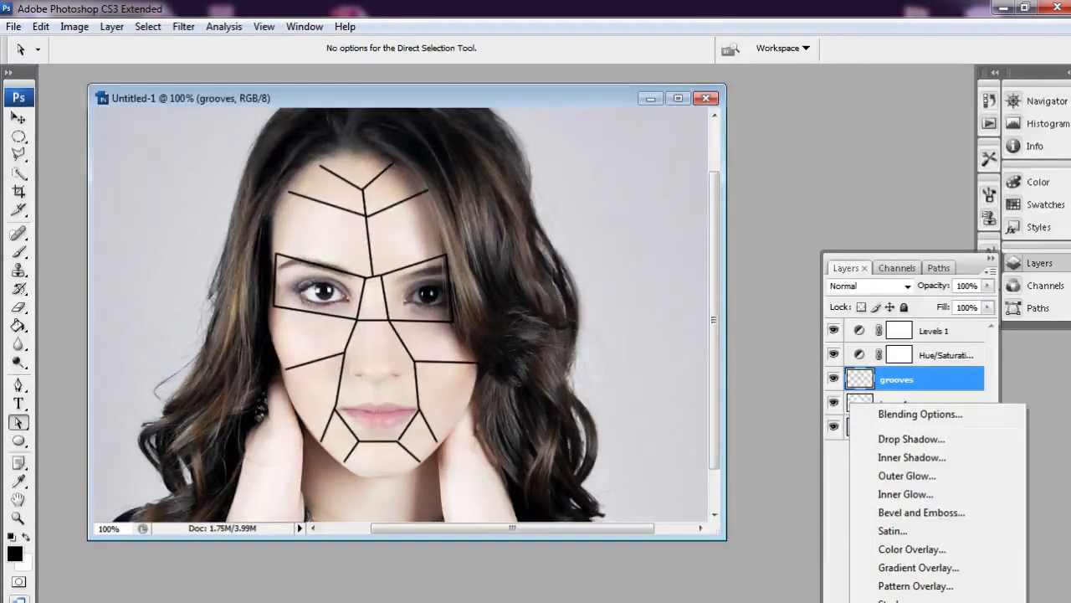
left_click(912, 438)
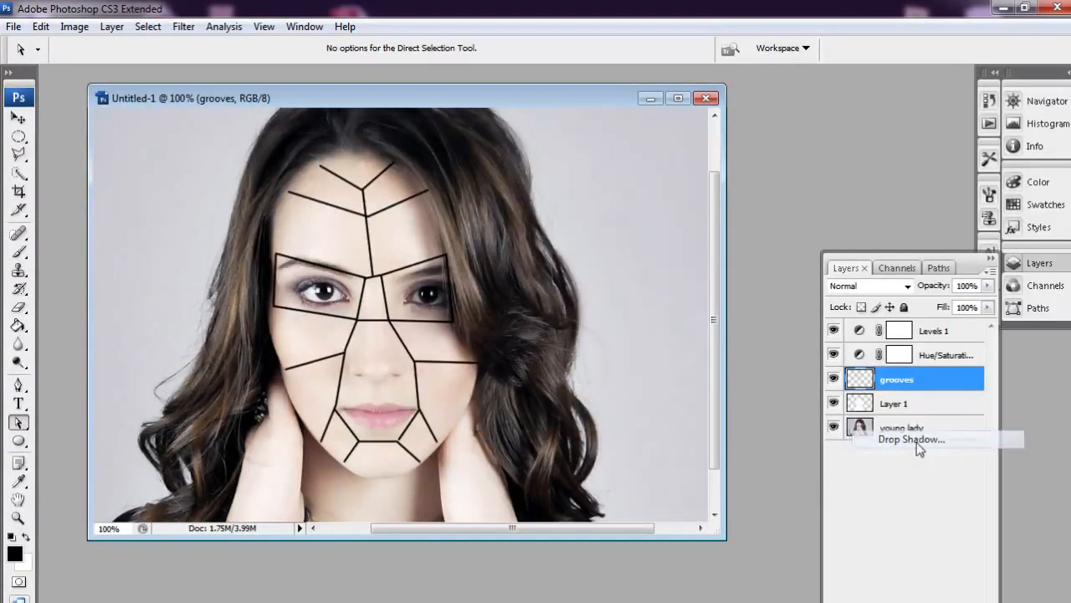
left_click_drag(796, 292, 649, 197)
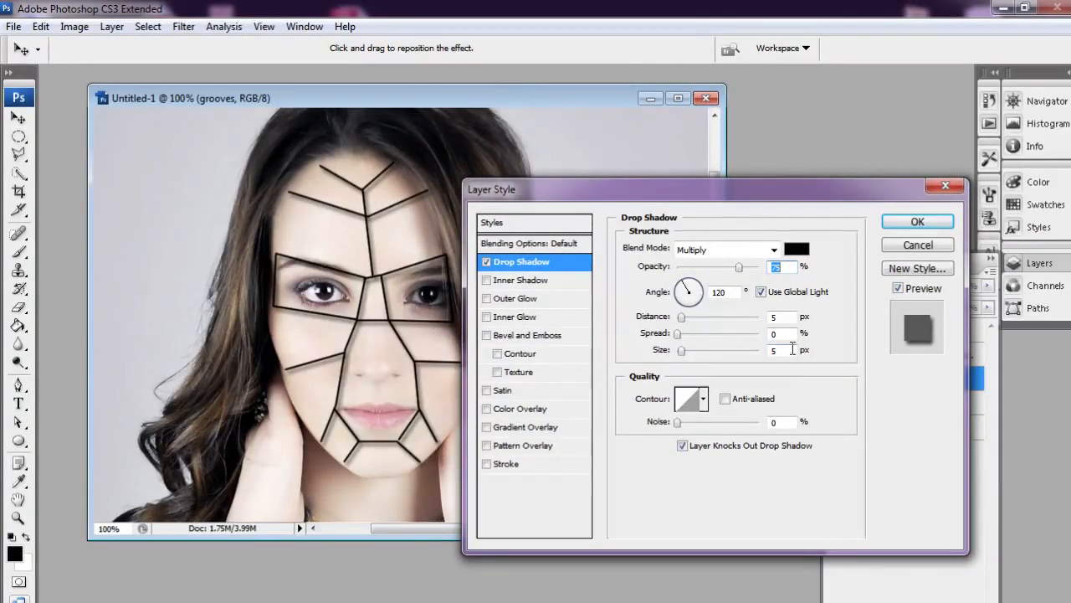
left_click(724, 253)
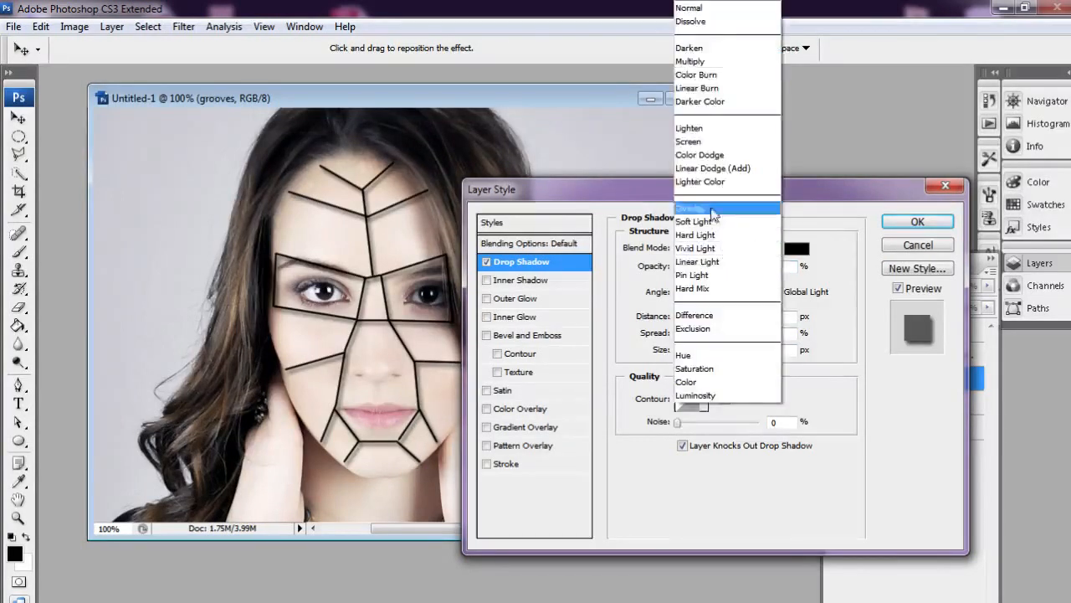
left_click(720, 8)
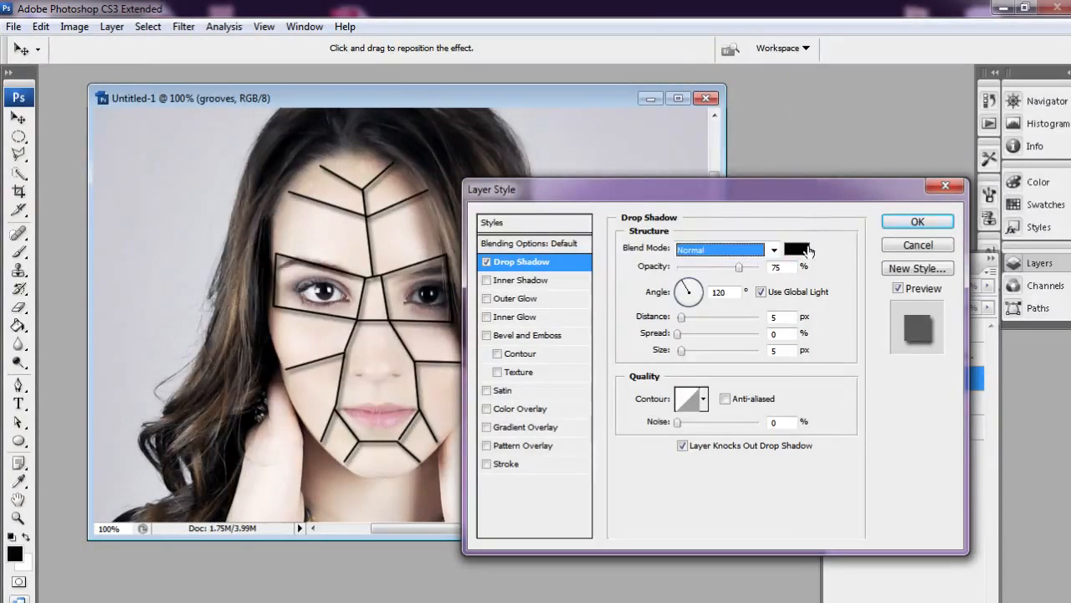
left_click(800, 248)
left_click_drag(474, 167, 440, 144)
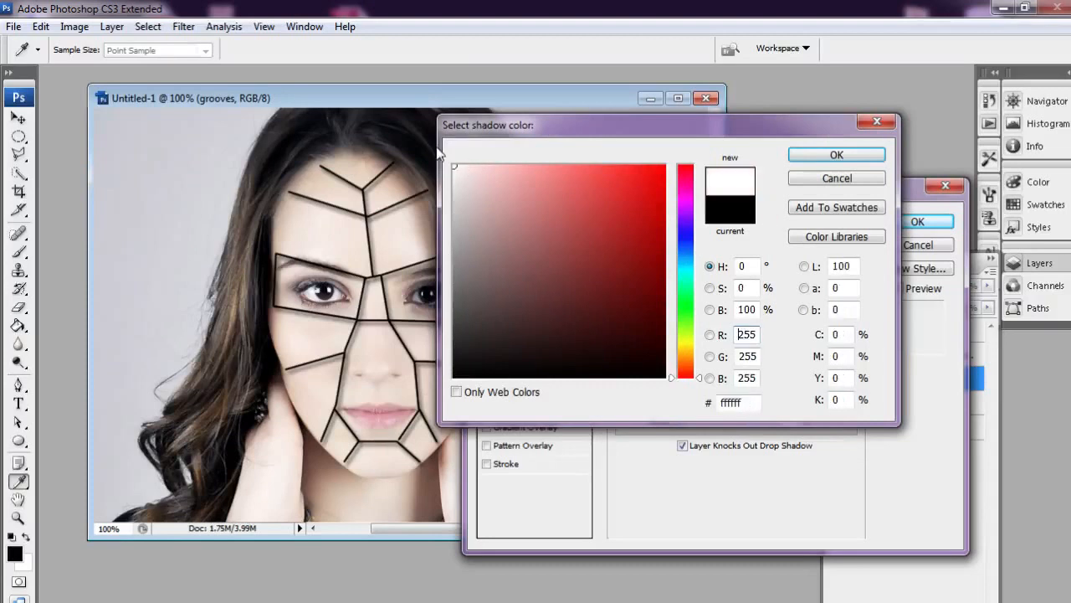
left_click(816, 157)
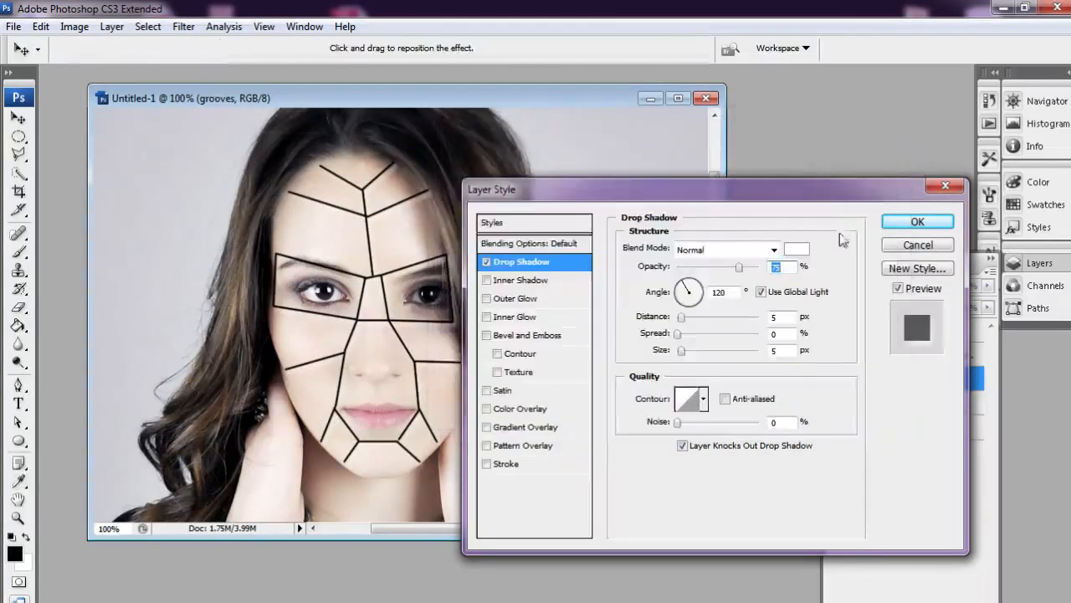
Turn off Use Global Light for the grooves' drop shadow and set its spread to 18% and distance to 2 px.
left_click(809, 295)
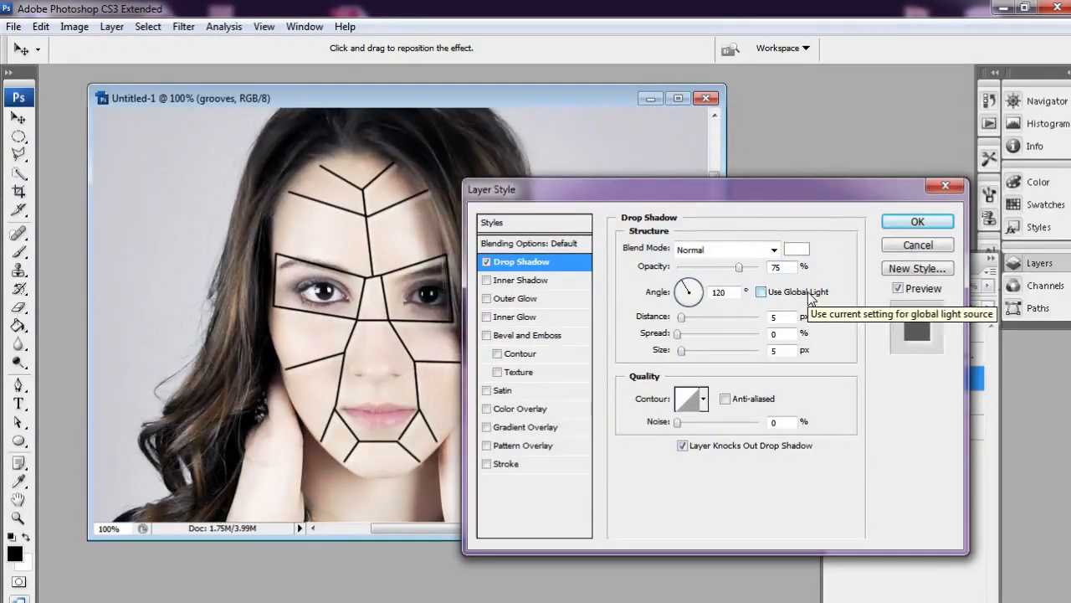
left_click_drag(678, 334, 695, 338)
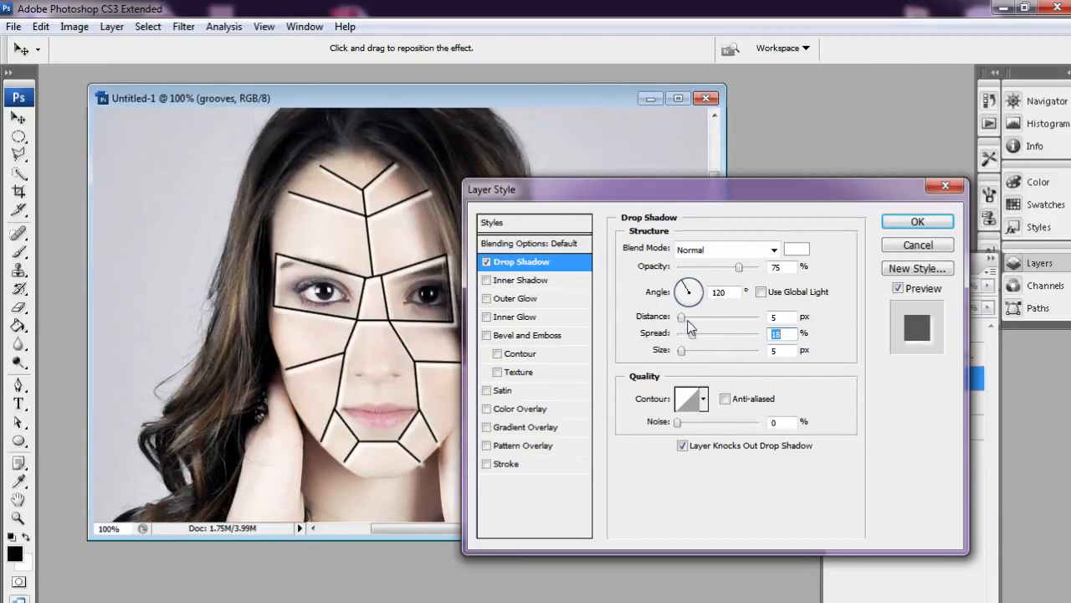
mouse_move(682, 318)
left_mouse_down()
mouse_move(701, 324)
mouse_move(680, 320)
left_mouse_up()
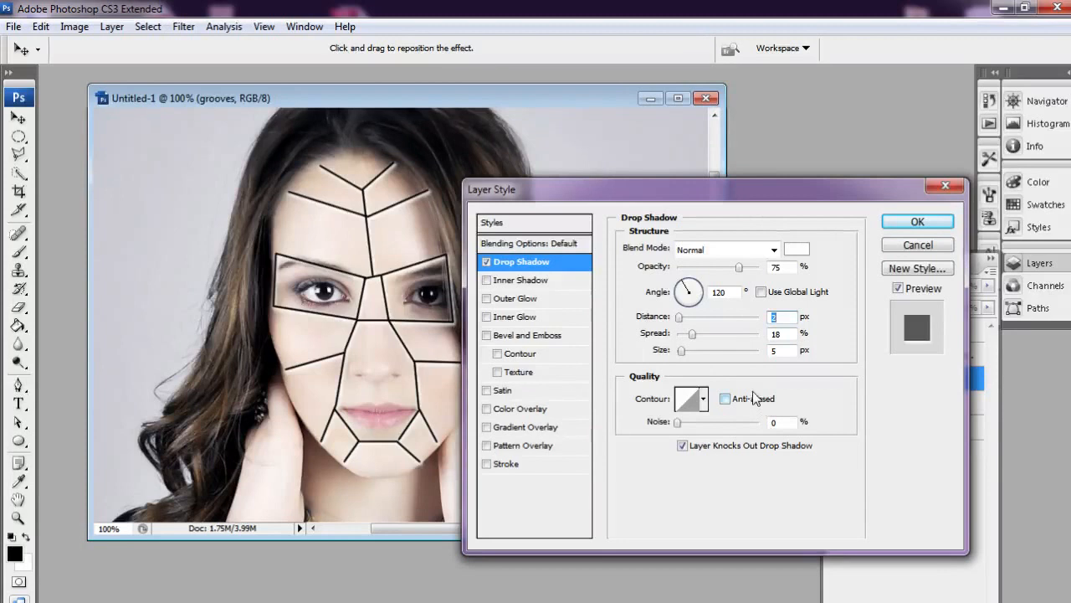
Try different light angles for the grooves' drop shadow and settle on -60°.
left_click(693, 300)
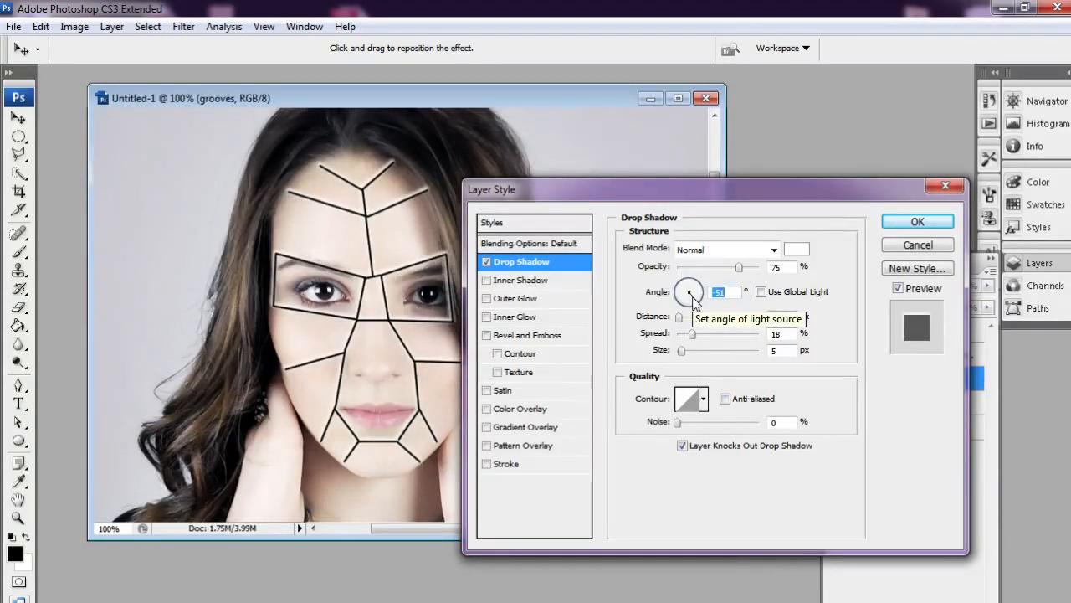
left_click_drag(633, 191, 658, 175)
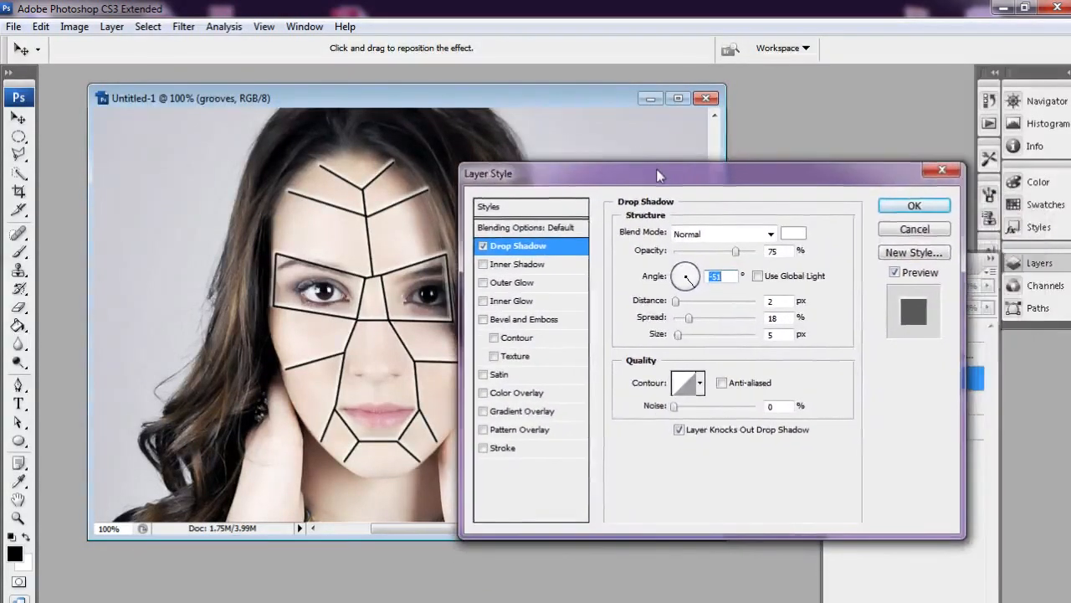
left_click(681, 272)
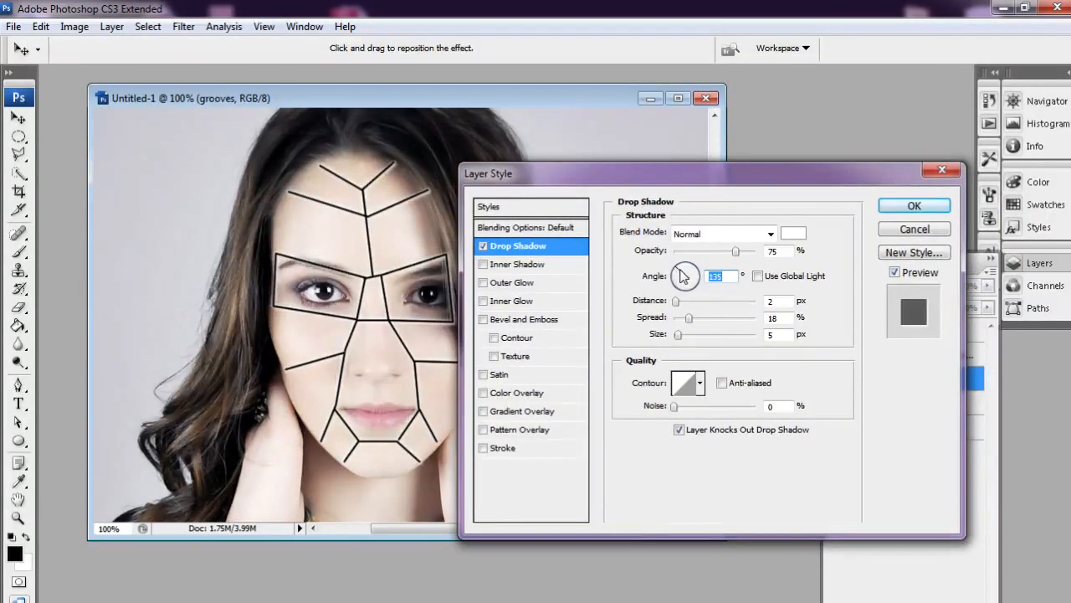
left_click(692, 286)
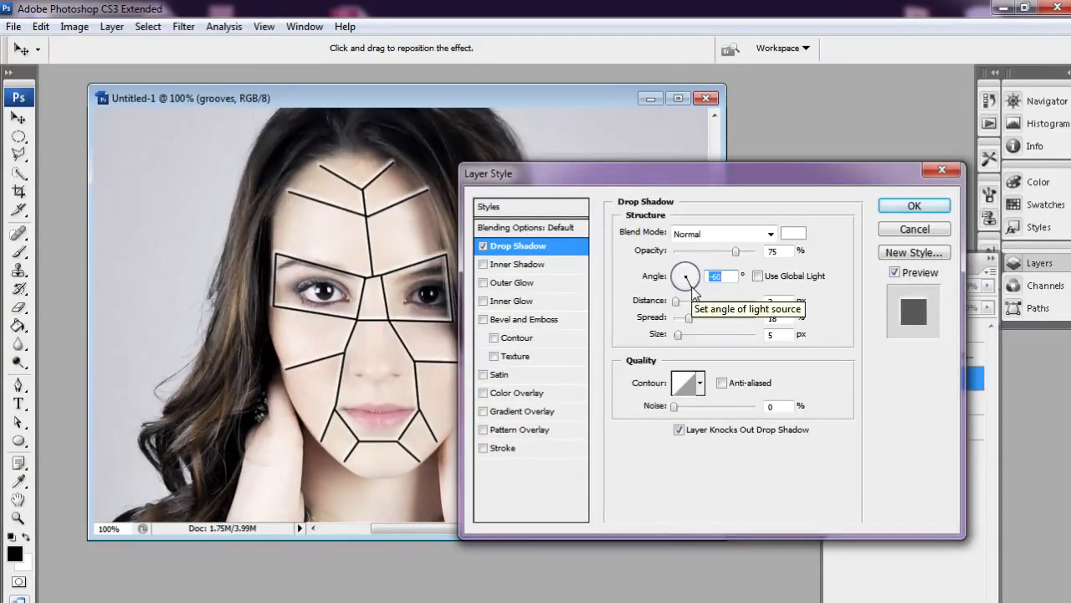
Set the drop shadow's spread to 6% and opacity to 91%, and apply the layer style.
left_click_drag(689, 318, 680, 319)
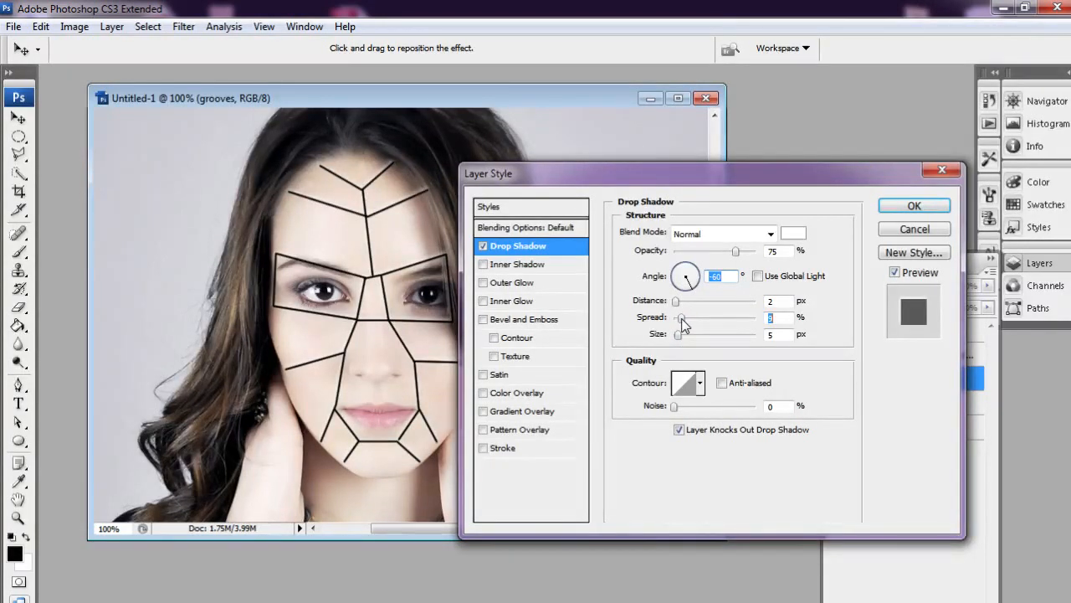
left_click_drag(682, 319, 679, 319)
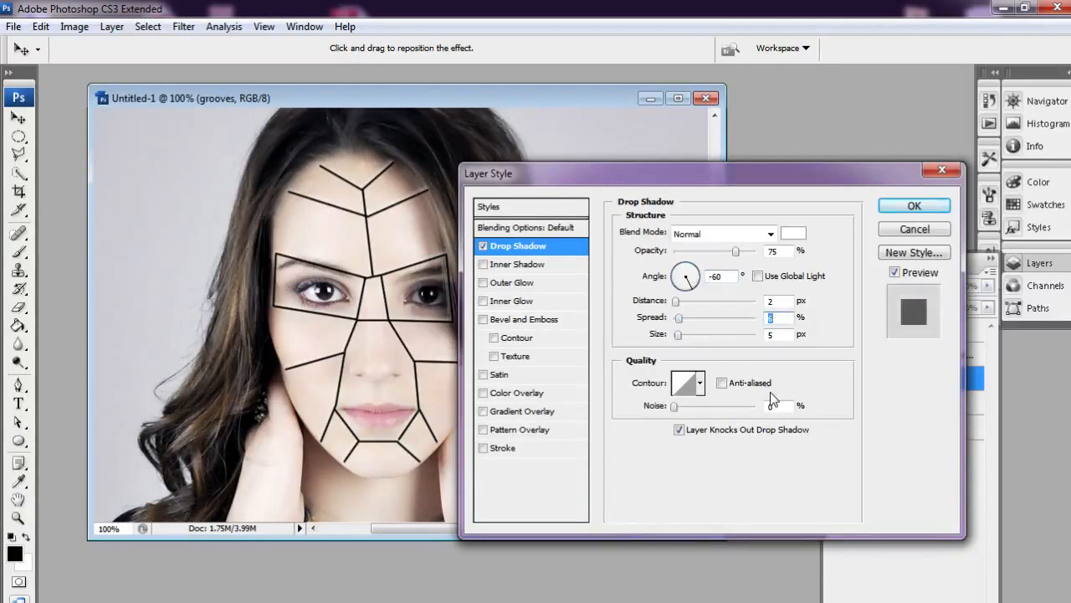
left_click_drag(736, 252, 749, 253)
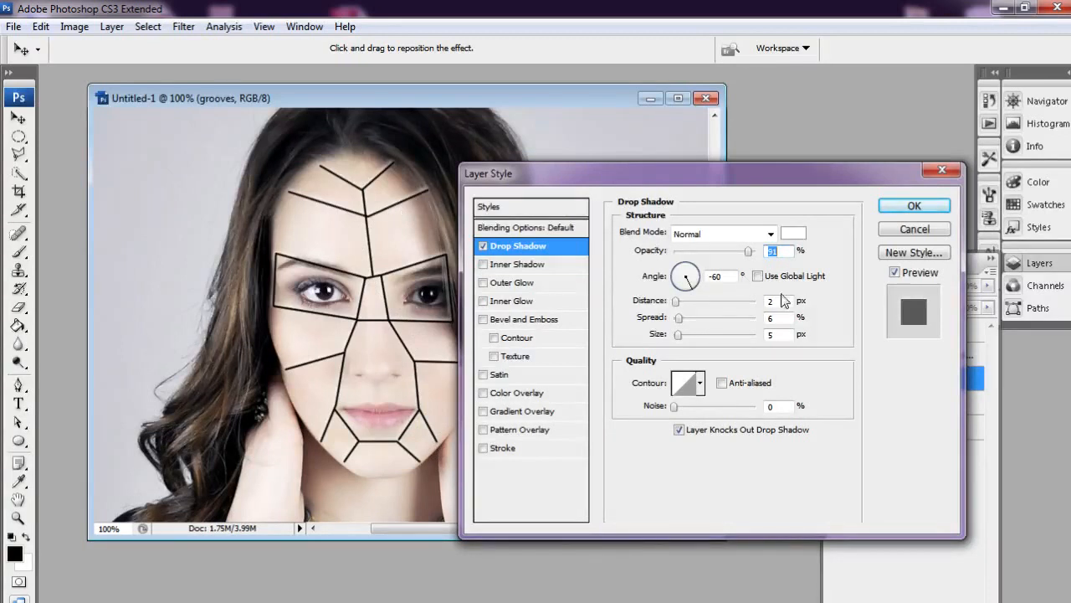
left_click(913, 206)
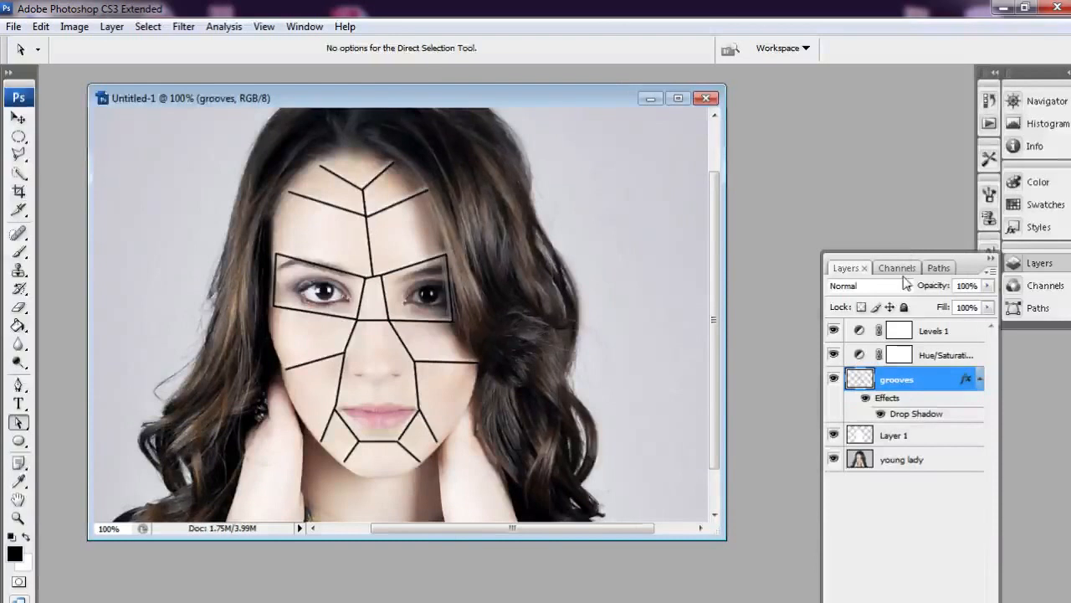
Set the grooves layer's blend mode to Soft Light.
left_click(910, 287)
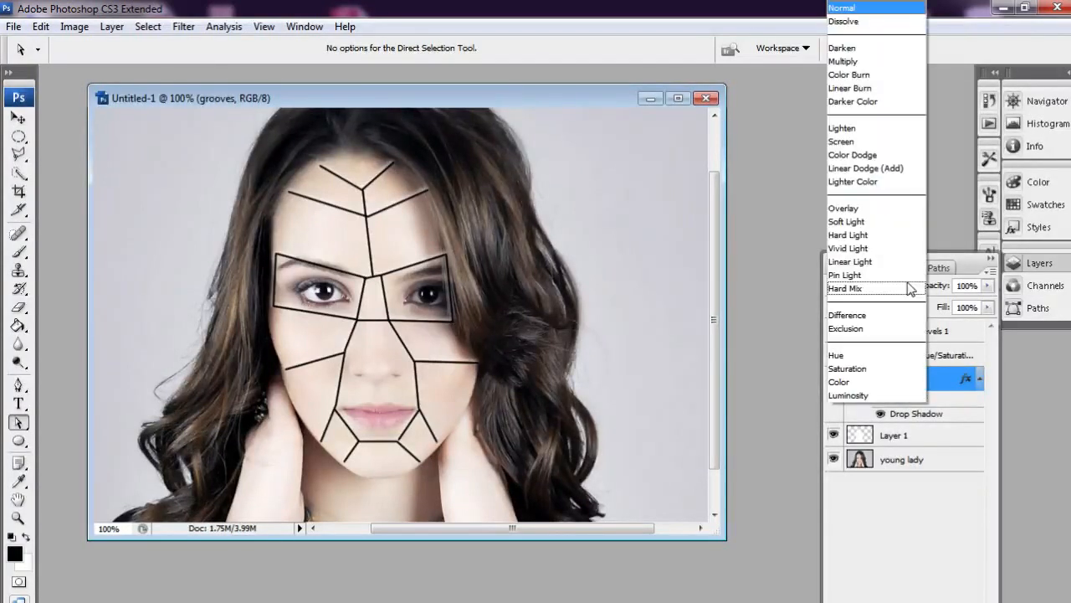
left_click(888, 222)
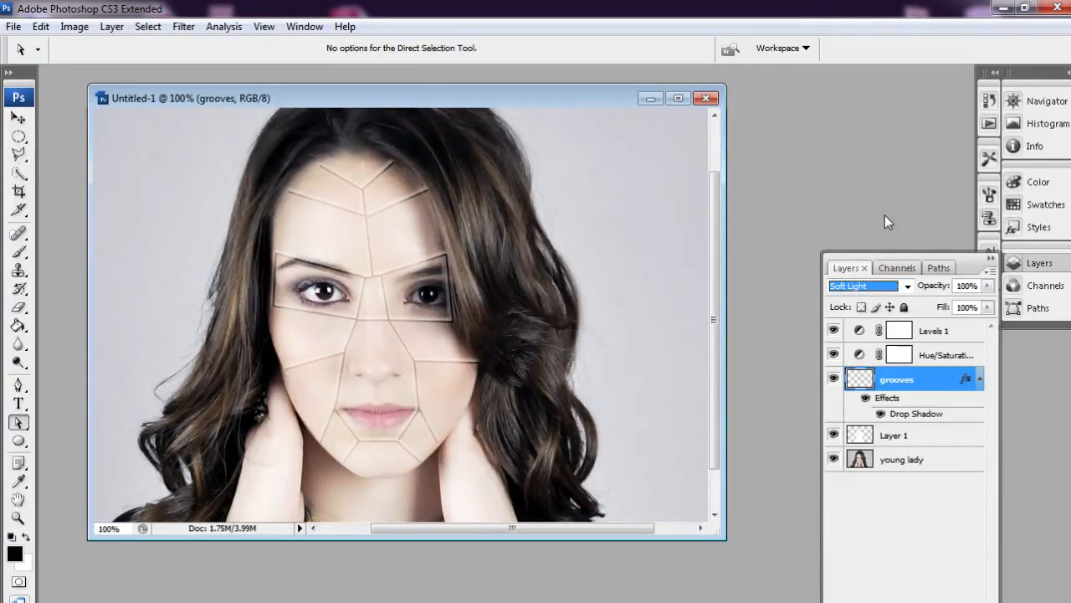
Add a layer mask to the grooves layer and enlarge the hard Brush tip to 15 px.
left_click(17, 518)
left_click(336, 322)
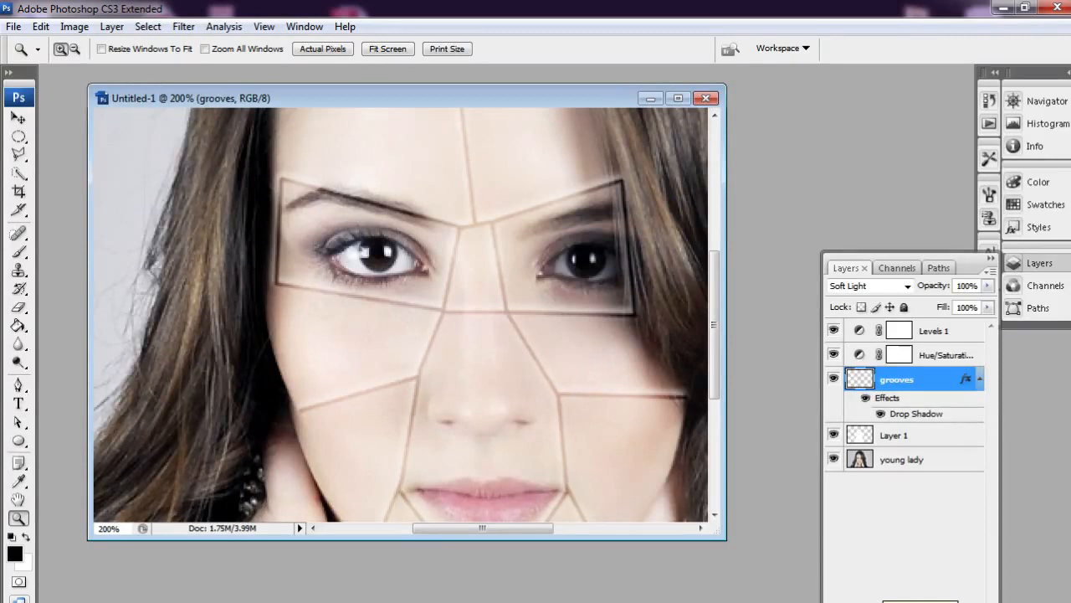
left_click(889, 601)
left_click_drag(462, 527, 502, 530)
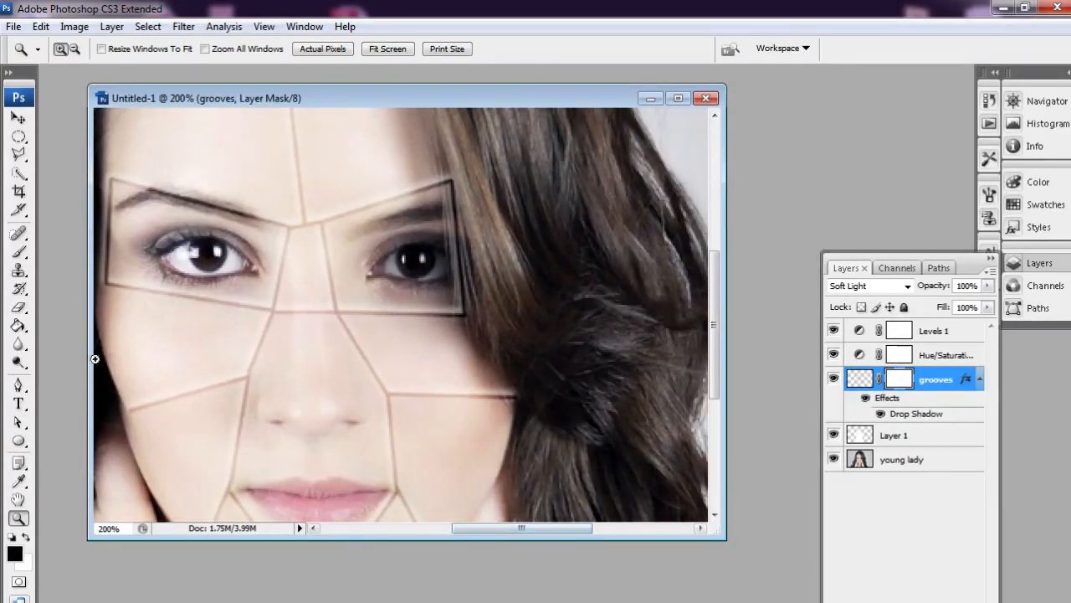
left_click(19, 251)
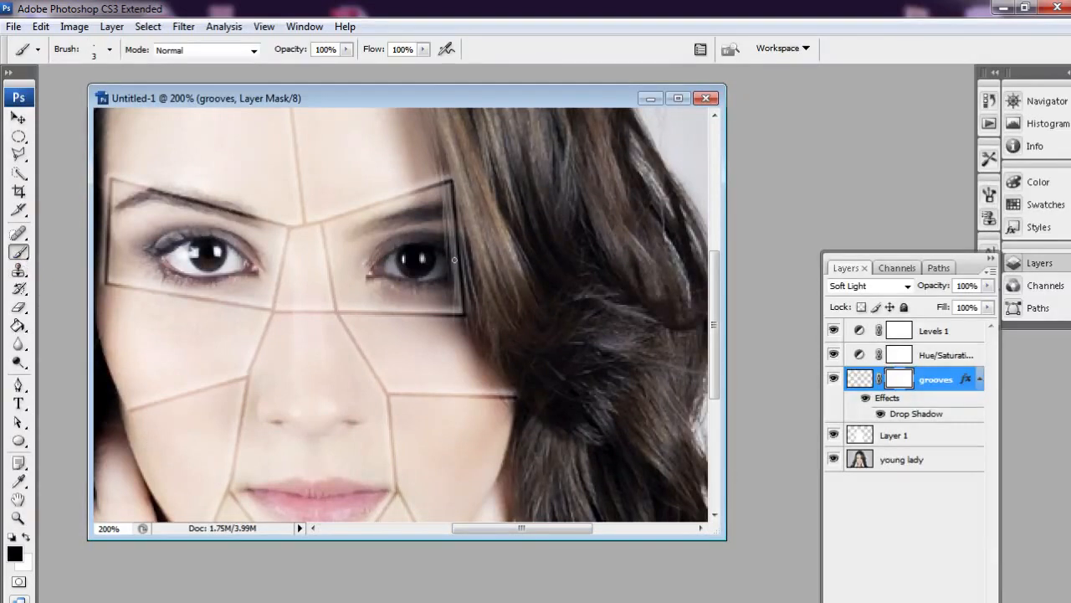
key("bracketright")
key("bracketright")
key("bracketright")
key("bracketright")
key("bracketright")
key("bracketright")
key("bracketright")
Paint black on the grooves layer mask to hide the vertical grooves at the outer edges of both eyes.
left_click_drag(455, 214, 464, 294)
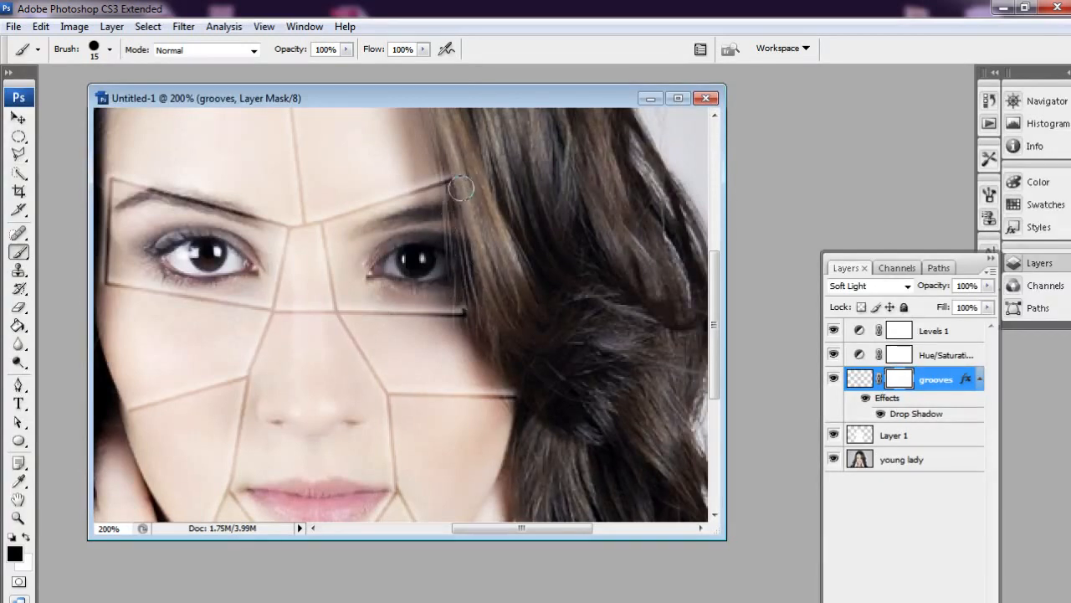
mouse_move(474, 184)
left_mouse_down()
mouse_move(486, 206)
mouse_move(470, 300)
left_mouse_up()
left_click_drag(550, 527, 504, 527)
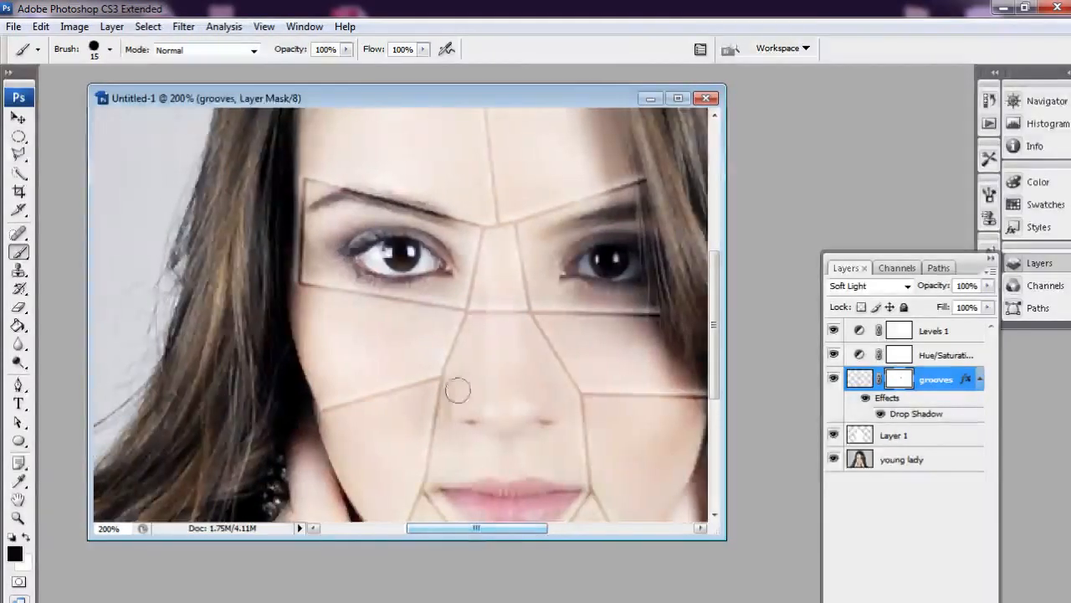
mouse_move(330, 271)
left_mouse_down()
mouse_move(307, 270)
mouse_move(296, 253)
mouse_move(299, 195)
left_mouse_up()
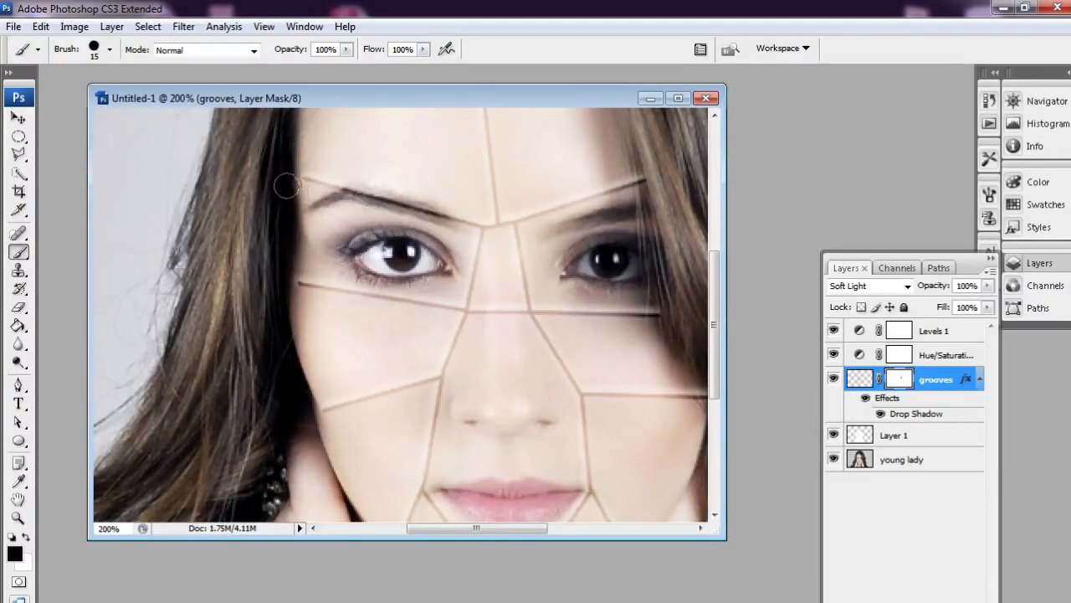
Lower the grooves layer's opacity to 76%.
mouse_move(716, 361)
left_mouse_down()
mouse_move(725, 277)
mouse_move(743, 426)
left_mouse_up()
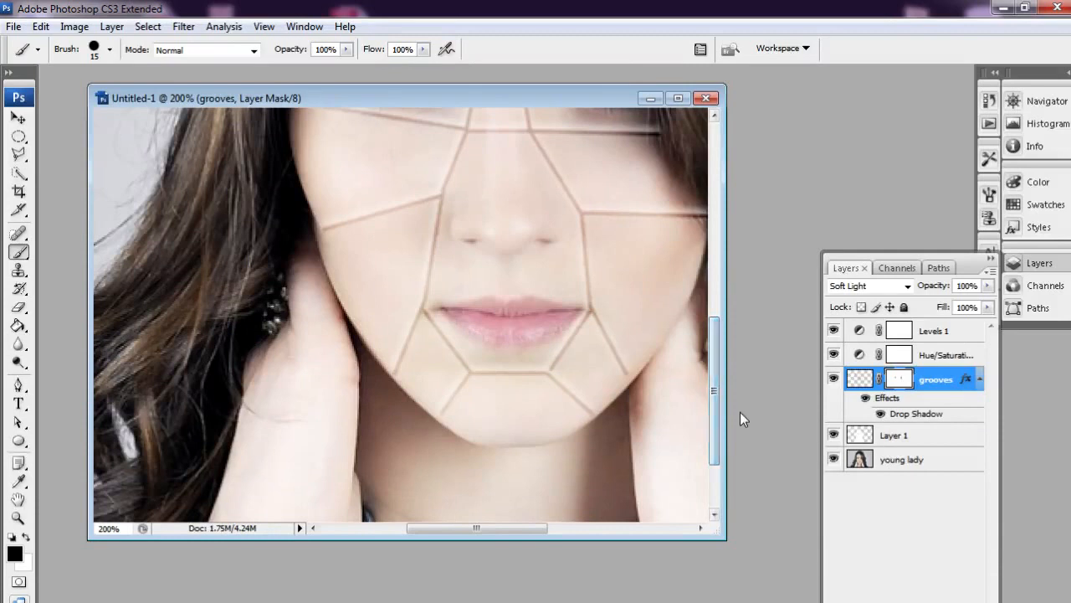
scroll(618, 343, "down", 1)
scroll(617, 343, "down", 1)
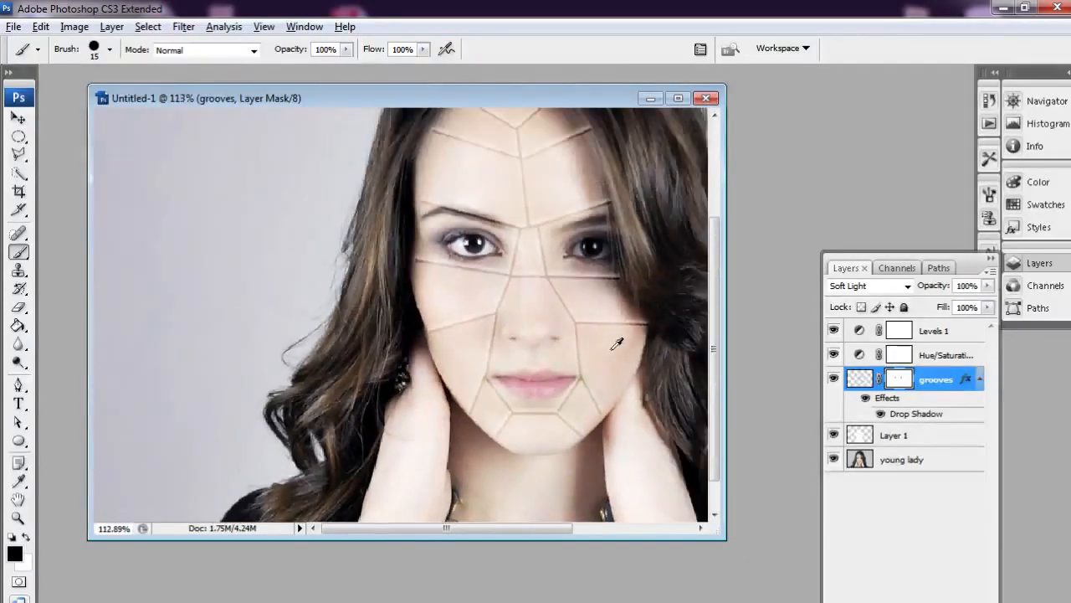
left_click_drag(503, 530, 558, 534)
left_click(987, 285)
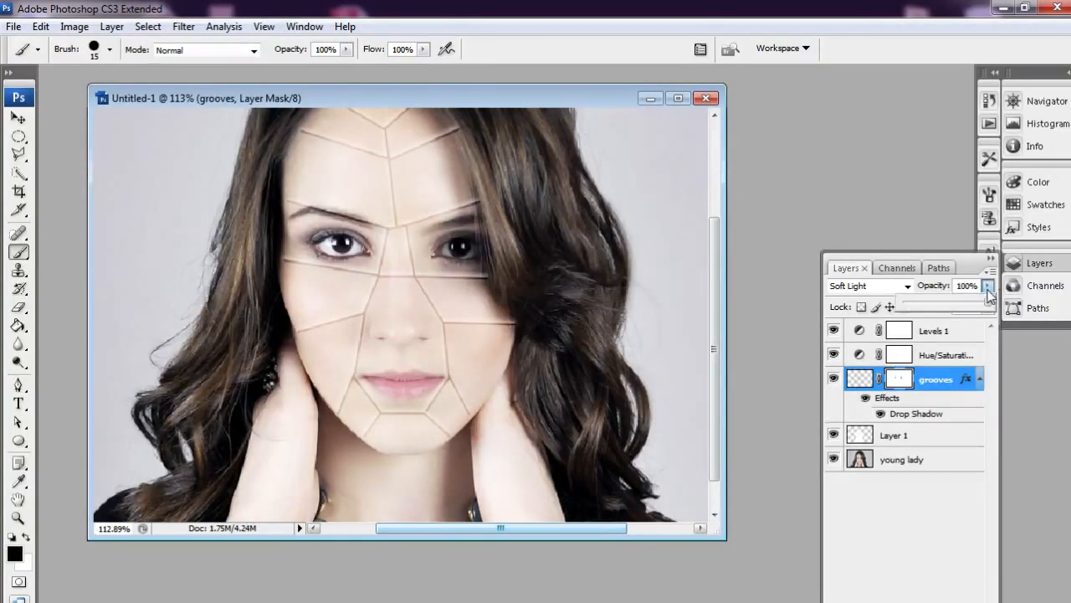
left_click_drag(986, 306, 970, 306)
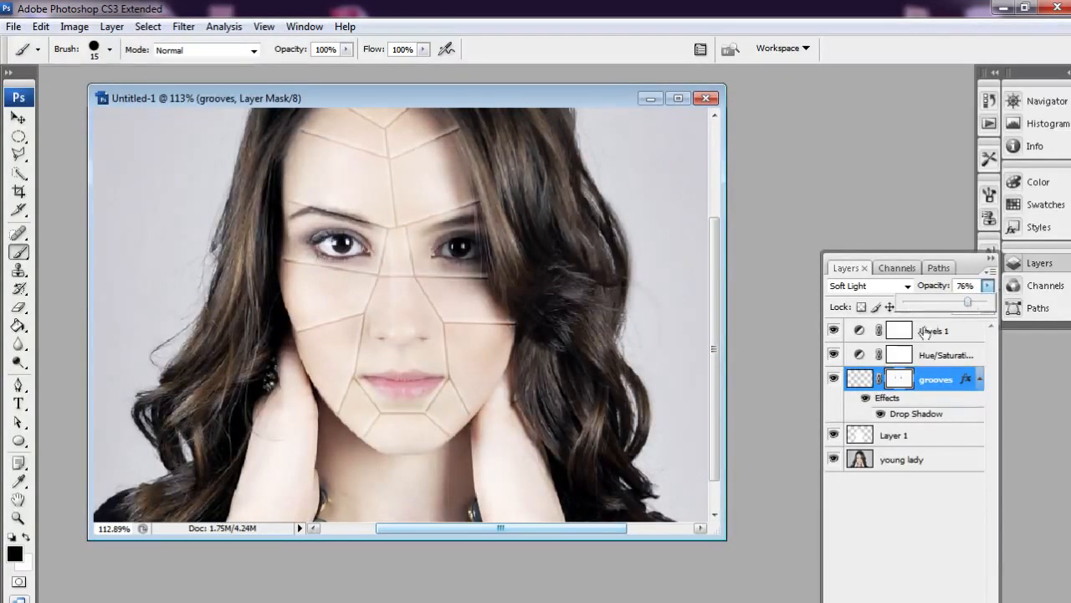
left_click(900, 380)
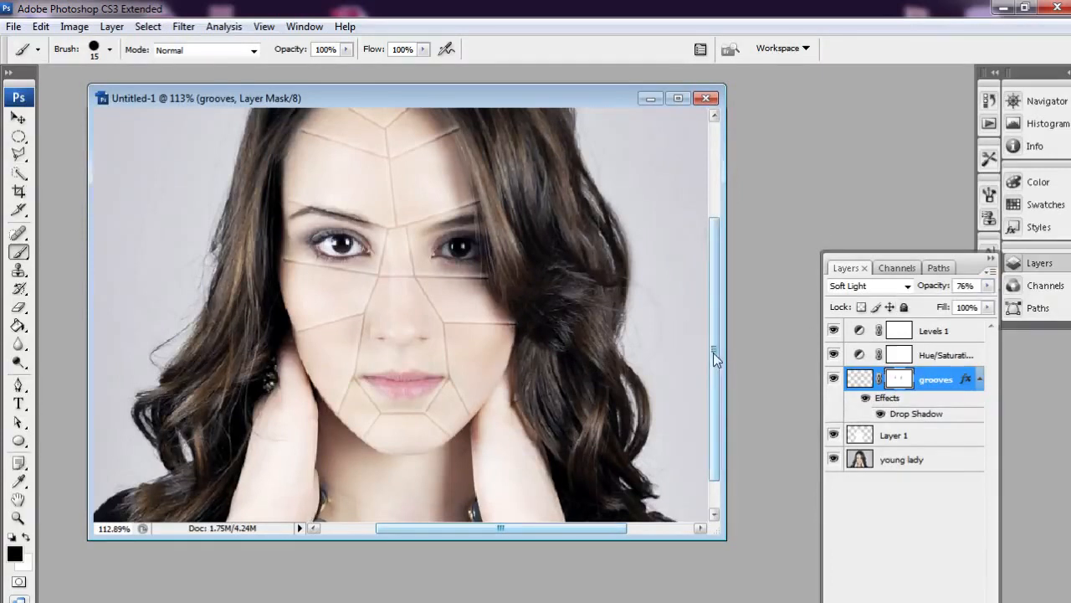
Create a new layer above the grooves layer and name it "left plate".
left_click_drag(713, 352, 716, 326)
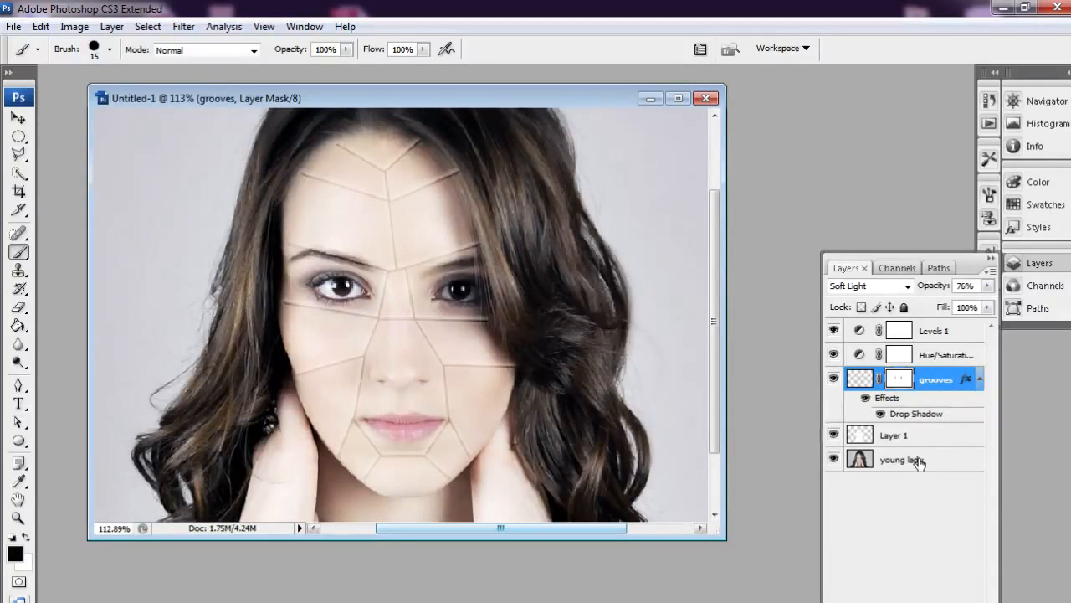
key("ctrl+shift+alt+n")
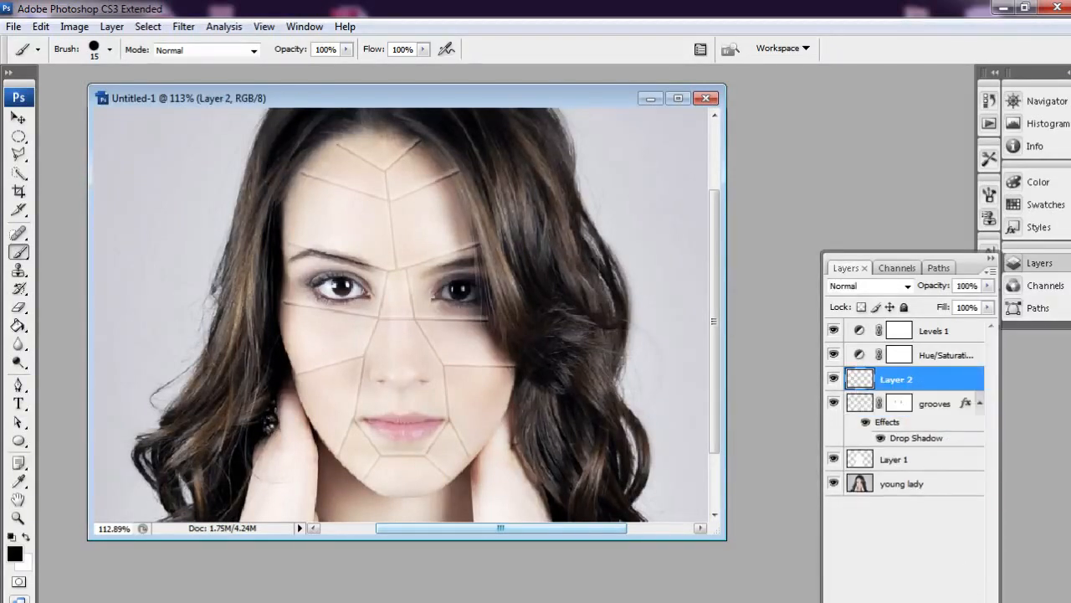
double_click(897, 380)
type("left plate")
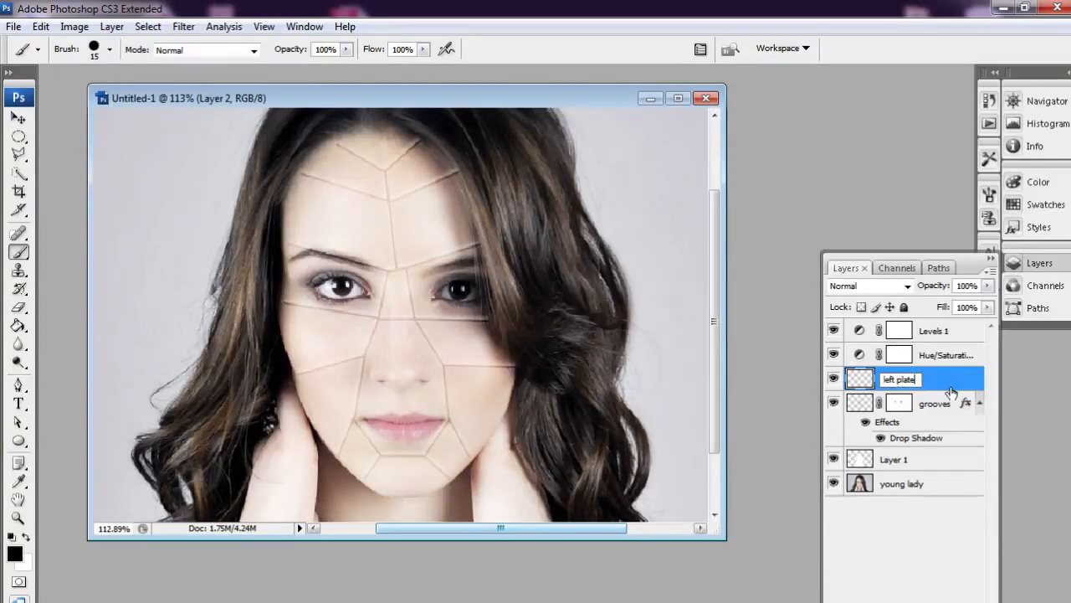
key("Return")
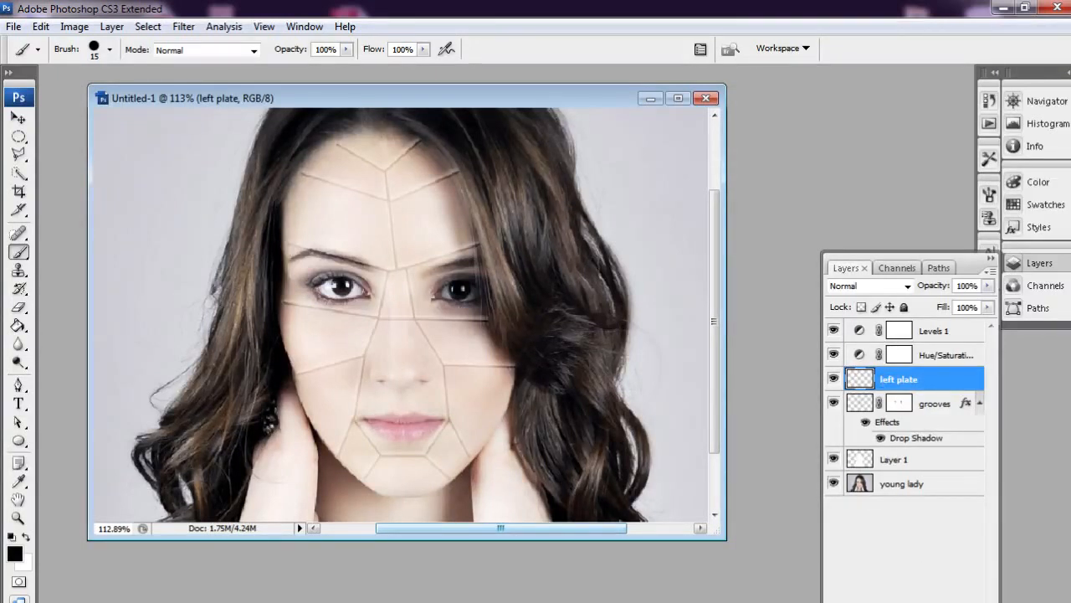
Create a layer group named "left cheek", put the left plate layer inside it, and collapse the grooves layer's effects list.
double_click(908, 378)
type("left")
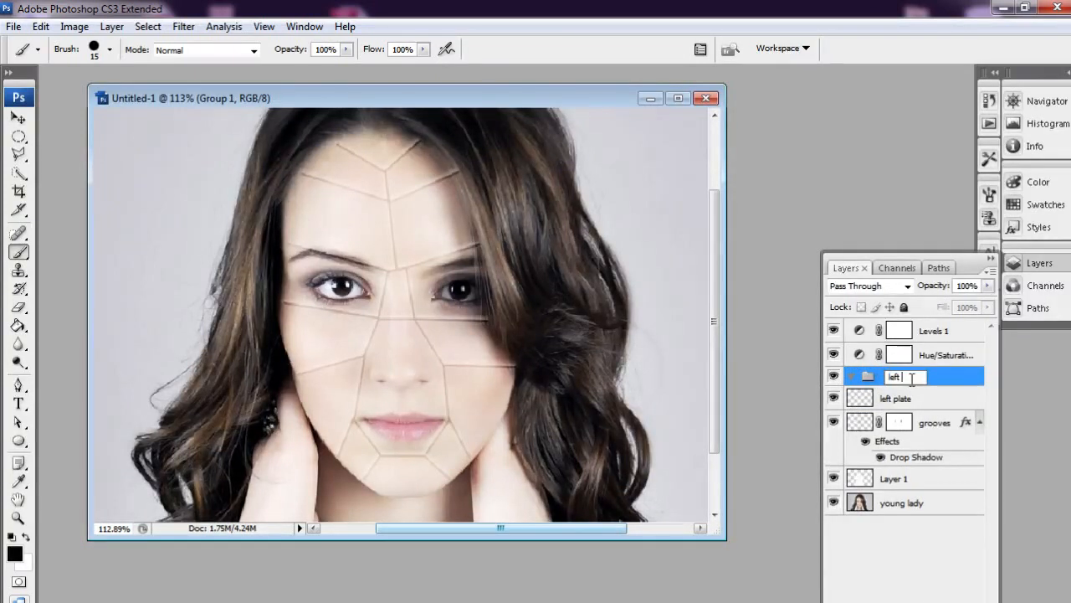
type(" cheek")
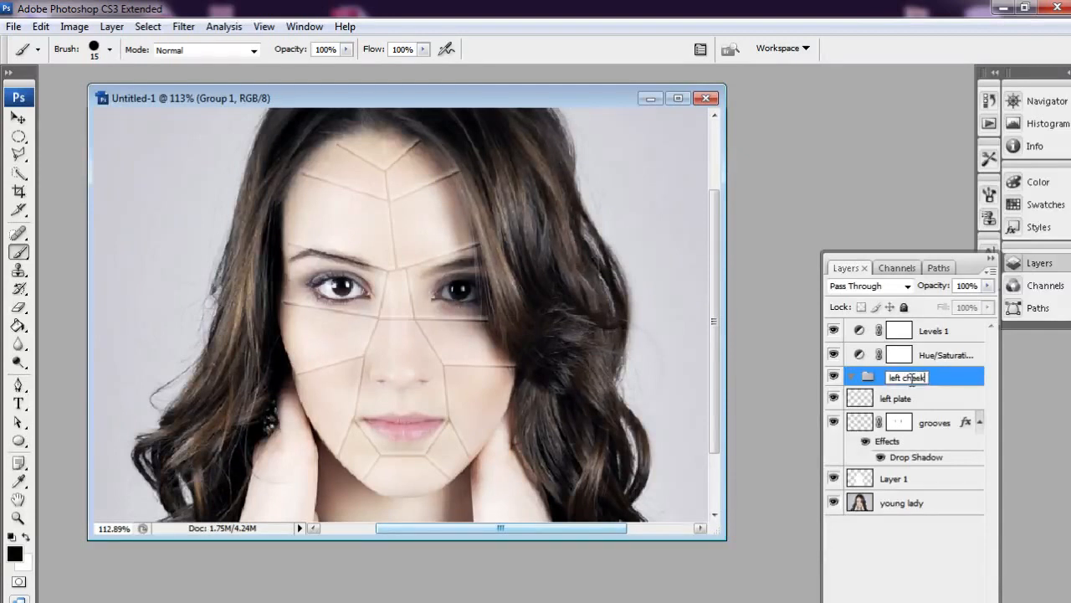
mouse_move(911, 391)
left_mouse_down()
mouse_move(919, 399)
mouse_move(919, 385)
left_mouse_up()
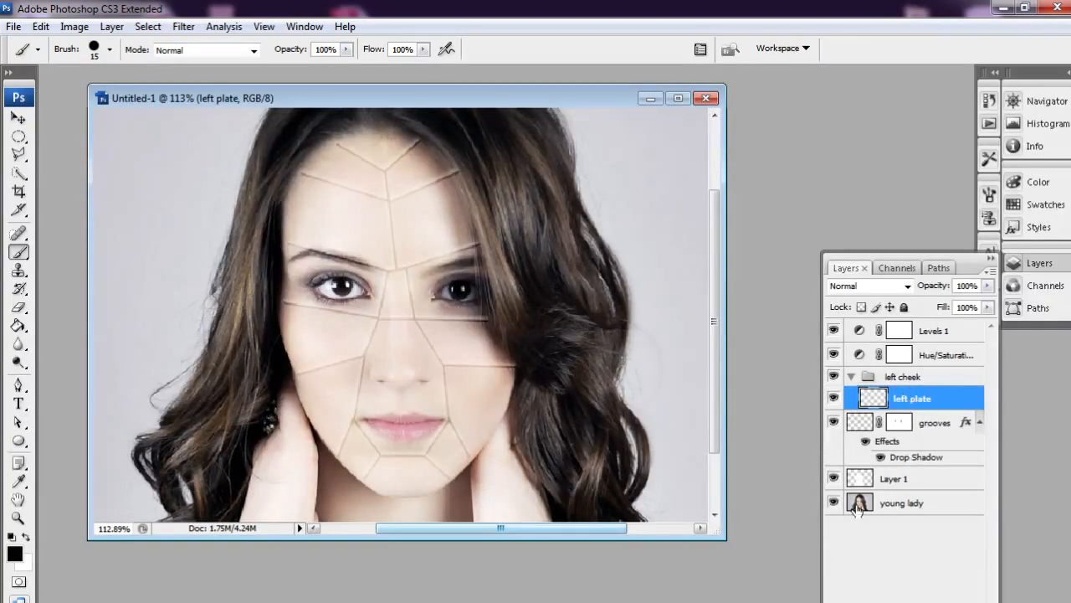
left_click(980, 422)
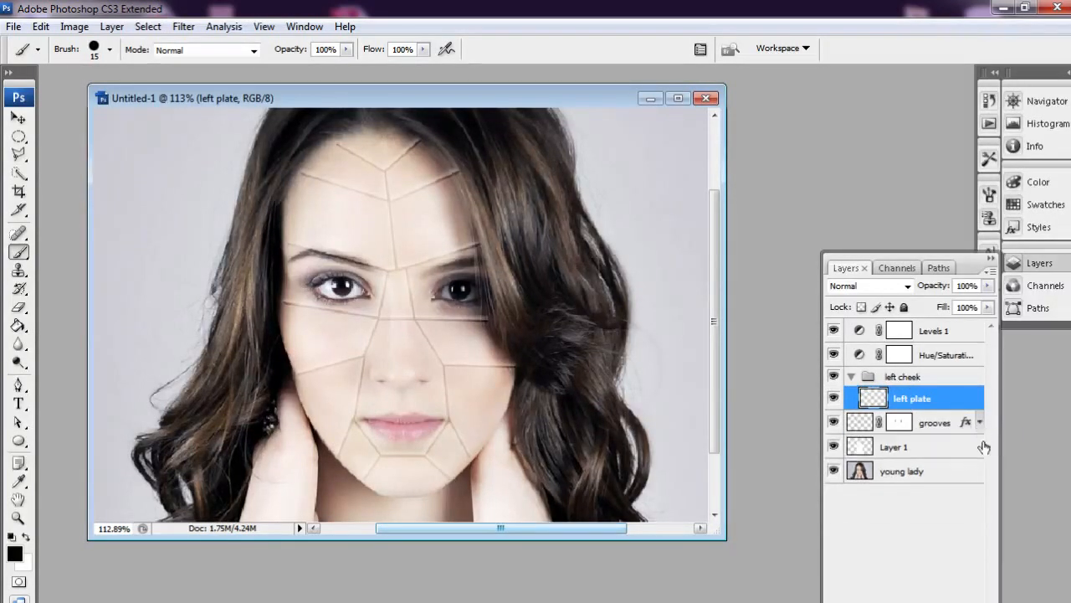
Outline the left cheek panel below the eye with a polygonal selection that follows the grooves and the outer face edge.
left_click(18, 517)
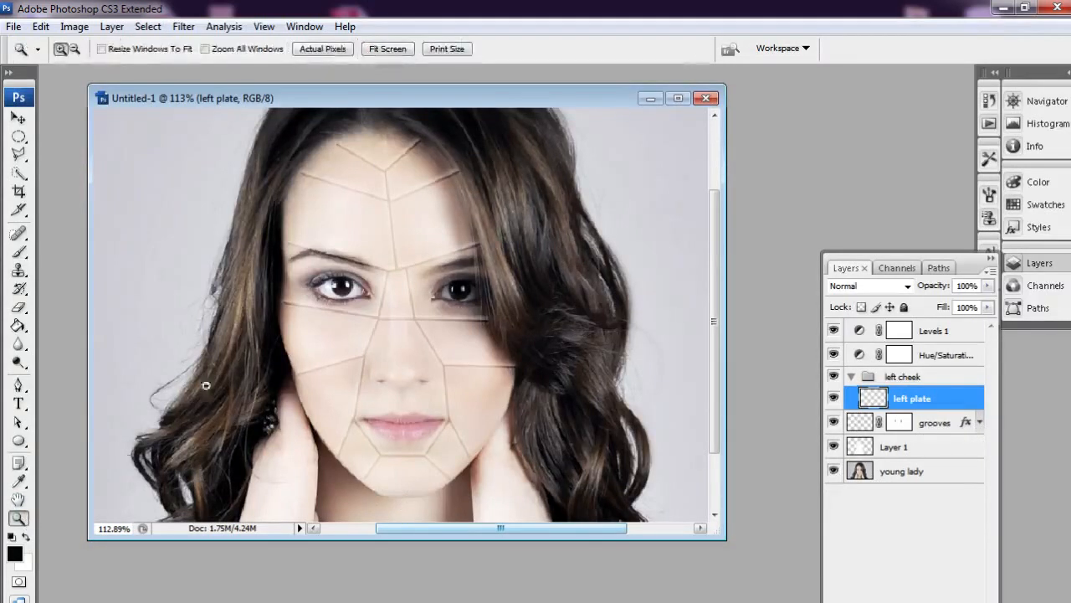
left_click(223, 371)
left_click_drag(478, 529, 515, 529)
left_click_drag(714, 414, 714, 389)
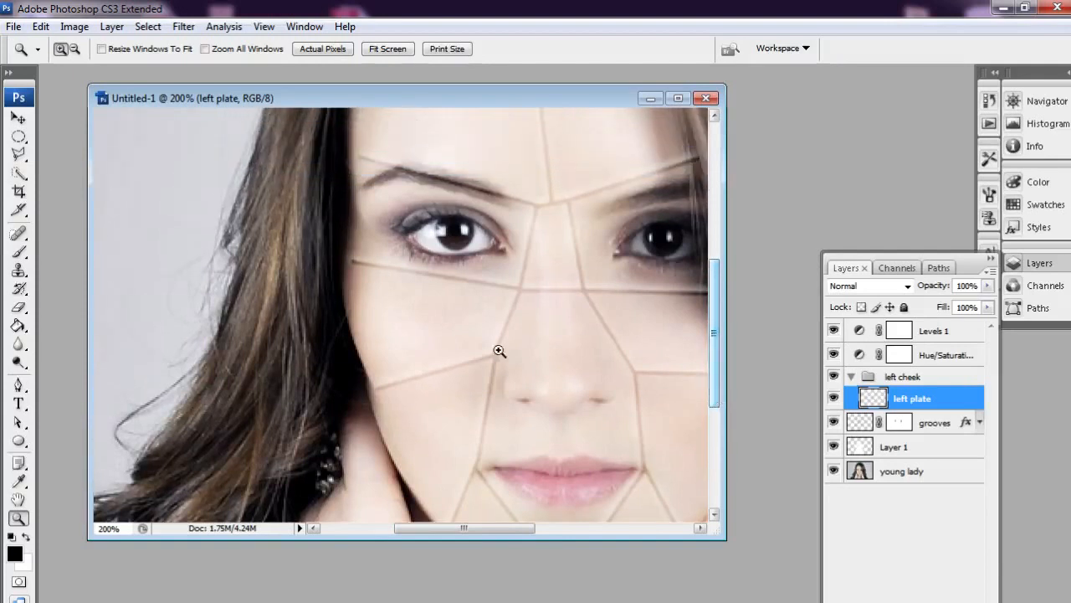
left_click(19, 163)
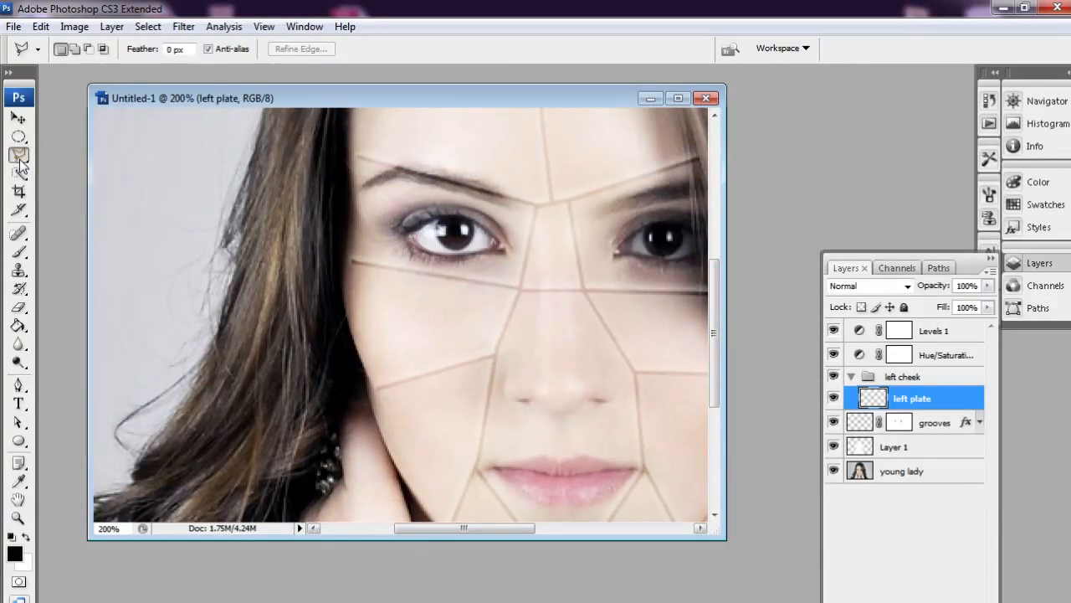
left_click(868, 474)
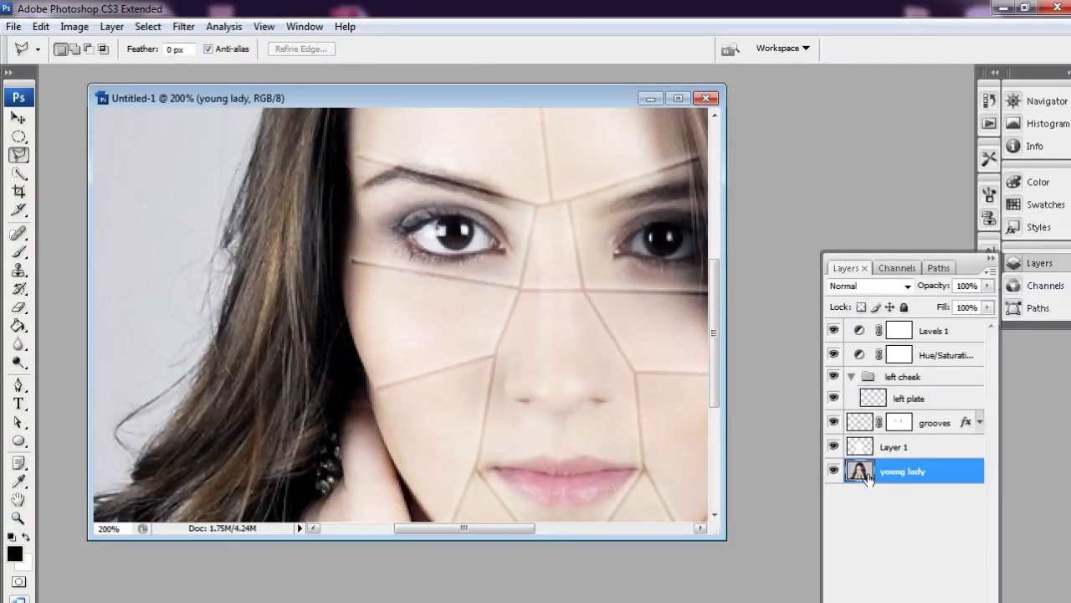
left_click(347, 260)
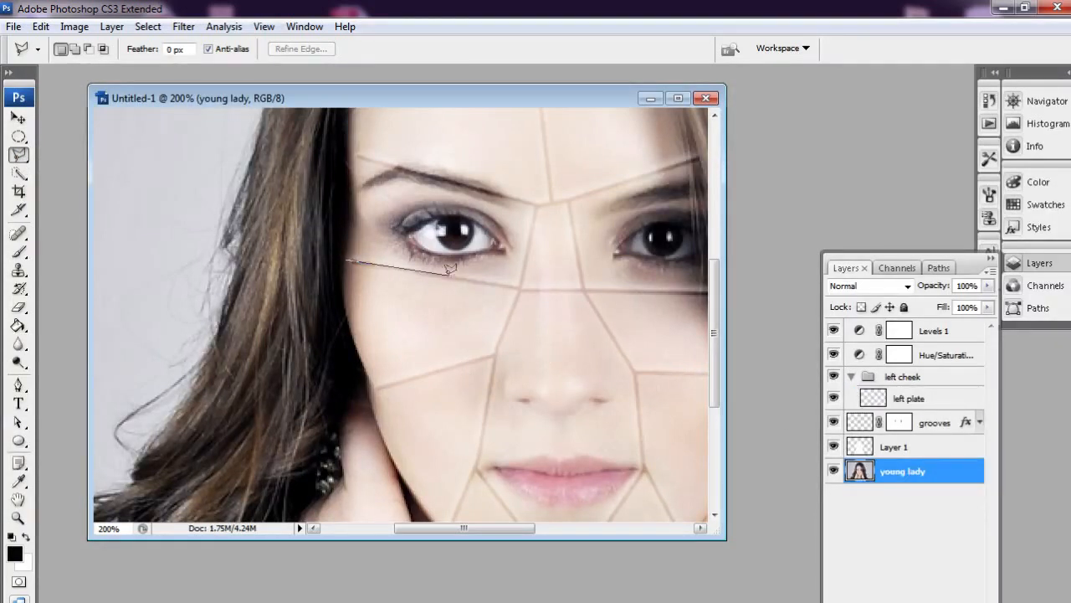
left_click(518, 287)
left_click(495, 359)
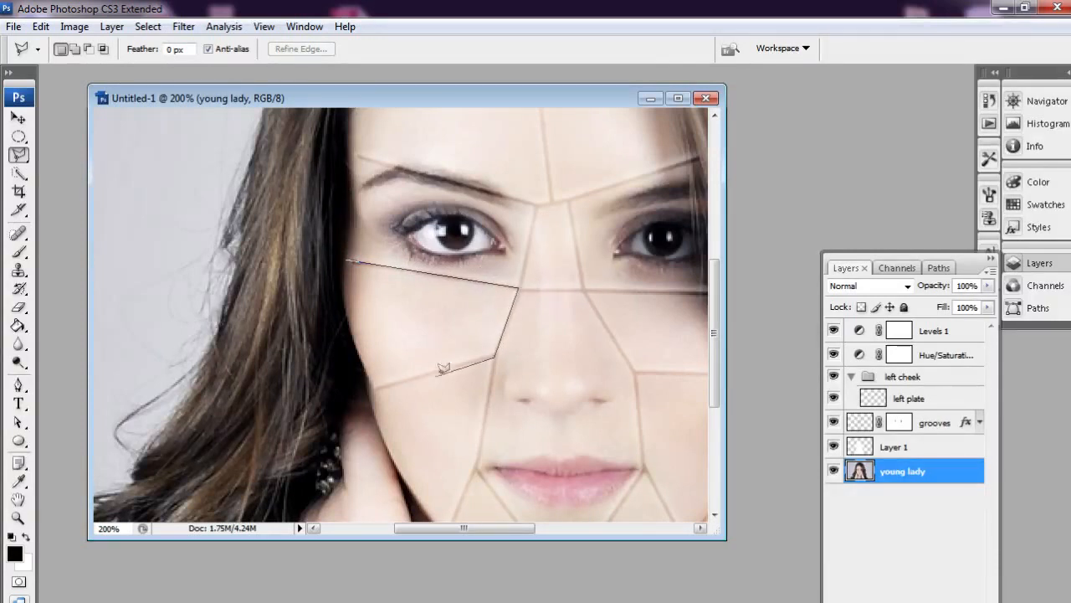
left_click(369, 386)
left_click(350, 256)
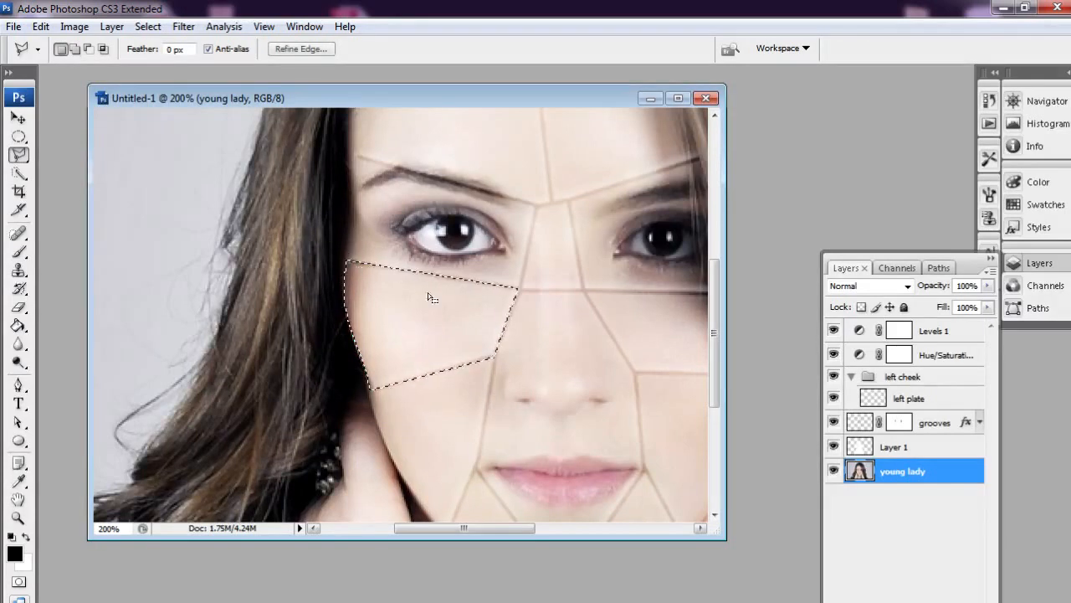
Fill the cheek selection with the black foreground colour at 100% opacity on the left plate layer.
left_click(911, 400)
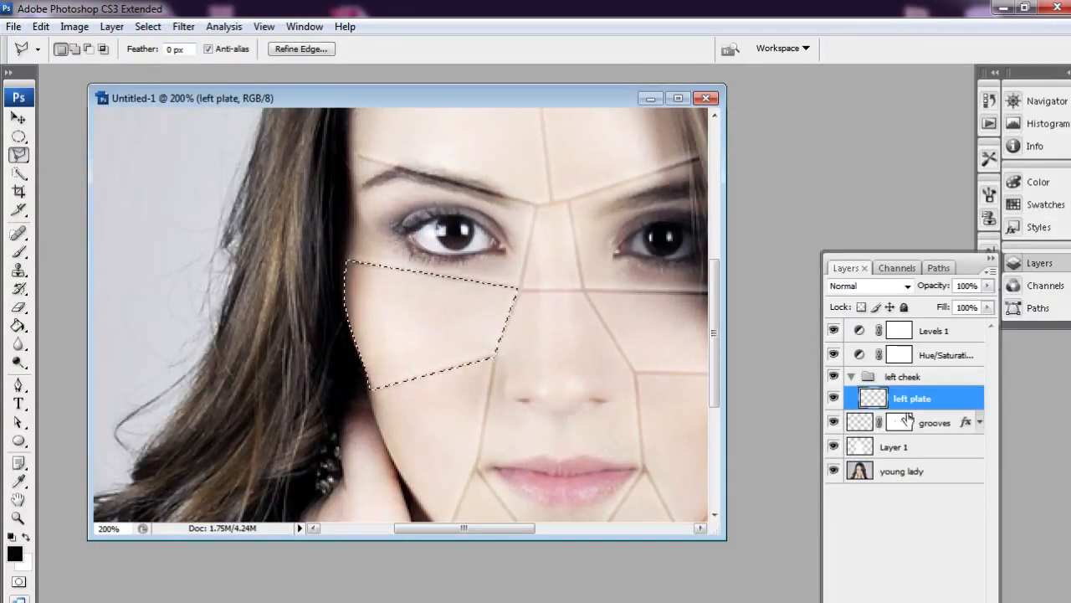
left_click_drag(18, 138, 42, 149)
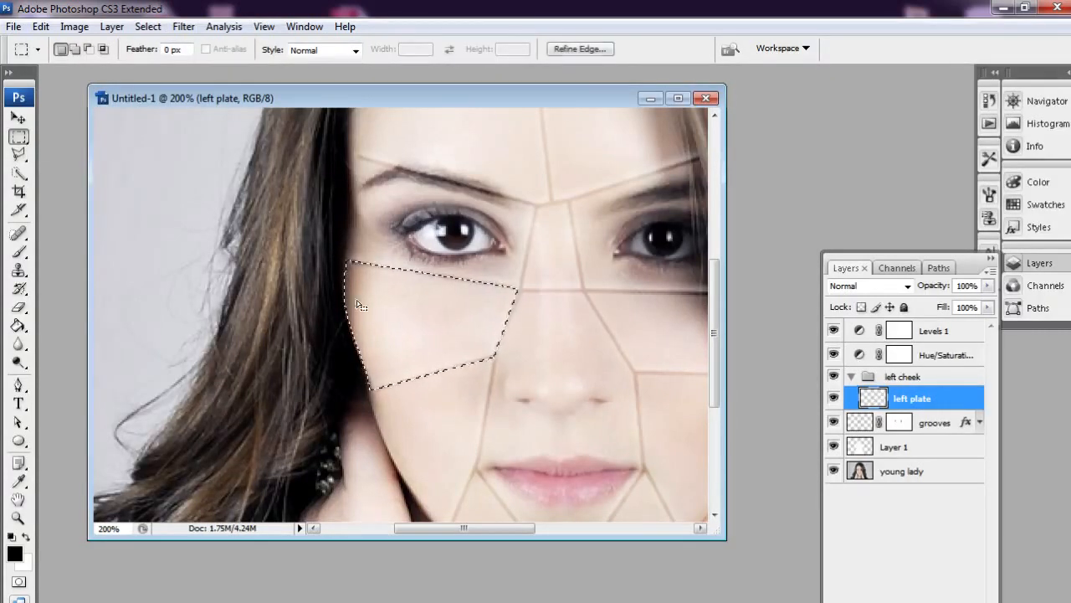
right_click(418, 308)
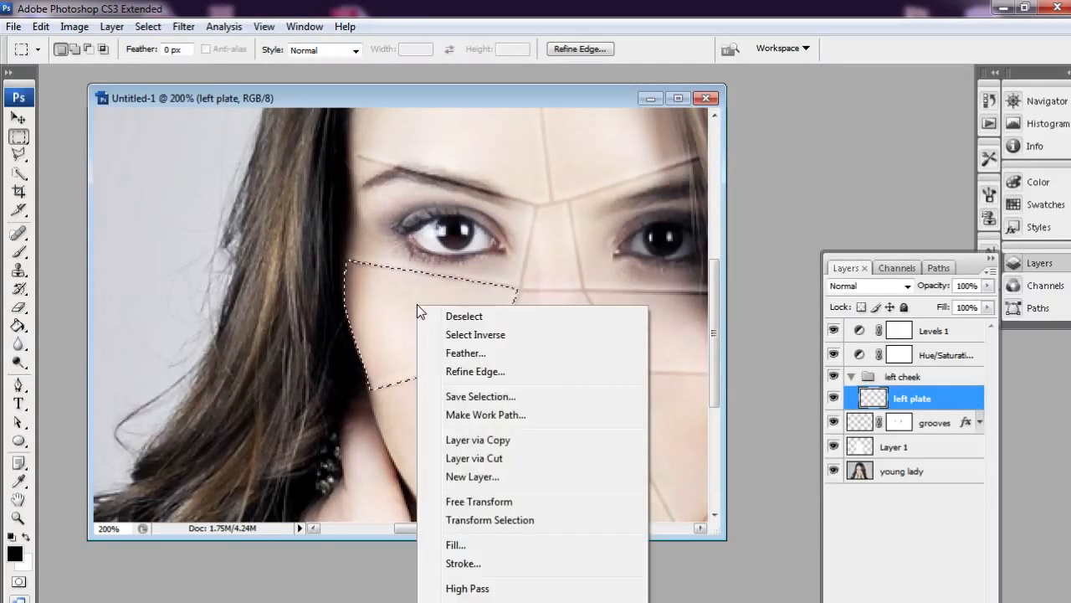
left_click(472, 544)
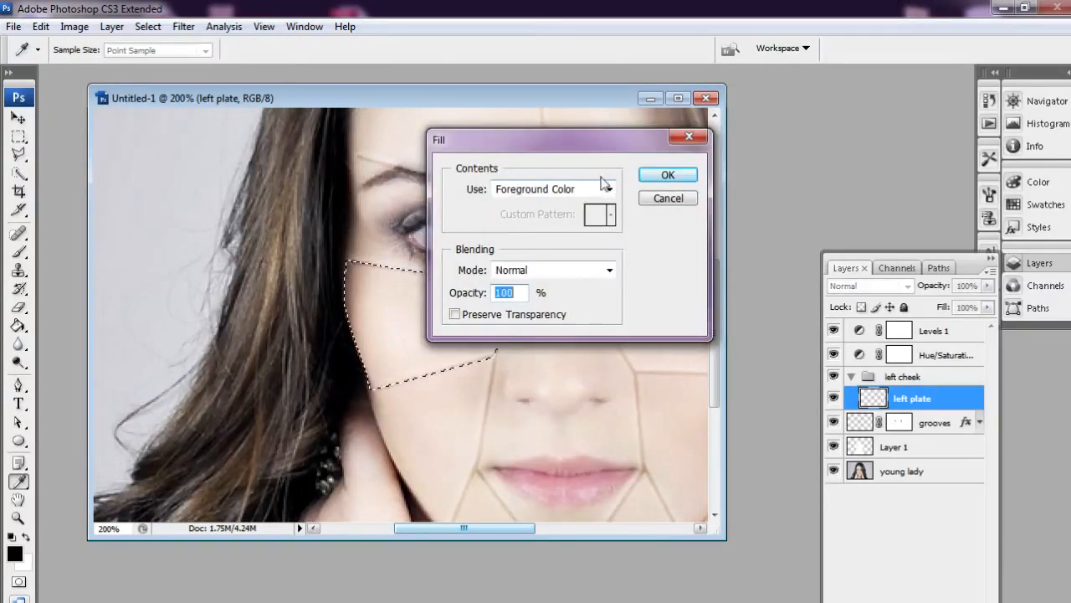
left_click(668, 175)
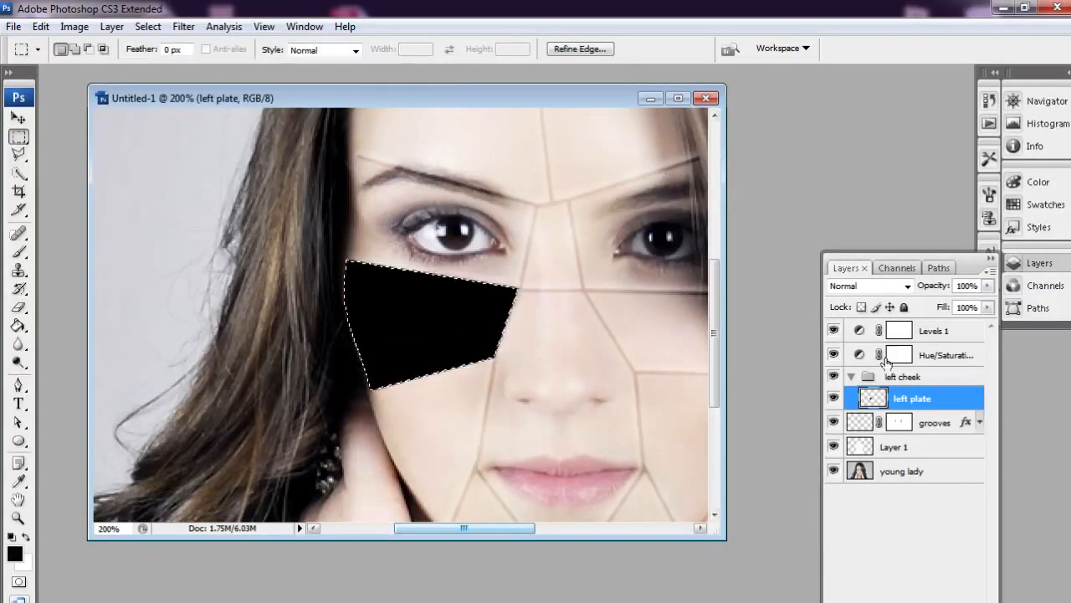
Copy the selected cheek from the young lady layer to a new layer and place it above left plate in the left cheek group.
left_click(912, 474)
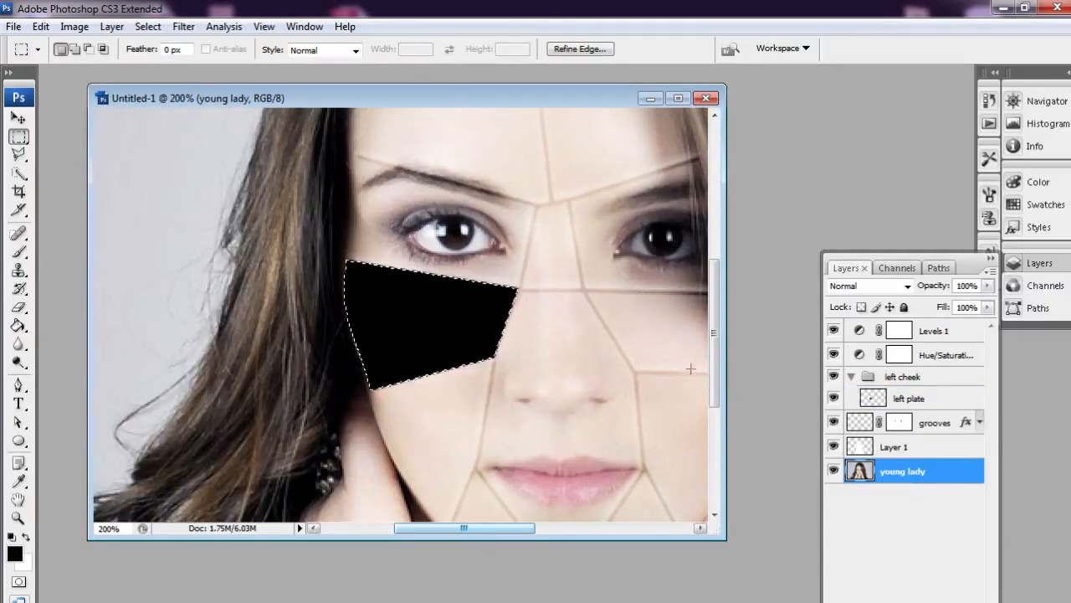
right_click(444, 316)
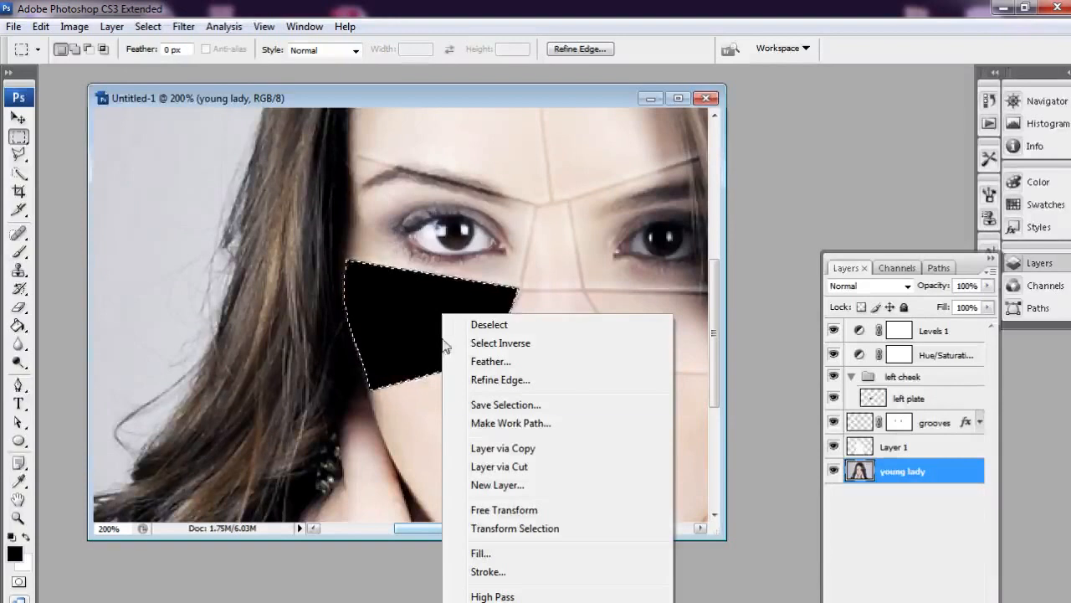
left_click(486, 447)
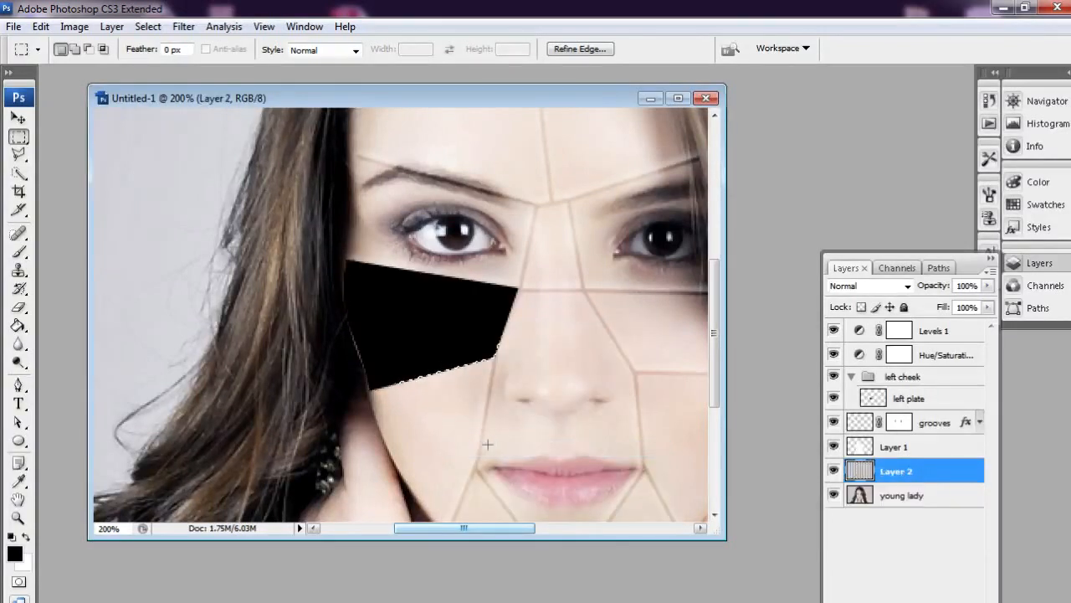
left_click_drag(911, 475, 921, 395)
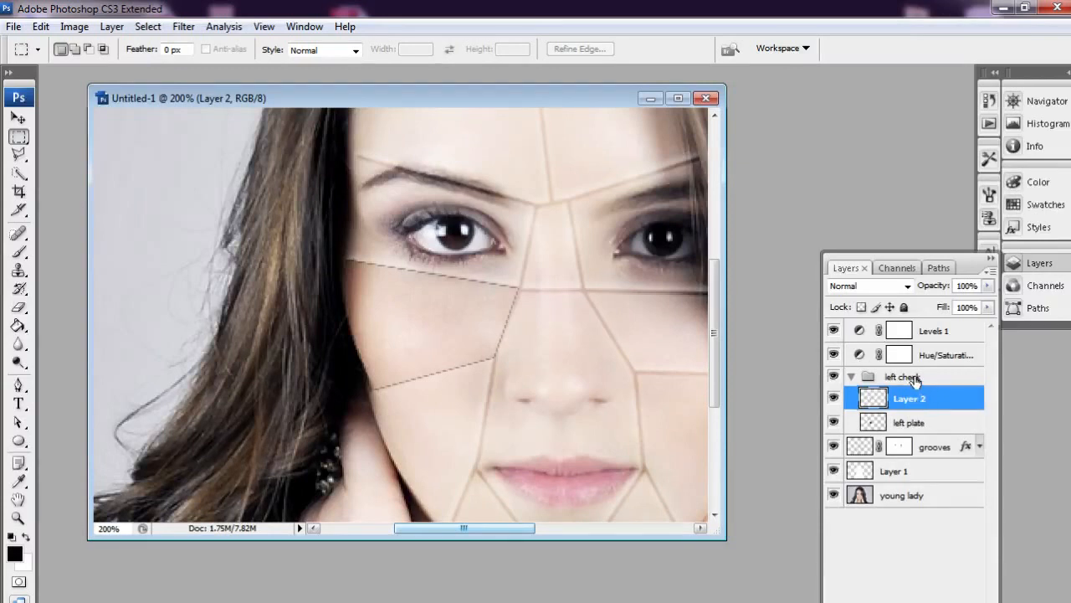
Move the left cheek group below Layer 1, directly above the young lady layer.
left_click(914, 380)
left_click_drag(904, 381, 925, 473)
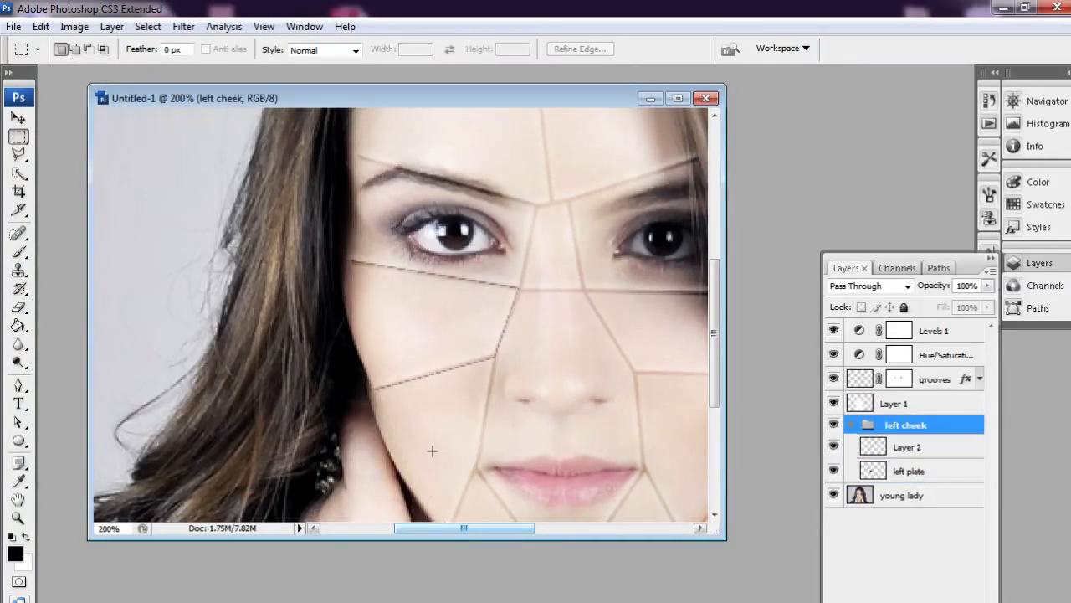
scroll(433, 419, "down", 1)
key("alt")
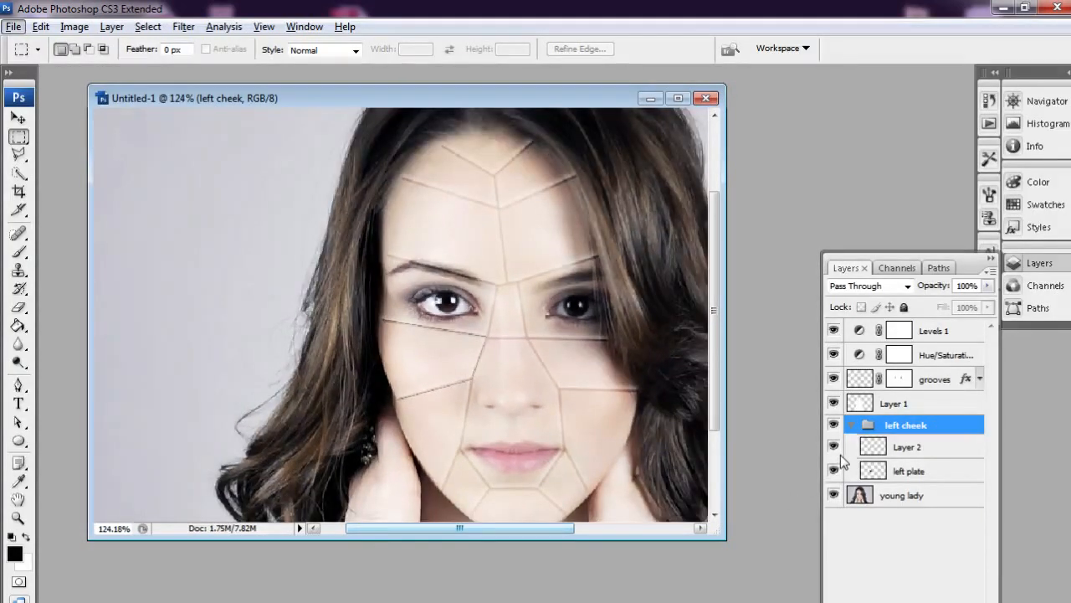
Hide the grooves layer to examine the cheek plate's edges up close, and show it again.
left_click(833, 379)
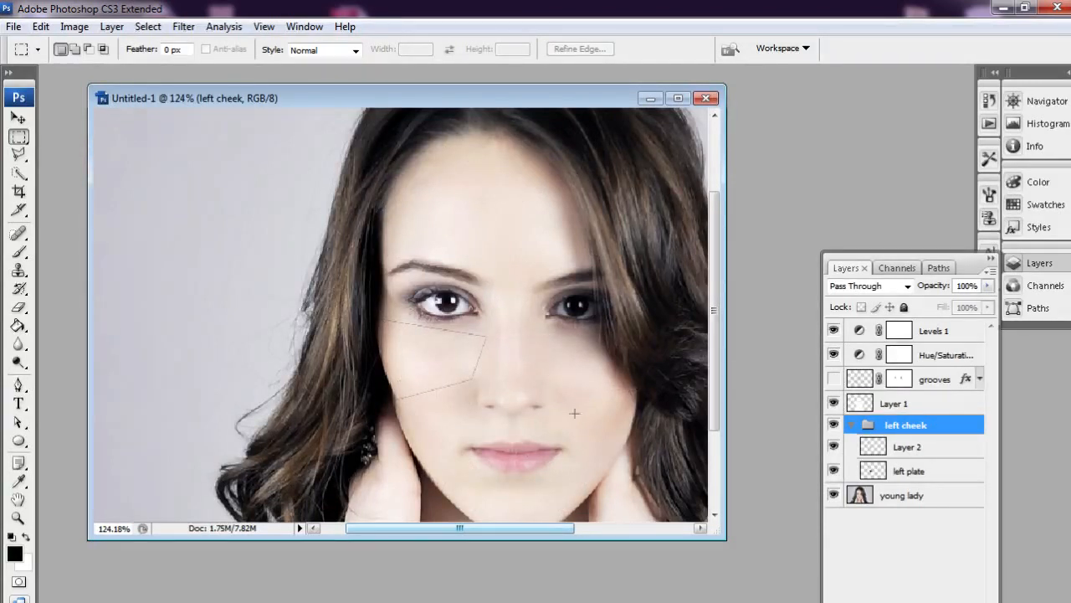
mouse_move(713, 340)
left_mouse_down()
mouse_move(719, 374)
mouse_move(719, 336)
left_mouse_up()
left_click_drag(514, 528, 538, 527)
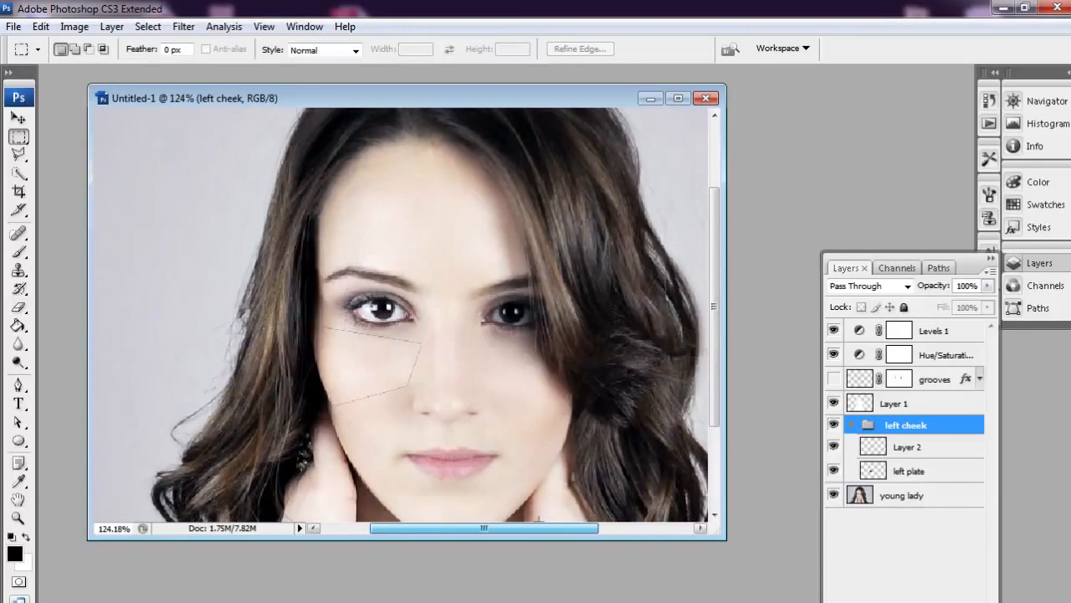
left_click(17, 518)
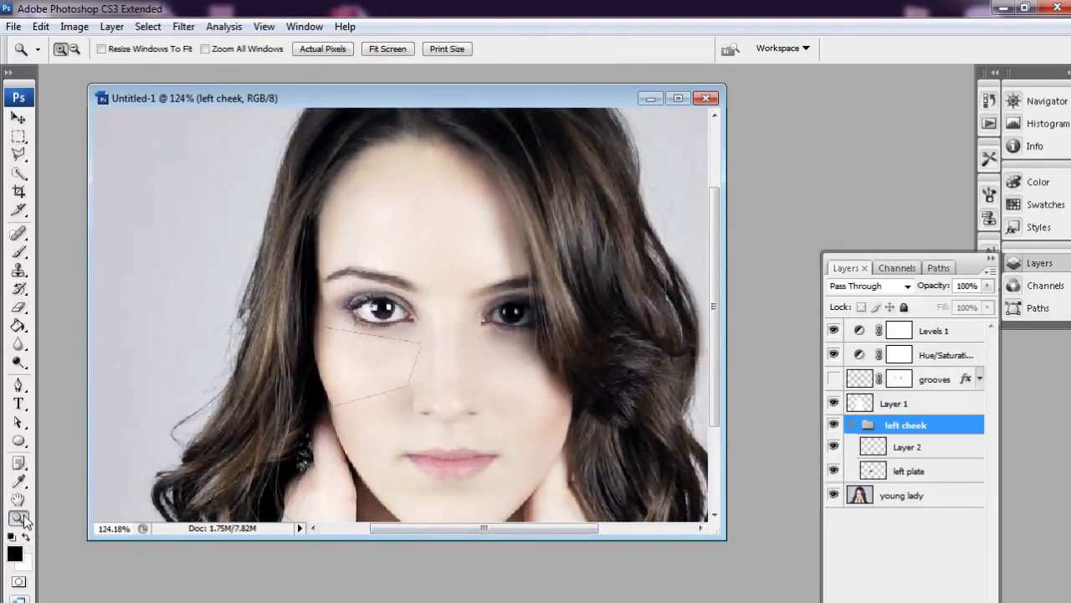
left_click(366, 375)
left_click(443, 283)
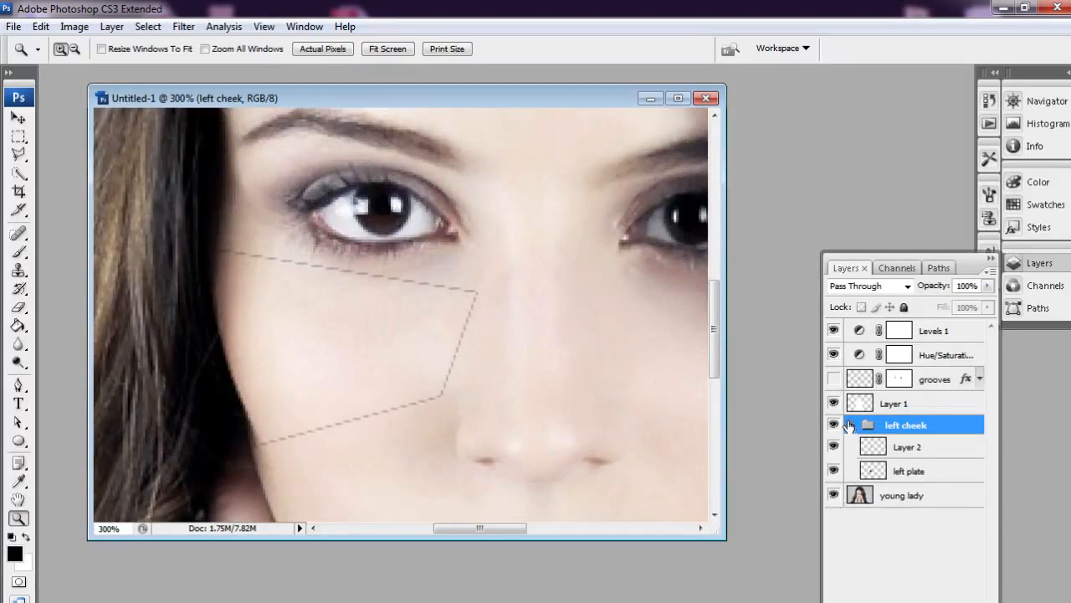
left_click(833, 378)
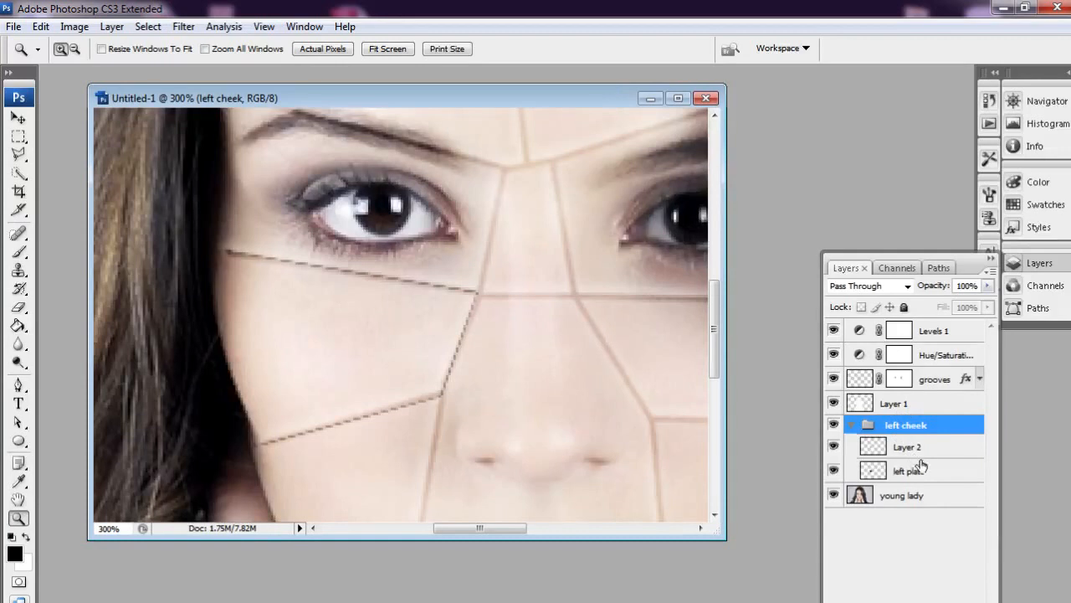
Rename the copied cheek layer as "left face plate" and the black-filled left plate layer as "left fill".
left_click(921, 454)
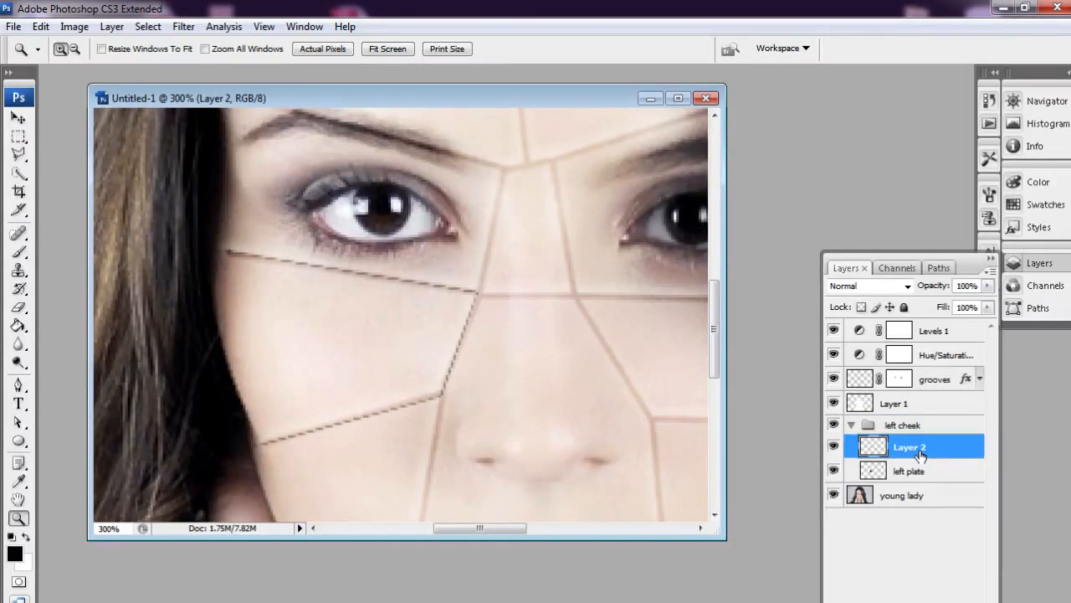
double_click(917, 450)
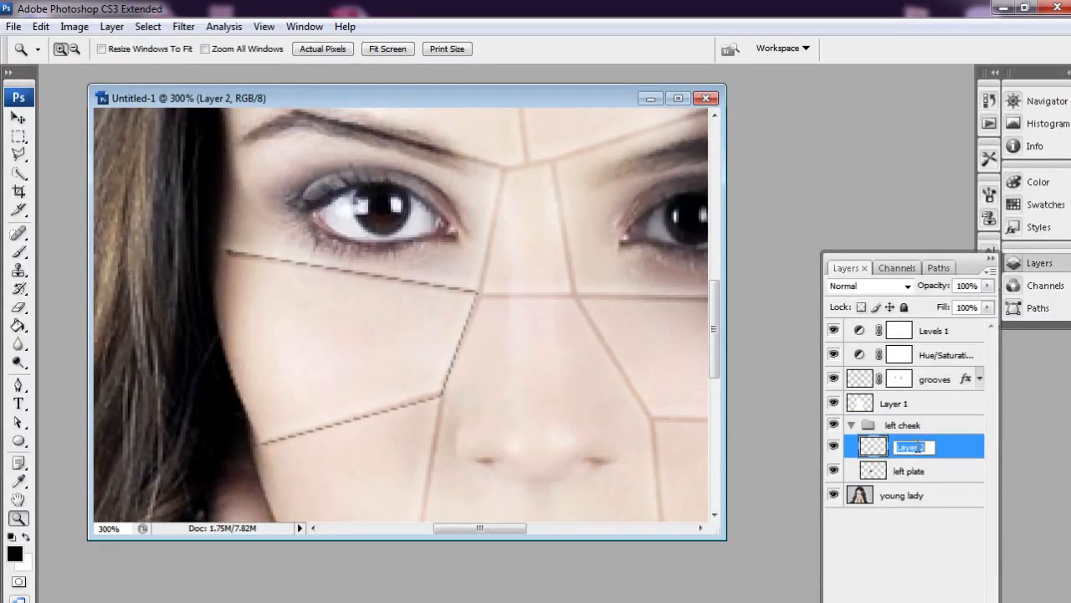
type("left face plate")
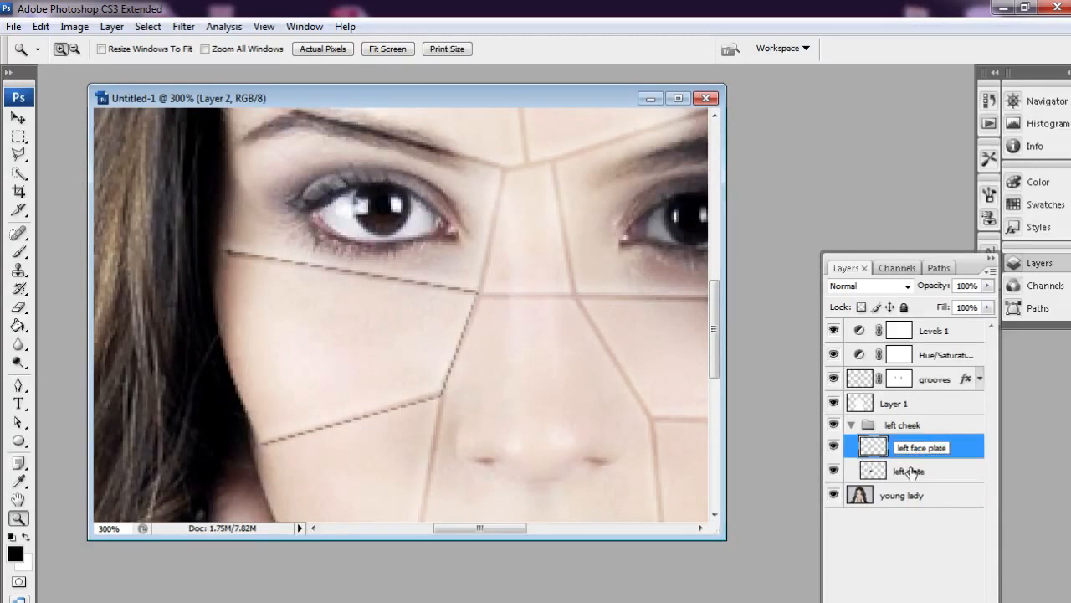
double_click(911, 471)
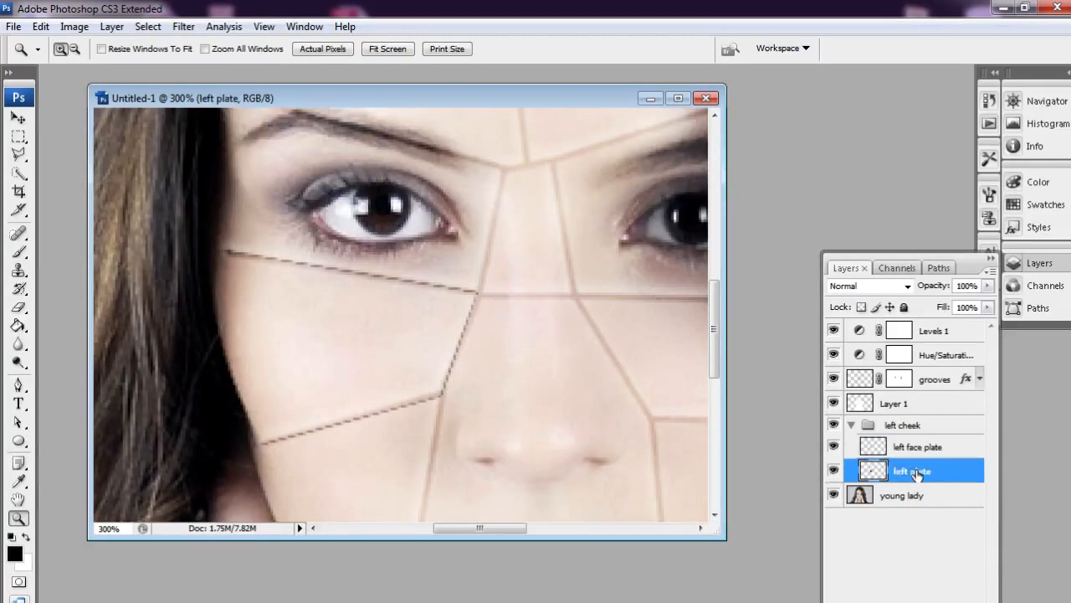
left_click(914, 471)
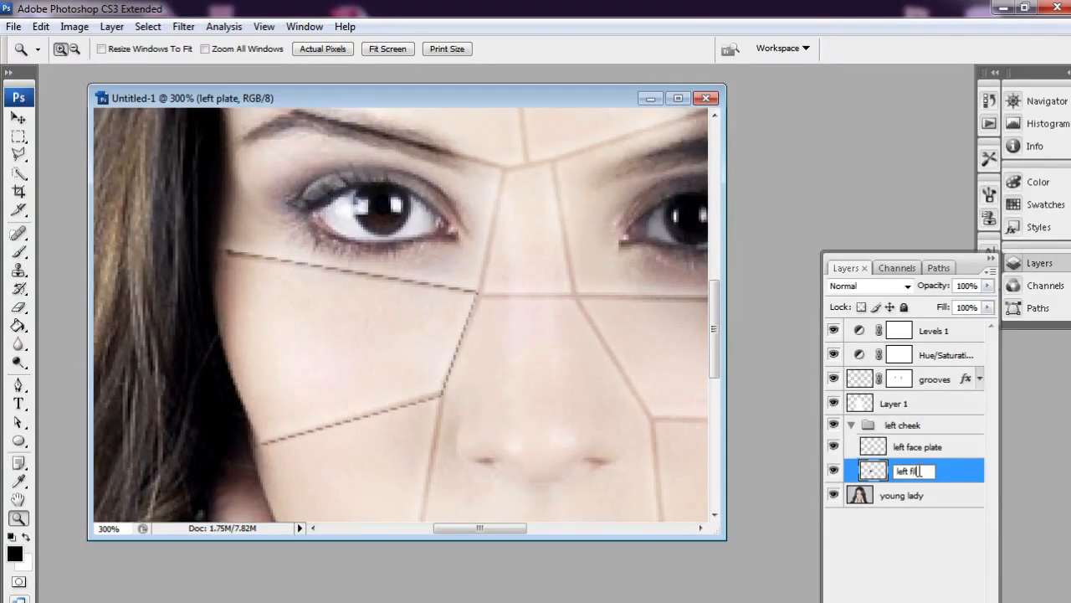
Nudge the left face plate layer outward and slightly upward to expose the black fill along its inner and lower edges.
left_click(914, 449)
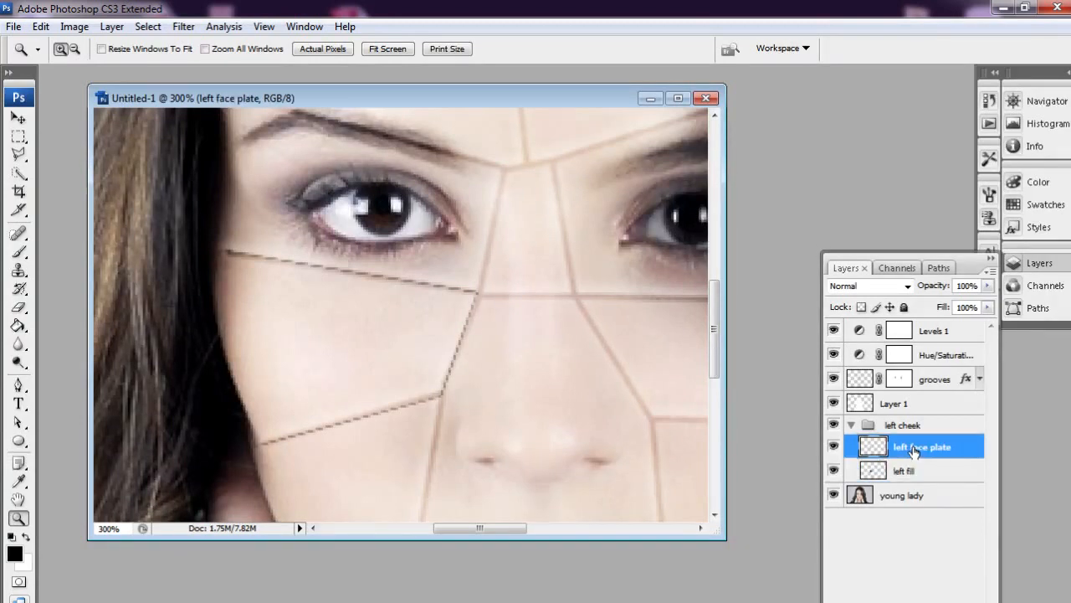
left_click(18, 120)
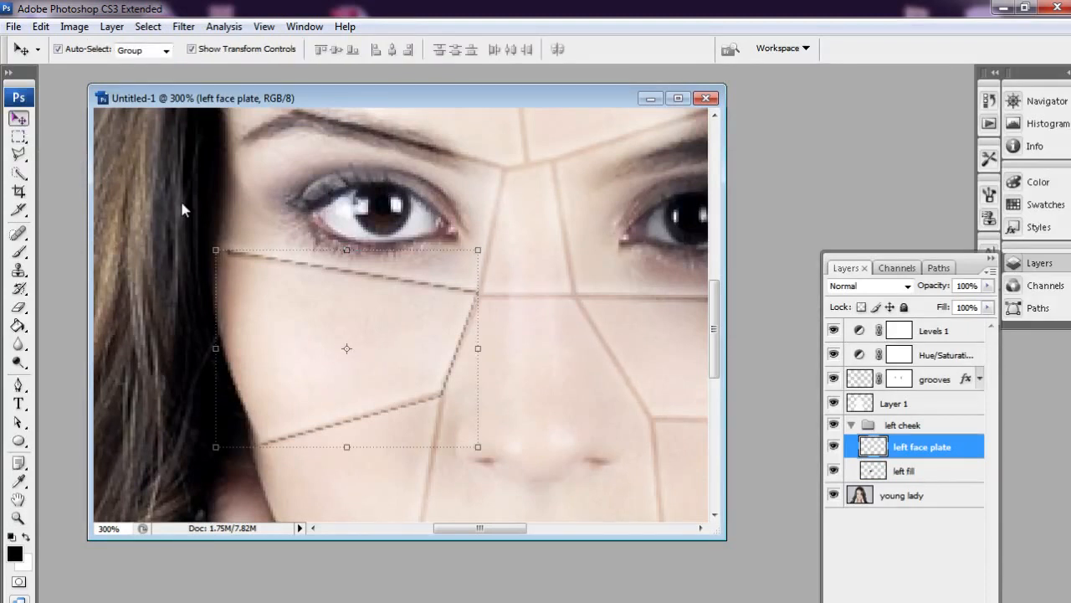
key("Left")
key("Left")
key("Left")
key("Left")
key("Left")
key("Left")
key("Left")
key("Left")
key("Left")
key("Left")
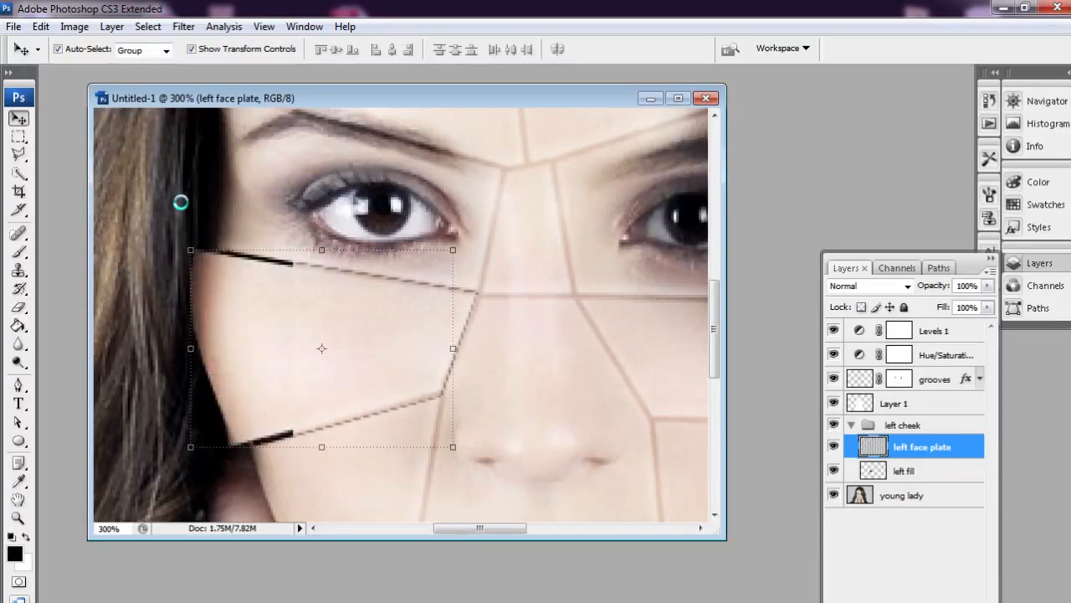
key("Up")
key("Up")
key("Up")
key("Up")
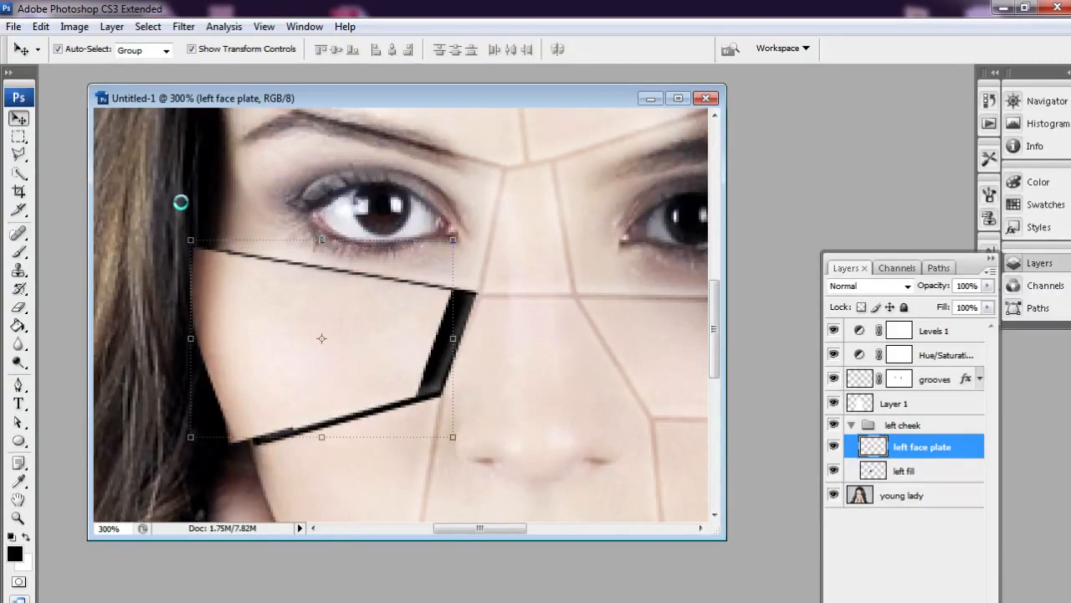
key("Up")
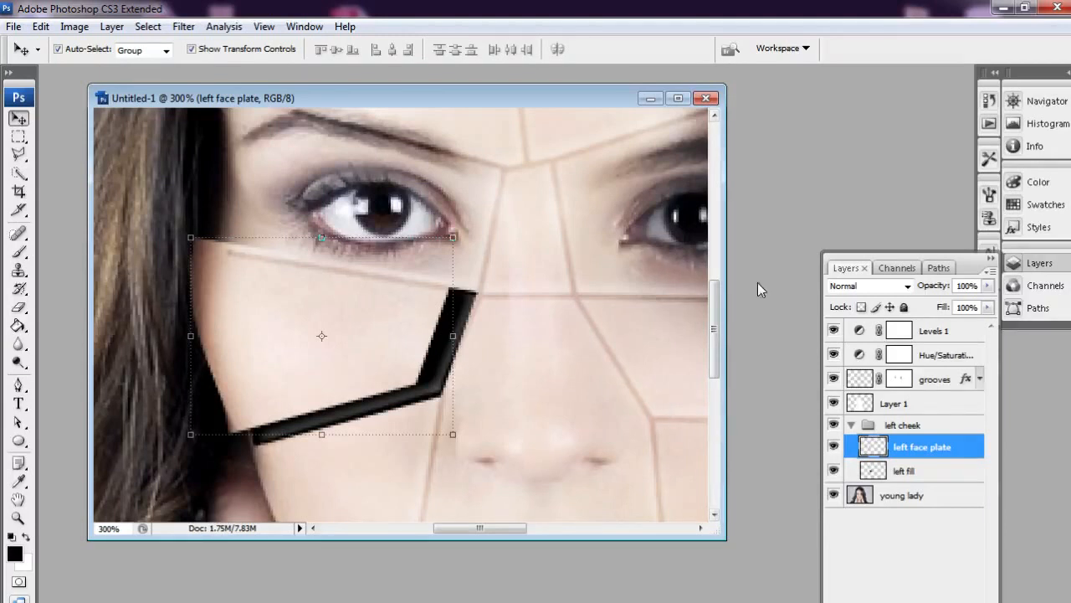
Move the grooves layer below the left cheek group, directly above the young lady layer.
left_click(940, 381)
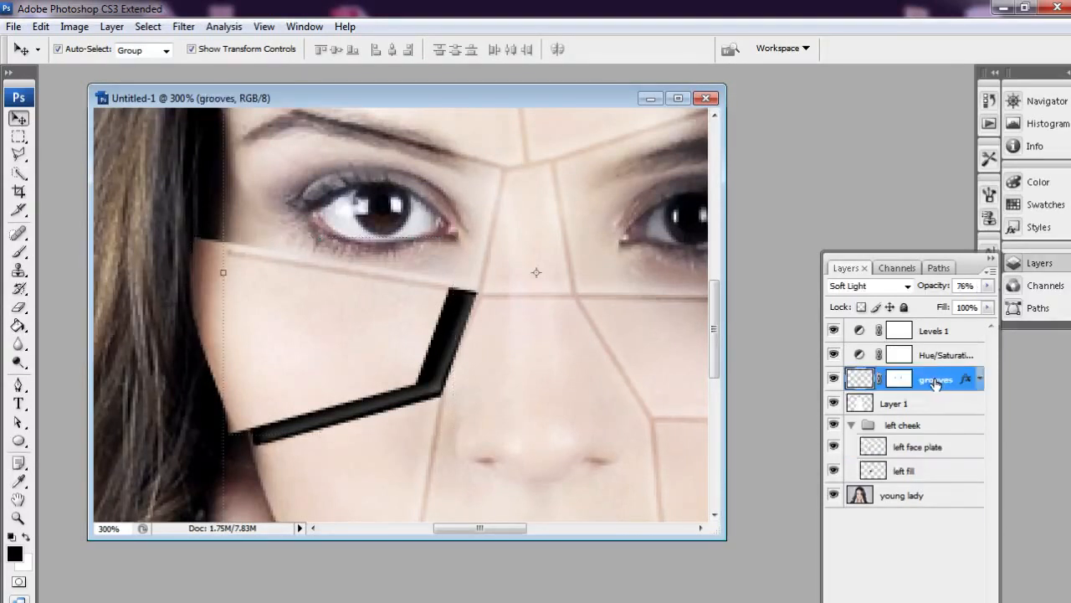
left_click_drag(934, 382, 937, 483)
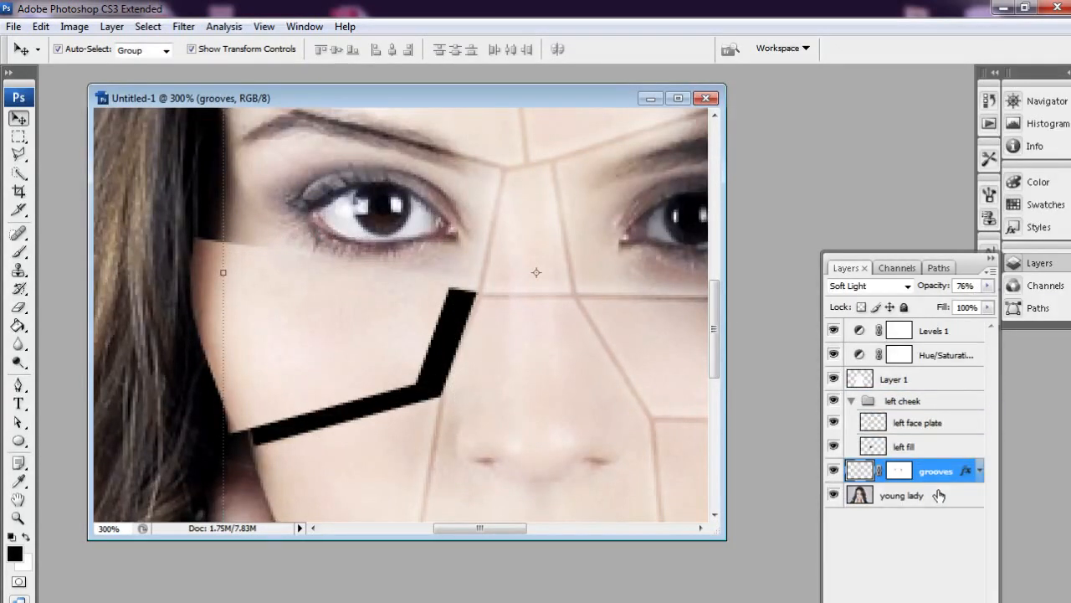
Add a Bevel and Emboss effect to the left face plate layer, keeping the cheek plate in view.
left_click(17, 518)
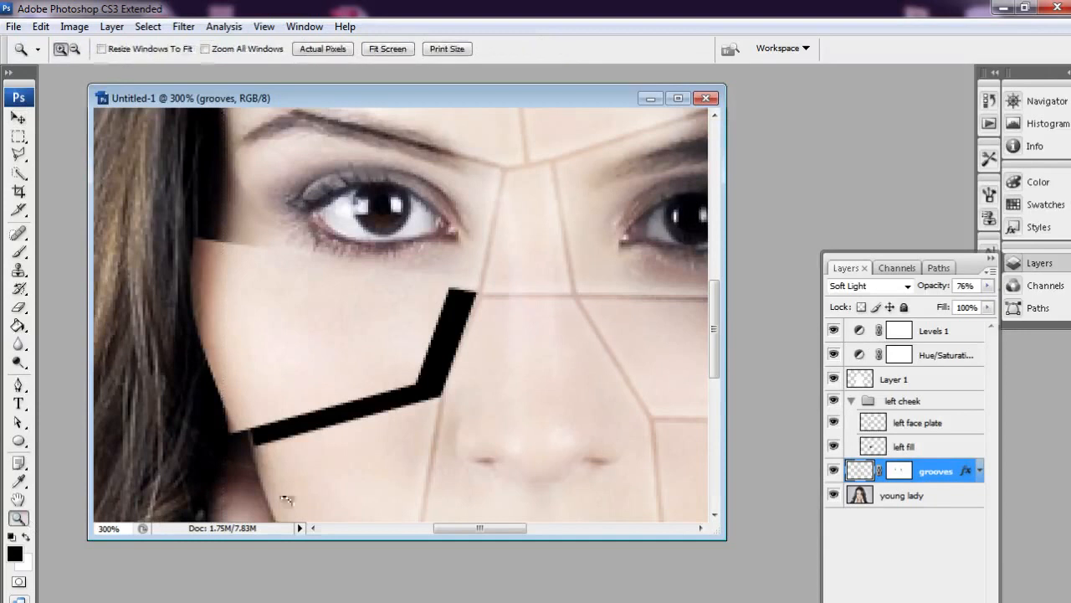
left_click(469, 402, "alt")
left_click(428, 338, "alt")
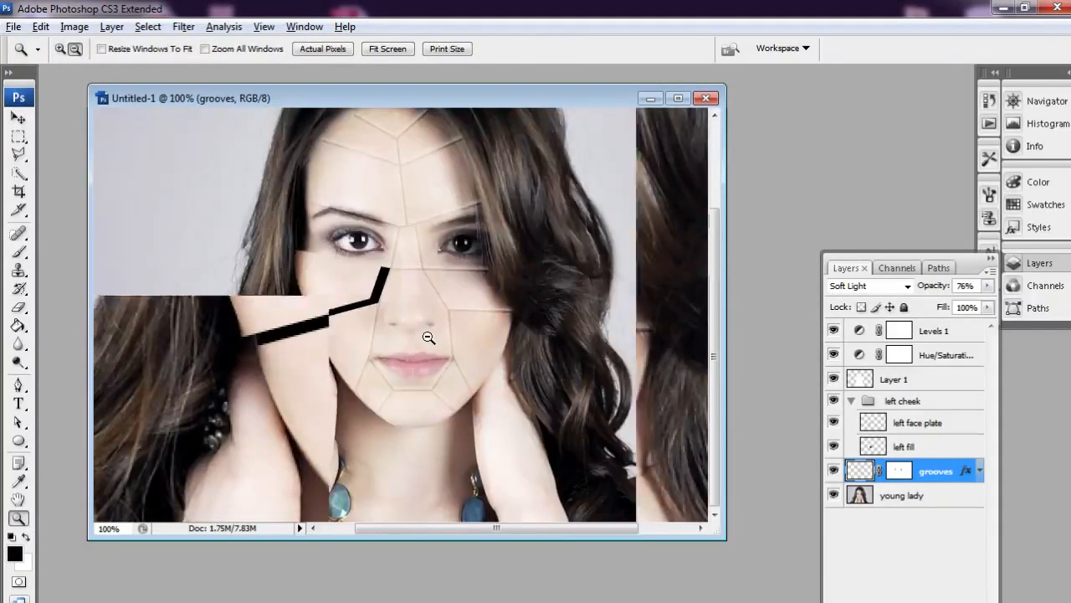
left_click_drag(718, 402, 715, 351)
left_click(372, 382)
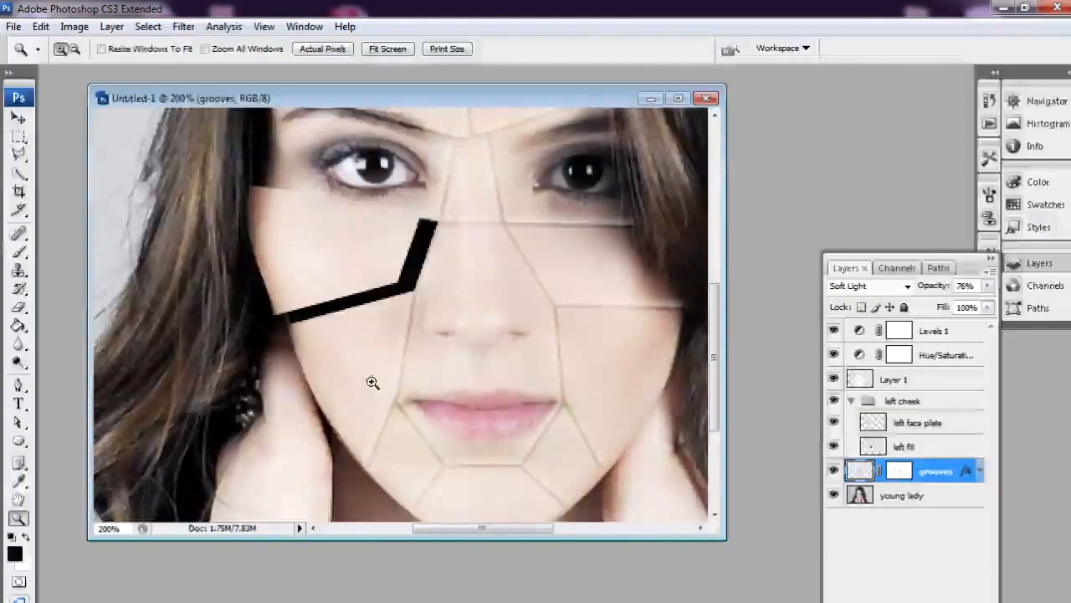
left_click(363, 237)
left_click(919, 426)
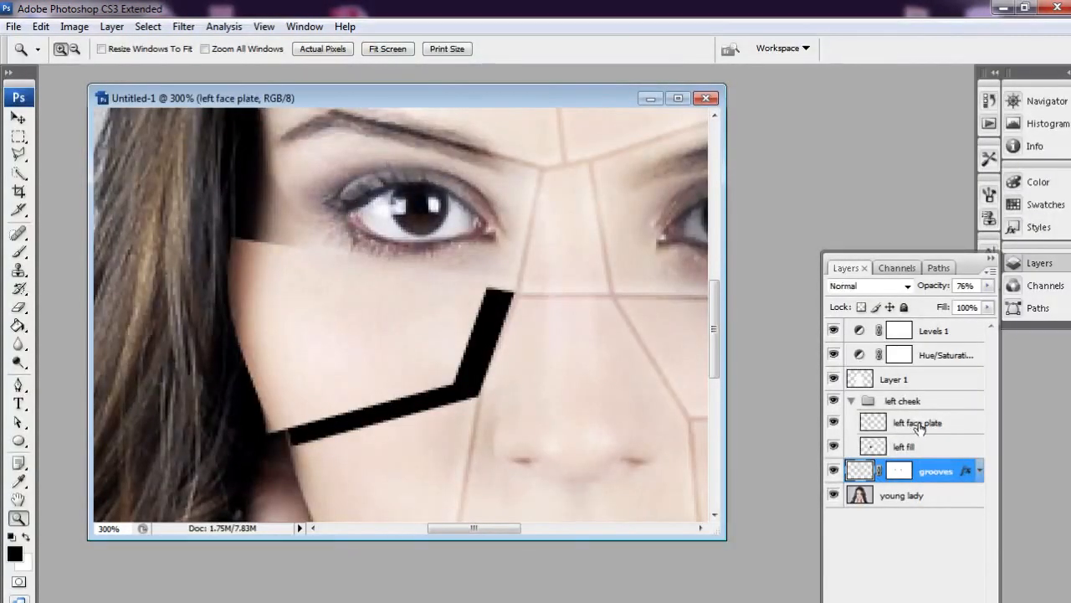
right_click(920, 427)
left_click(919, 435)
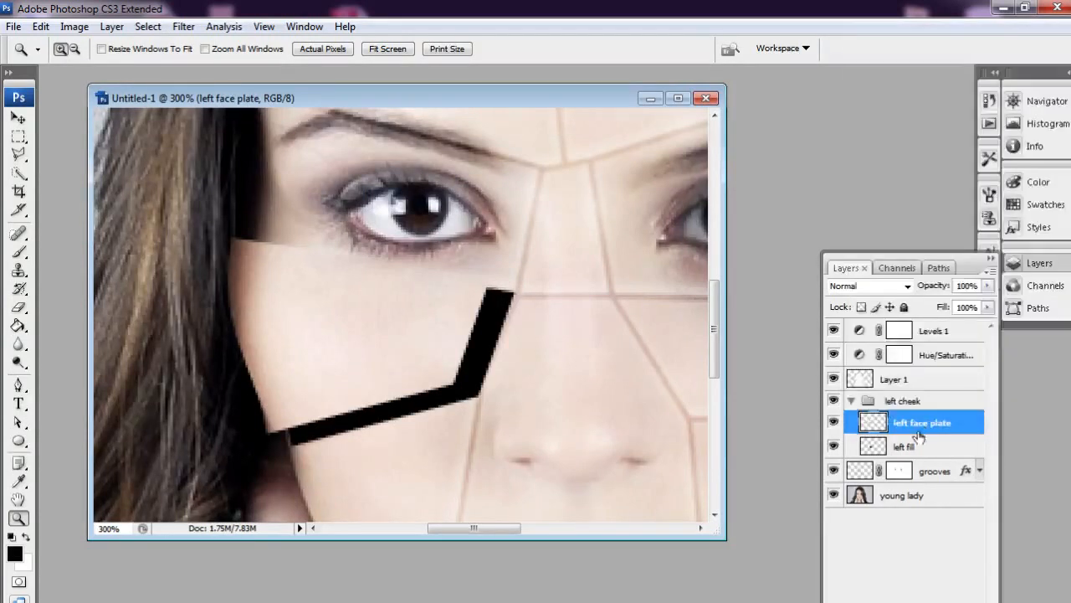
left_click(858, 602)
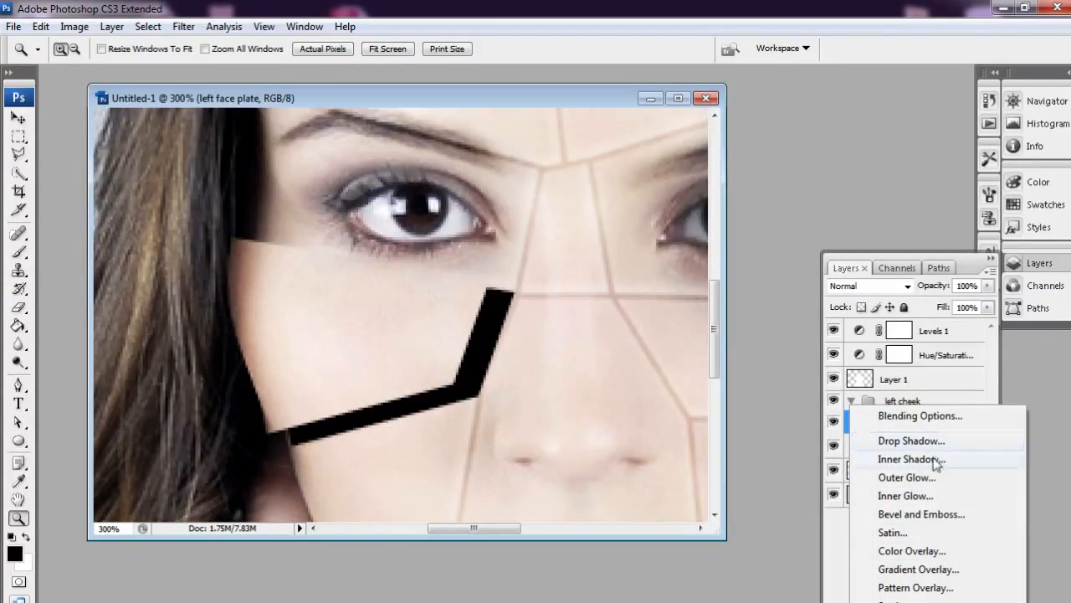
left_click(933, 513)
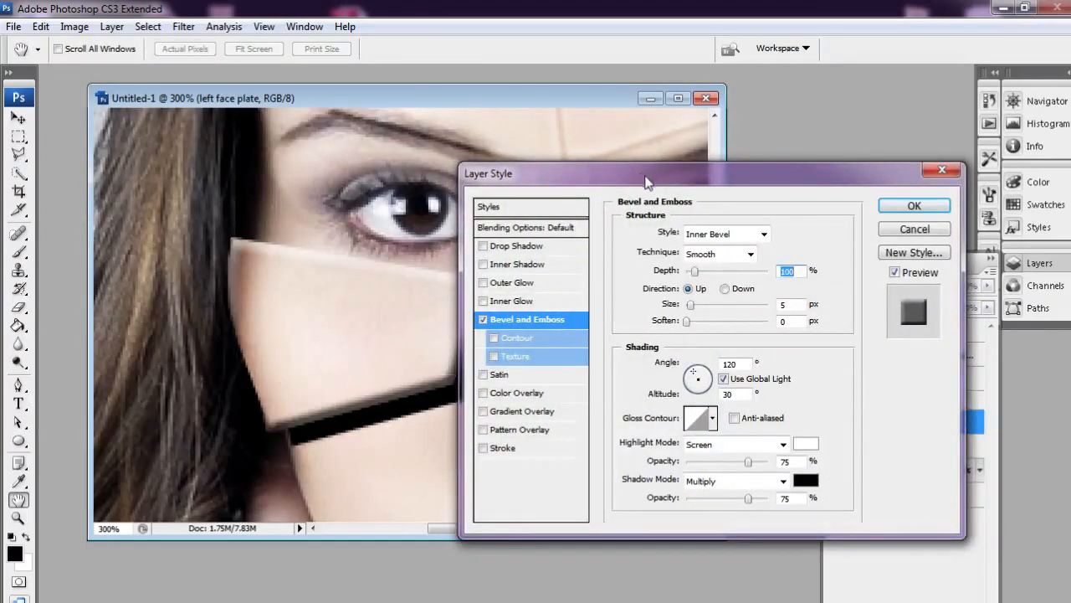
left_click_drag(645, 177, 728, 196)
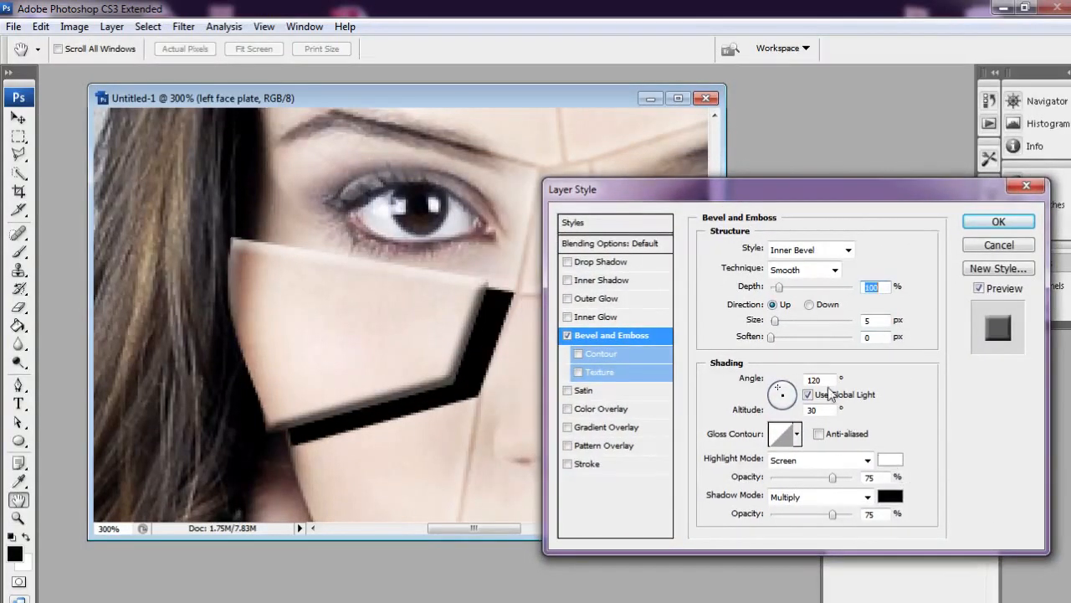
Set the bevel's size to 1 px, turn off global light, and aim its light at about 9° with altitude 26°.
left_click(774, 322)
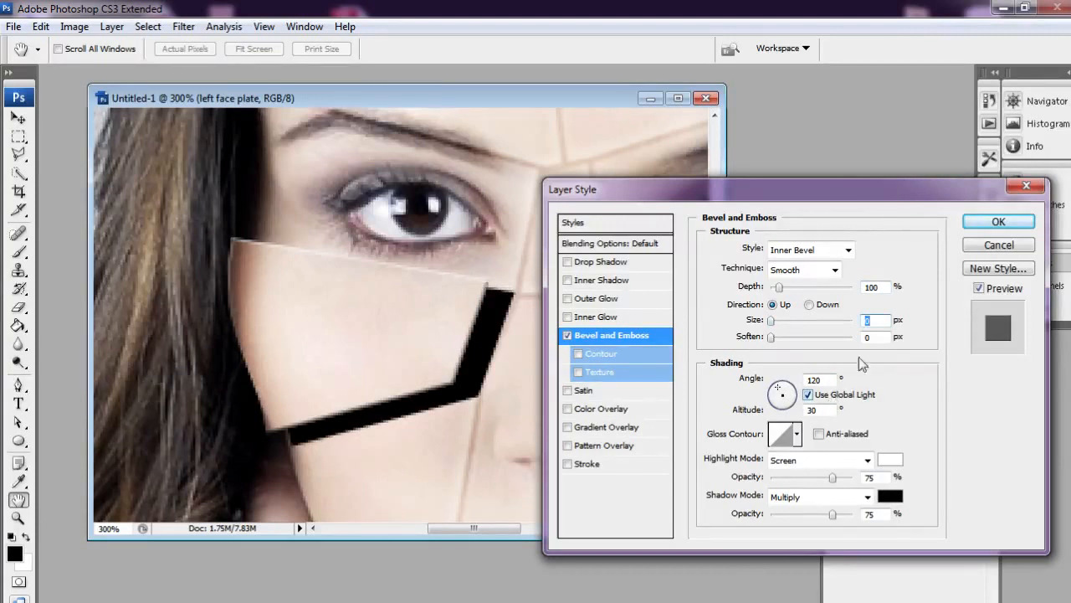
type("1")
left_click(871, 337)
left_click(851, 397)
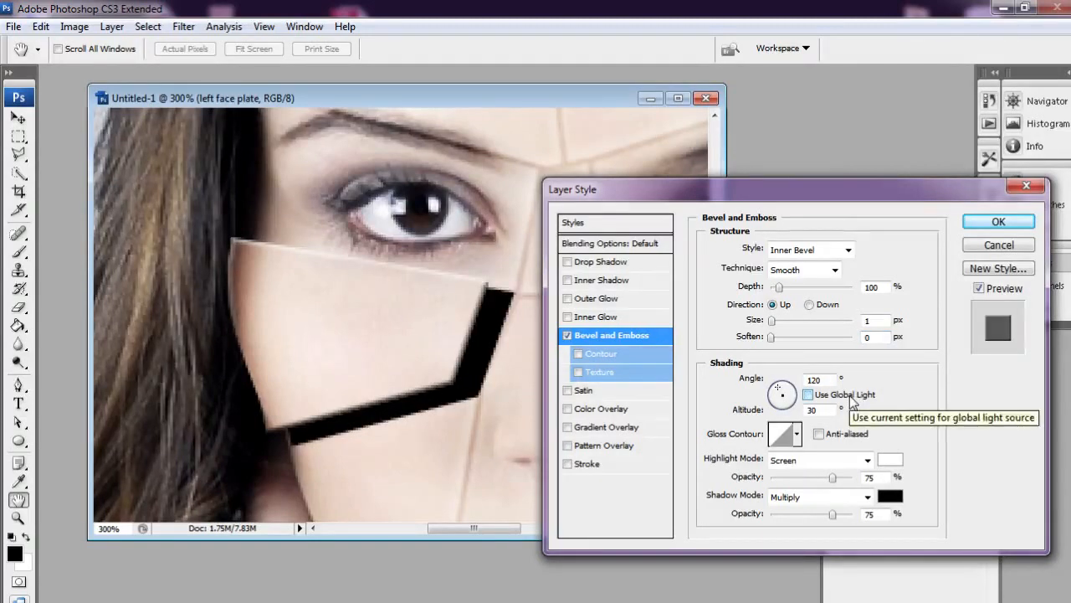
left_click(793, 395)
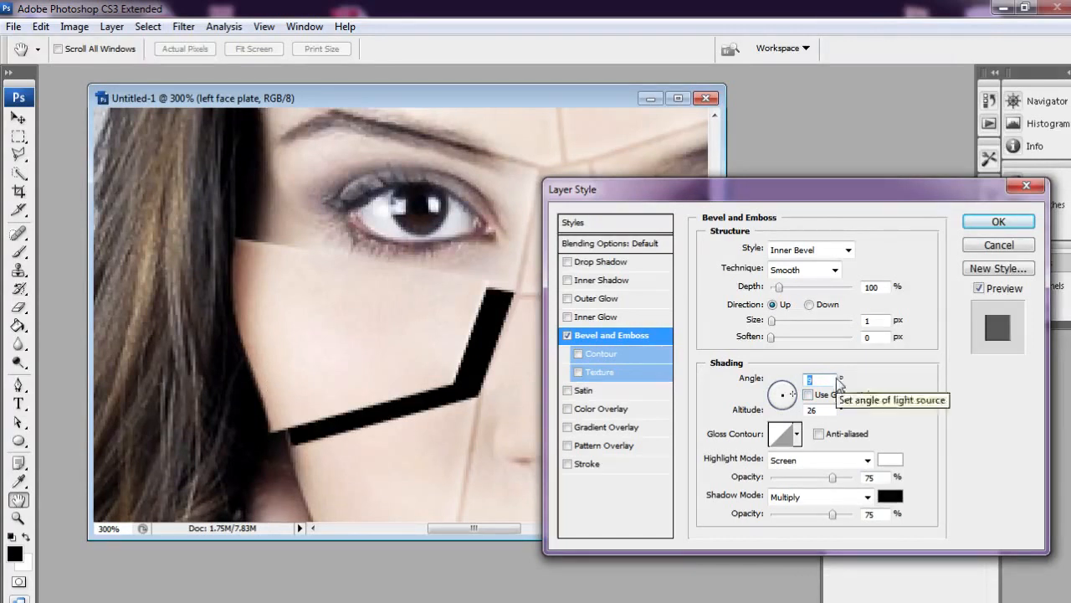
Add a drop shadow at 91% opacity to the left face plate and apply the layer style.
left_click(617, 262)
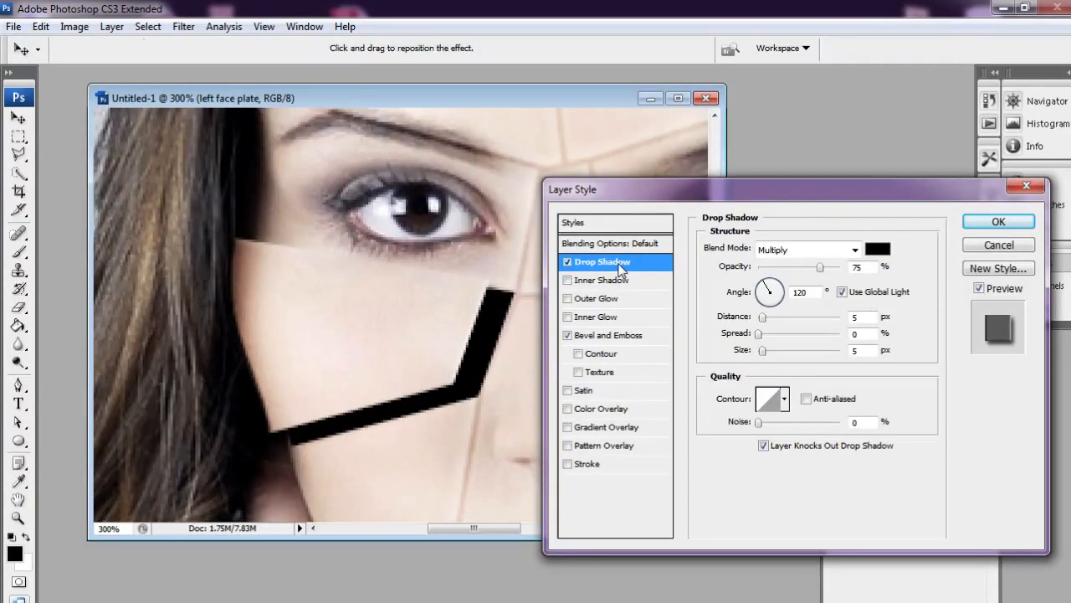
left_click(834, 268)
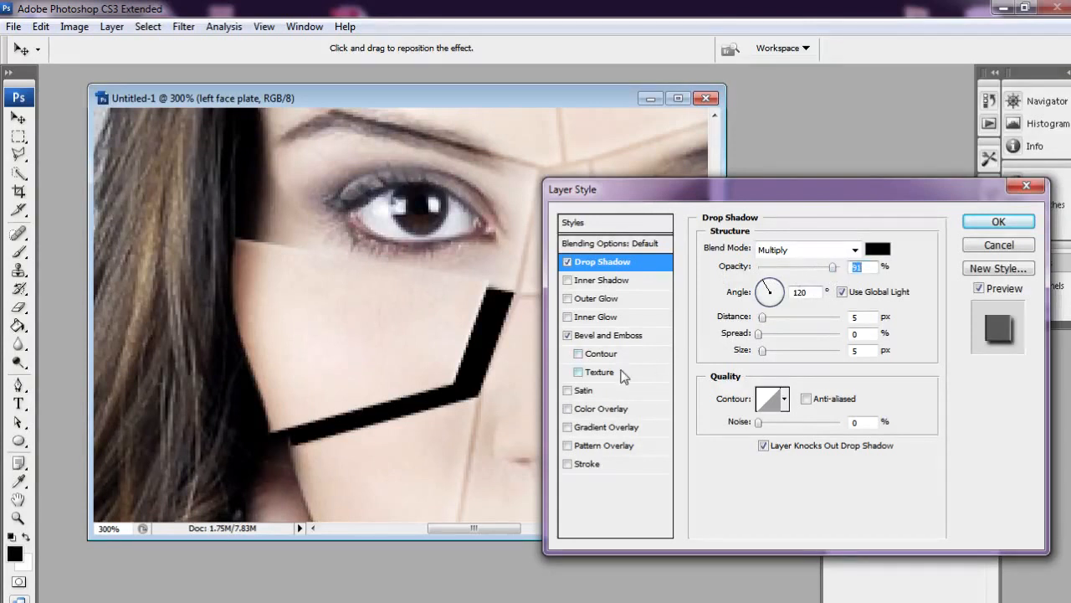
left_click(999, 223)
Move the computer parts_7.jpg window aside and minimise it to uncover computer parts_12.jpg.
key("z")
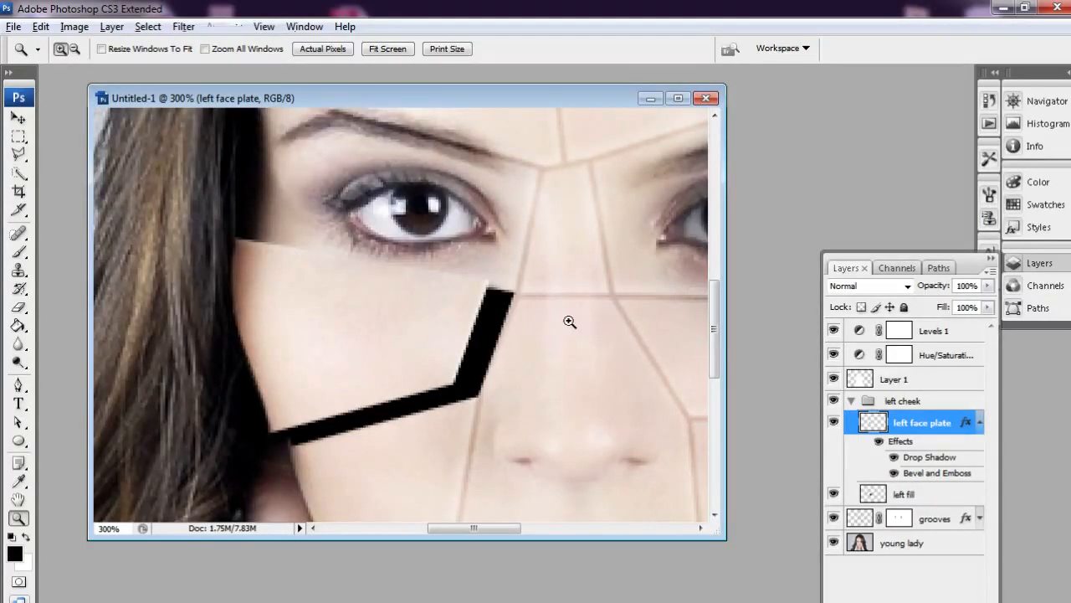
left_click(514, 336, "alt")
left_click(513, 336, "alt")
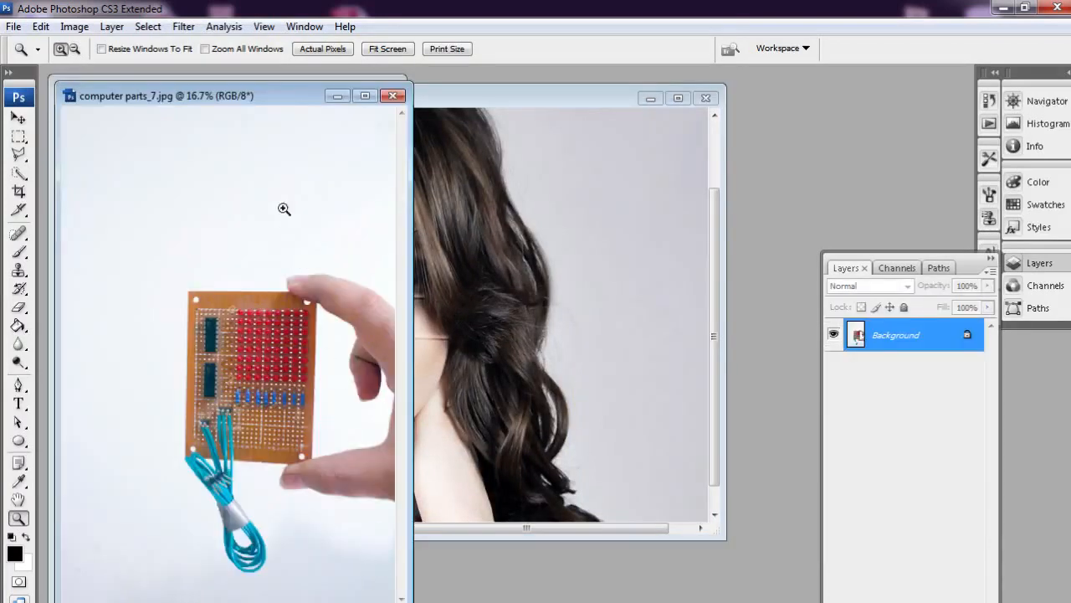
left_click_drag(239, 105, 652, 105)
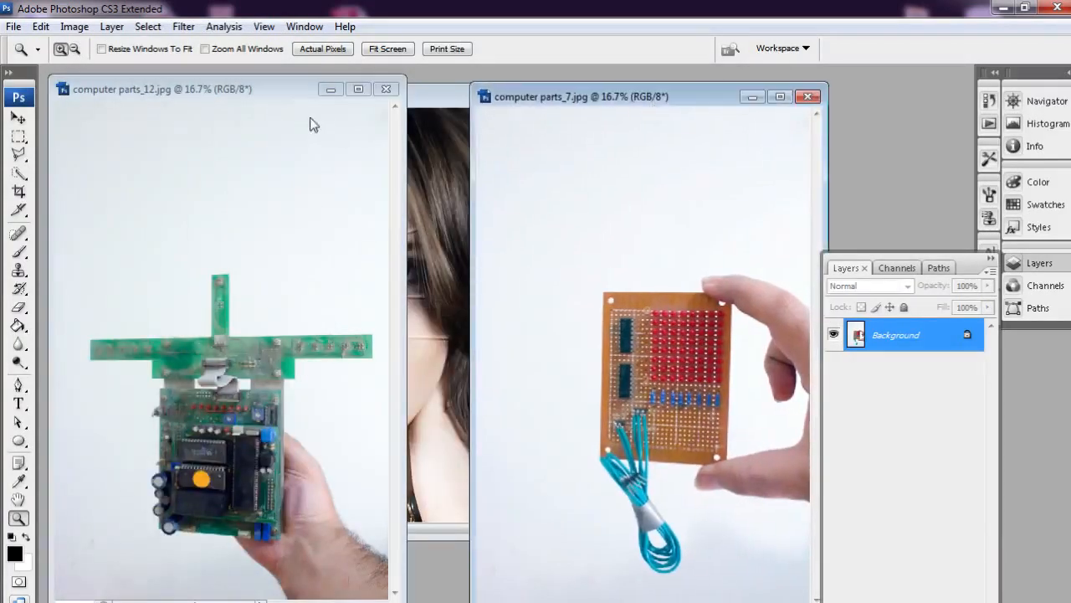
left_click(752, 98)
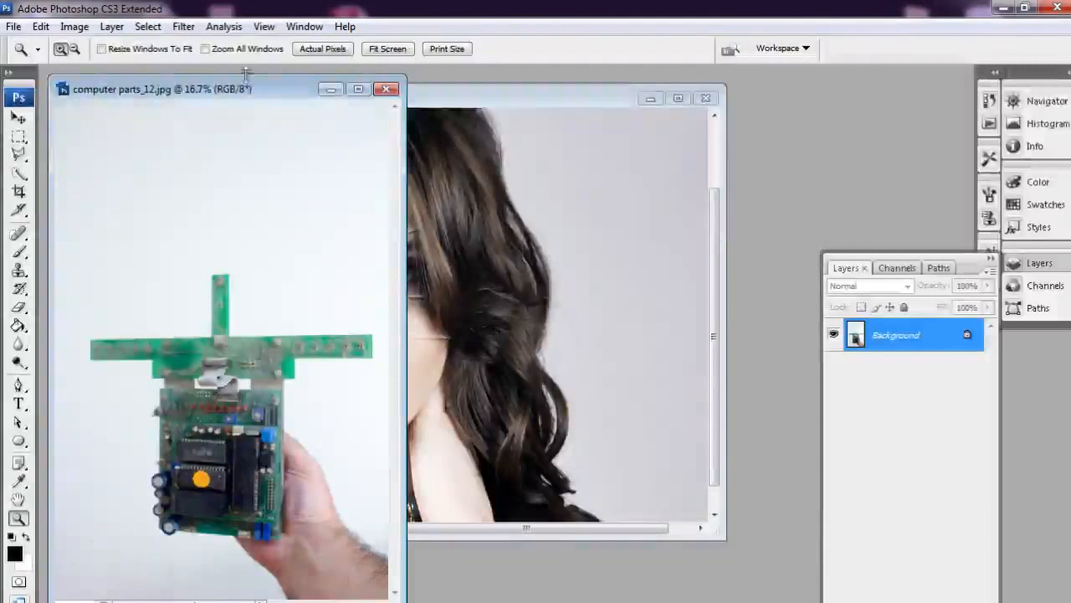
Select a rectangle around the circuit board in computer parts_12.jpg and copy it into the portrait document.
left_click(18, 139)
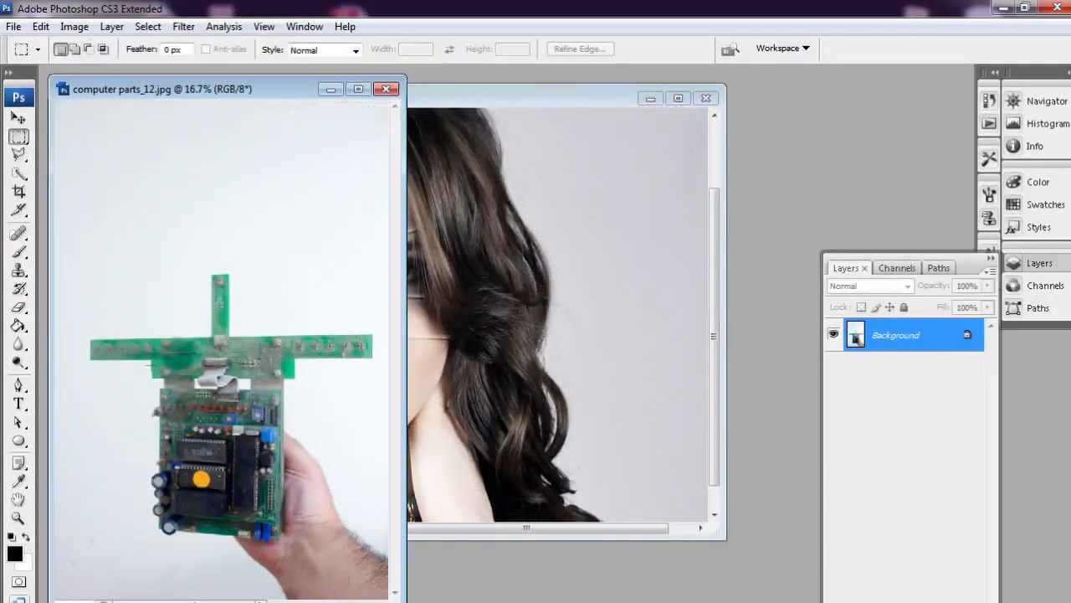
left_click_drag(216, 467, 276, 538)
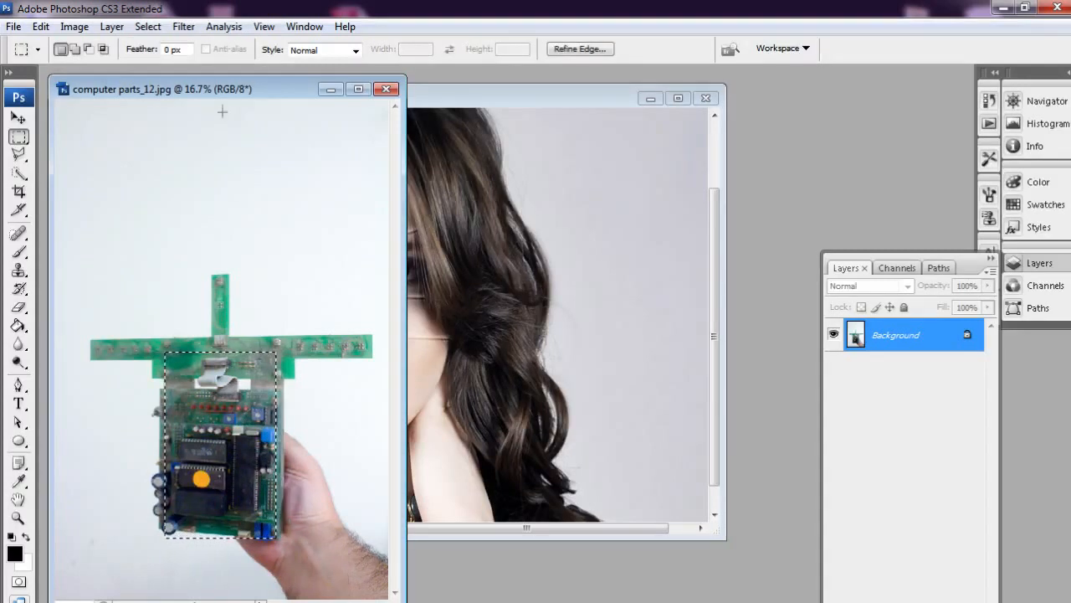
left_click_drag(247, 93, 184, 83)
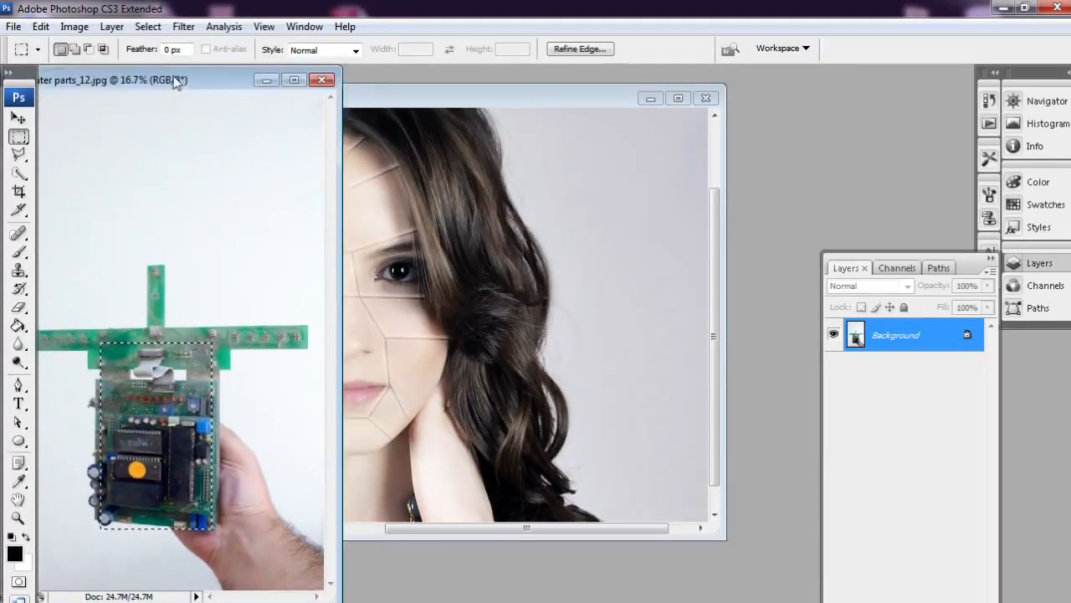
left_click(18, 119)
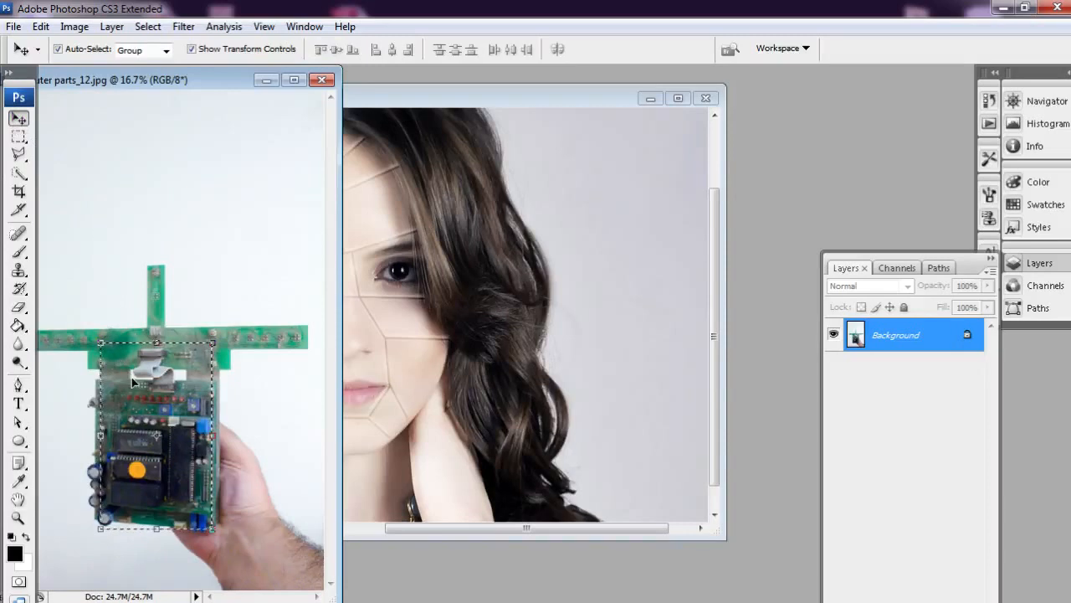
left_click_drag(301, 392, 477, 346)
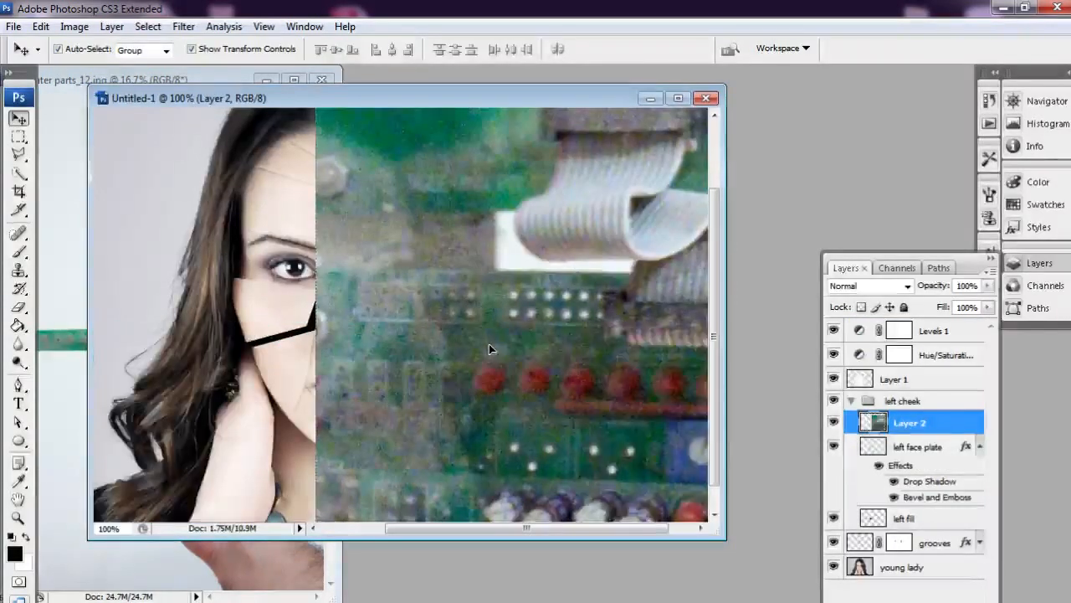
Scale the circuit board to about 15% width and 10.9% height and place it over the left cheek.
scroll(504, 320, "down", 6)
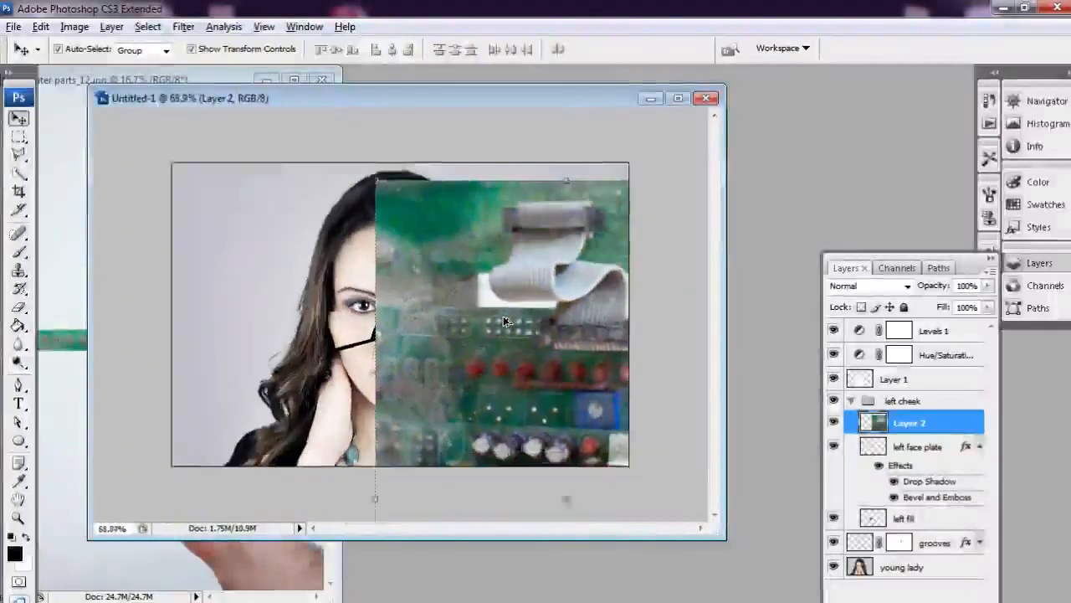
scroll(504, 320, "down", 2)
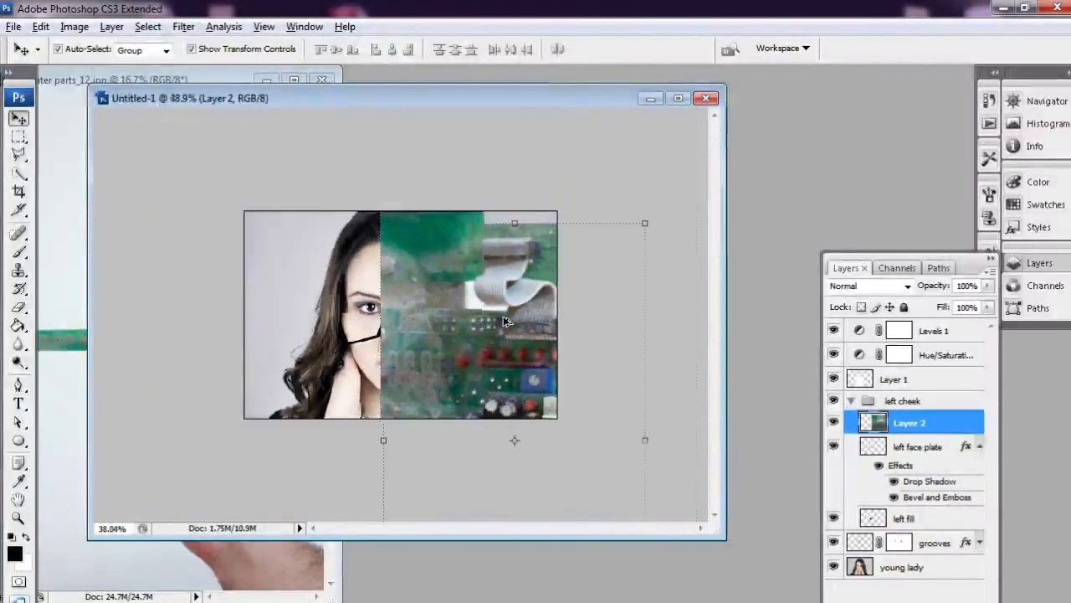
left_click(383, 223)
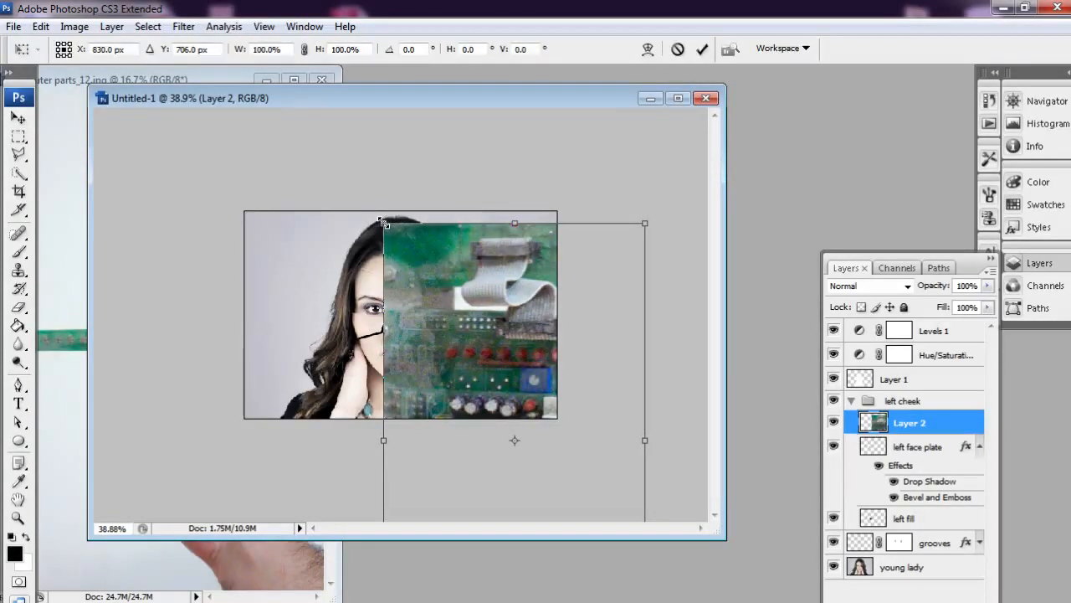
left_click_drag(408, 256, 405, 348)
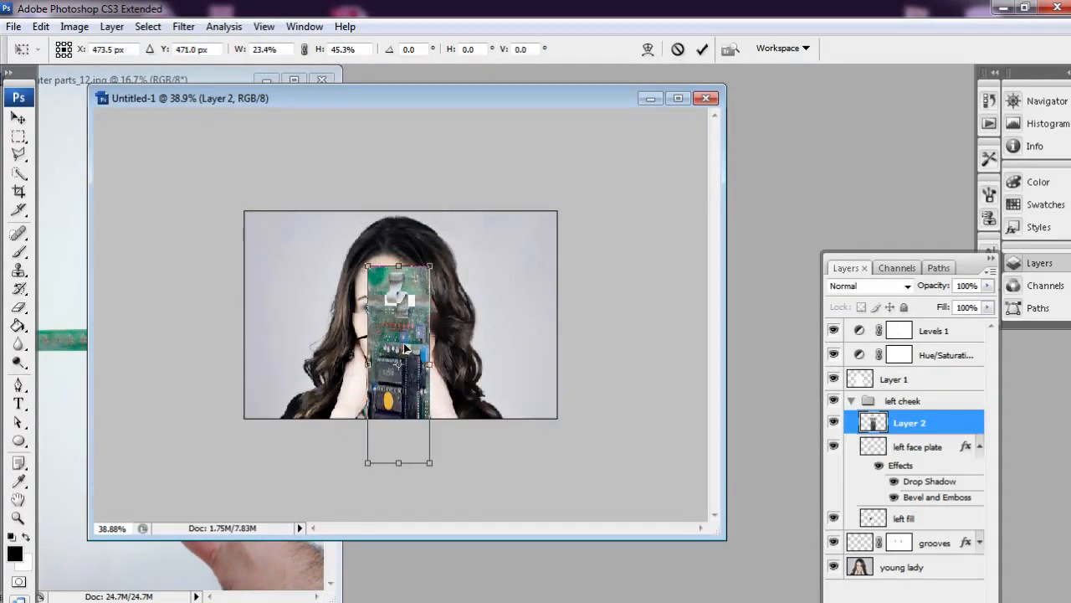
left_click_drag(399, 465, 385, 324)
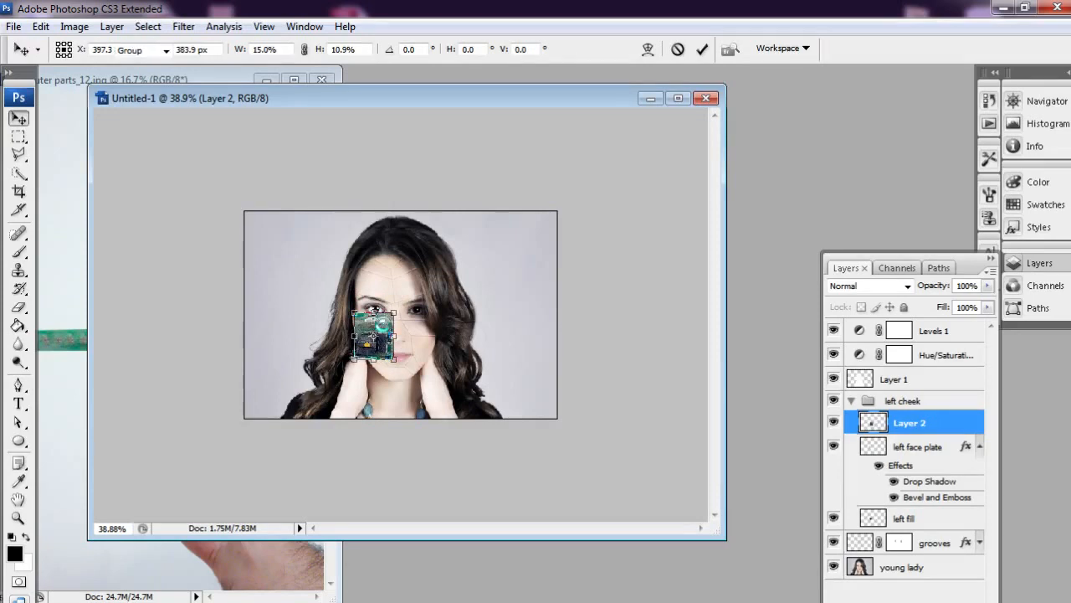
key("Return")
Move the circuit board layer between the left face plate and left fill layers.
left_click(18, 519)
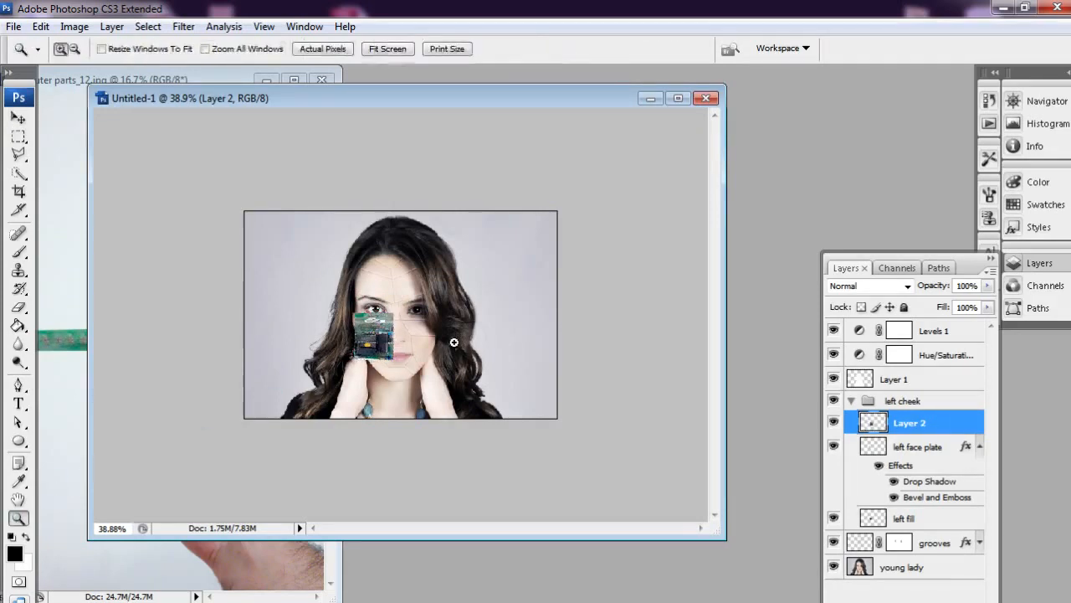
left_click(390, 363)
left_click(388, 365)
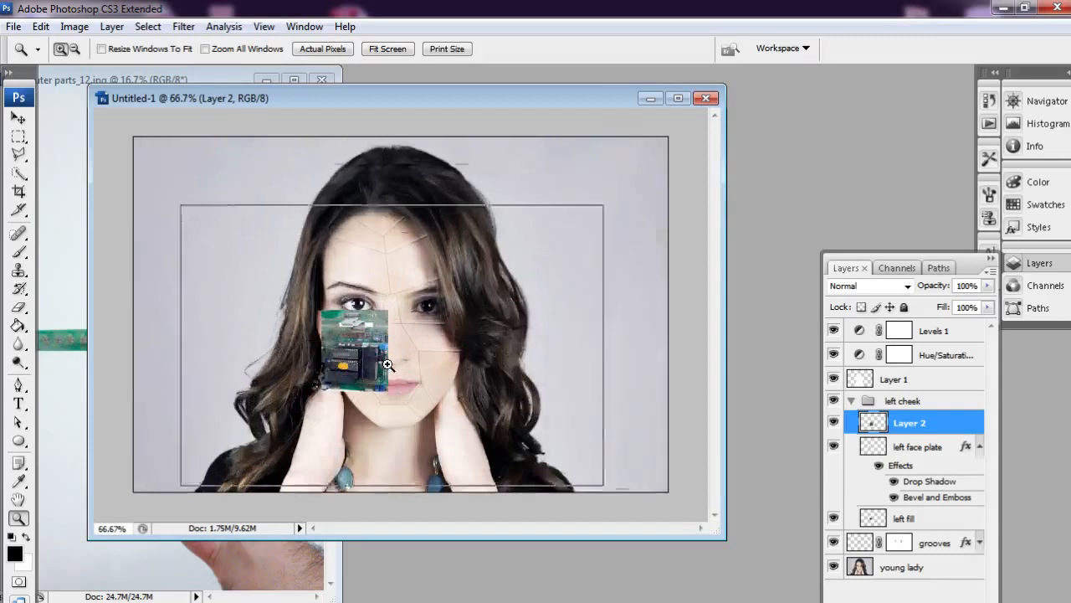
left_click(388, 365)
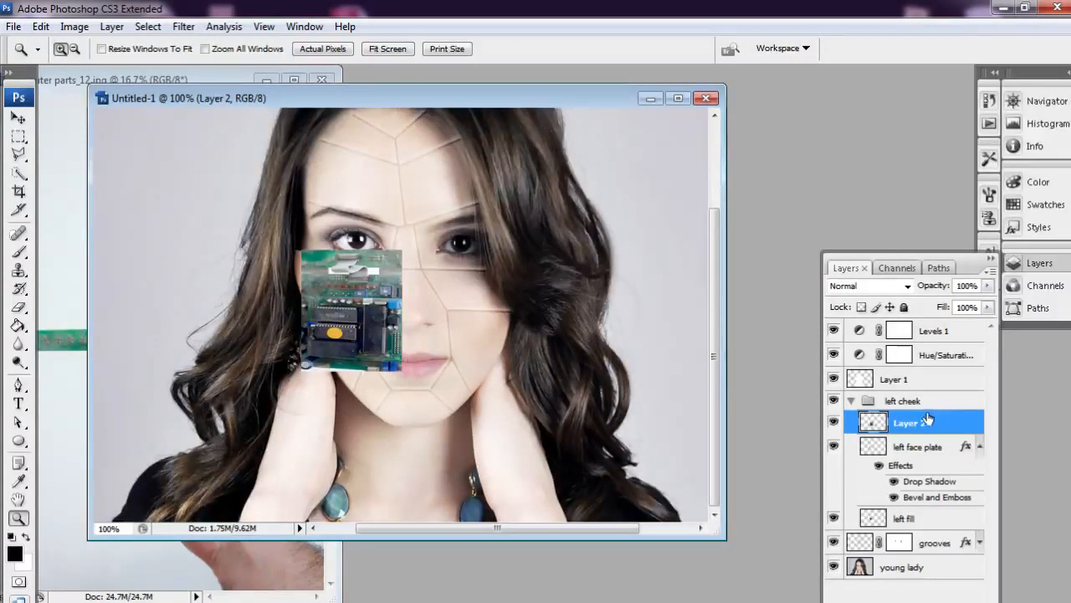
left_click_drag(923, 425, 917, 505)
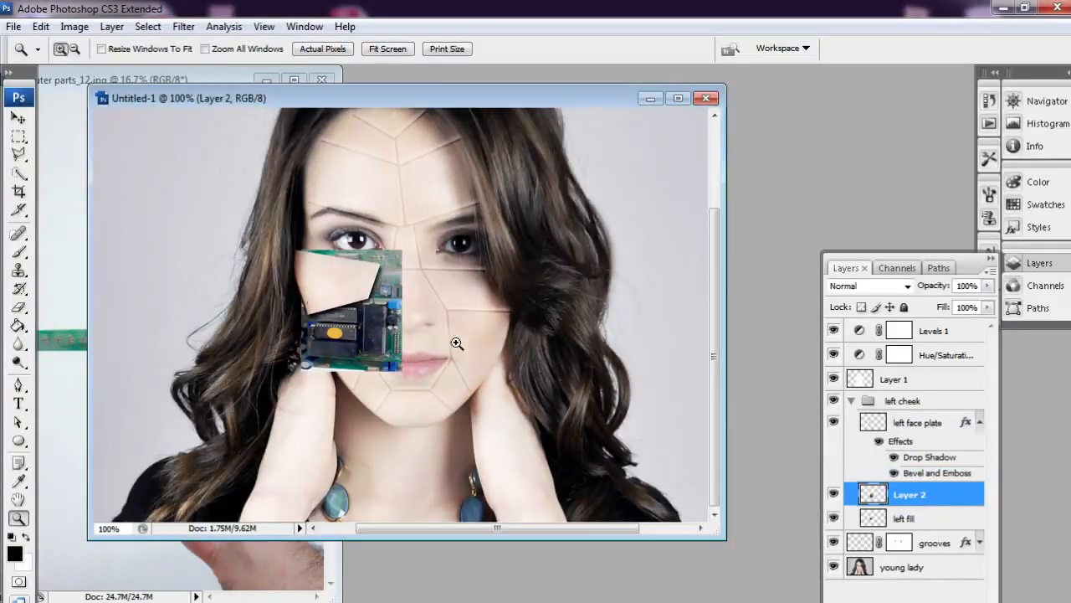
Nudge the circuit board upward and slightly left behind the cheek plate to cover the black opening.
left_click(20, 119)
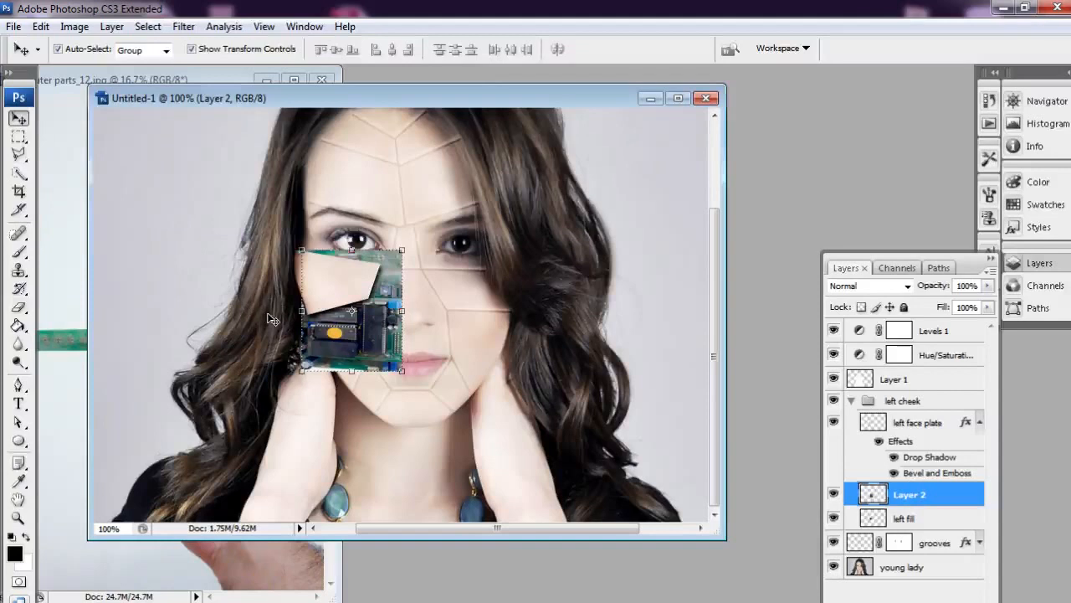
key("Up")
key("Up")
key("Up")
key("Up")
key("Up")
key("Up")
key("Up")
key("Up")
key("Up")
key("Up")
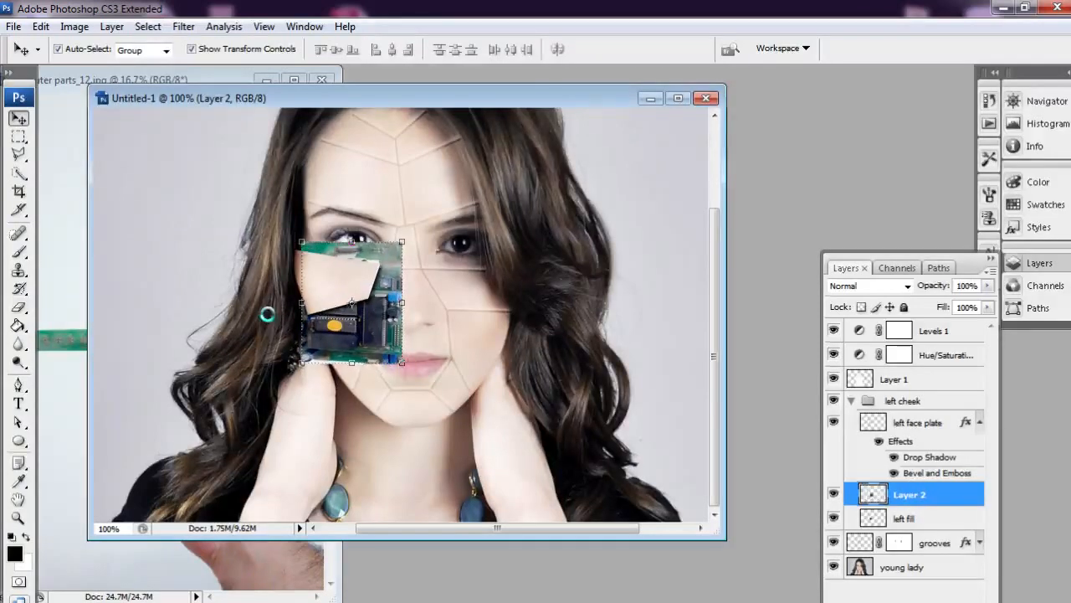
key("Up")
key("Up")
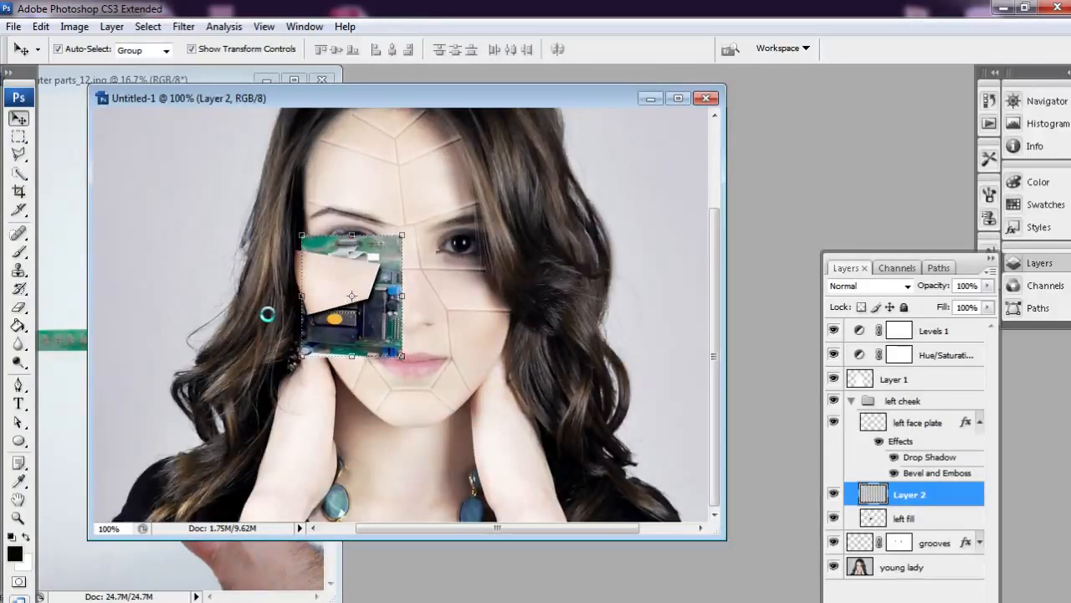
key("Left")
key("Left")
key("Left")
key("Left")
key("Left")
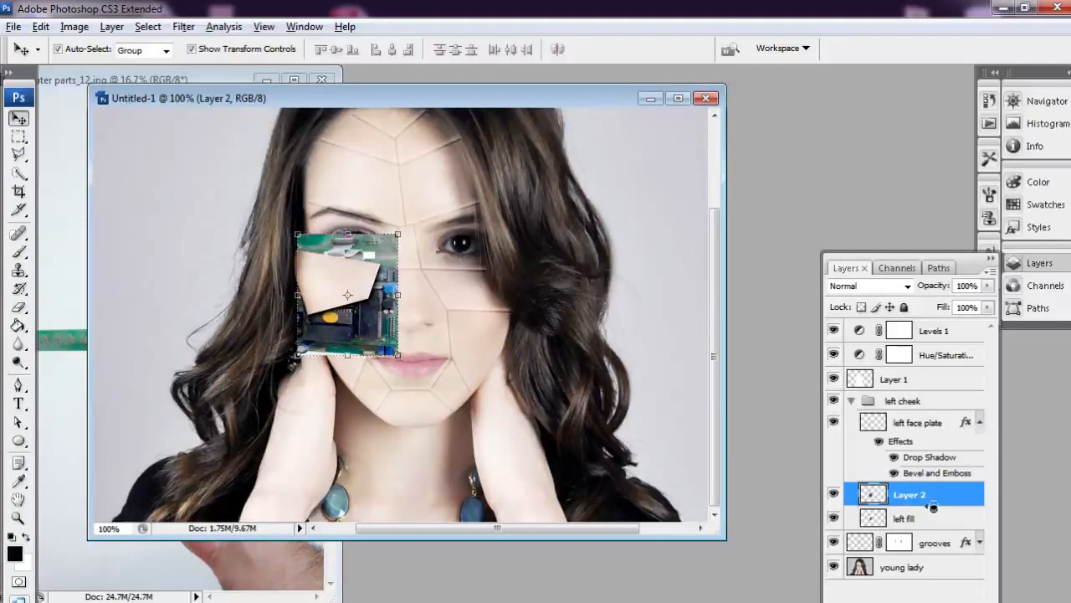
Clip the circuit board layer to the left fill layer and hide the left face plate layer.
left_click(932, 507, "alt")
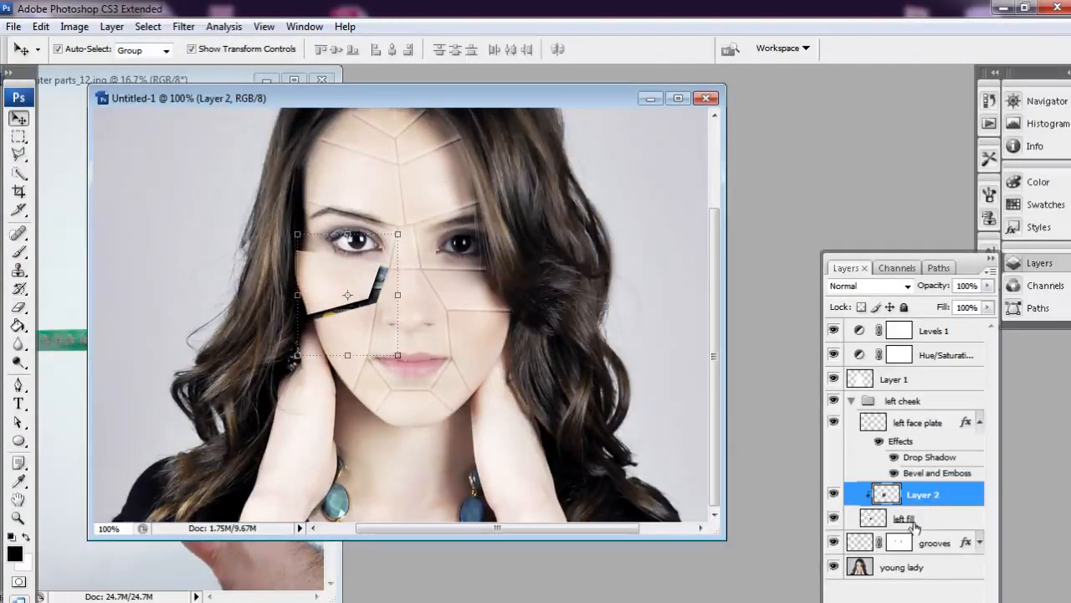
left_click(833, 424)
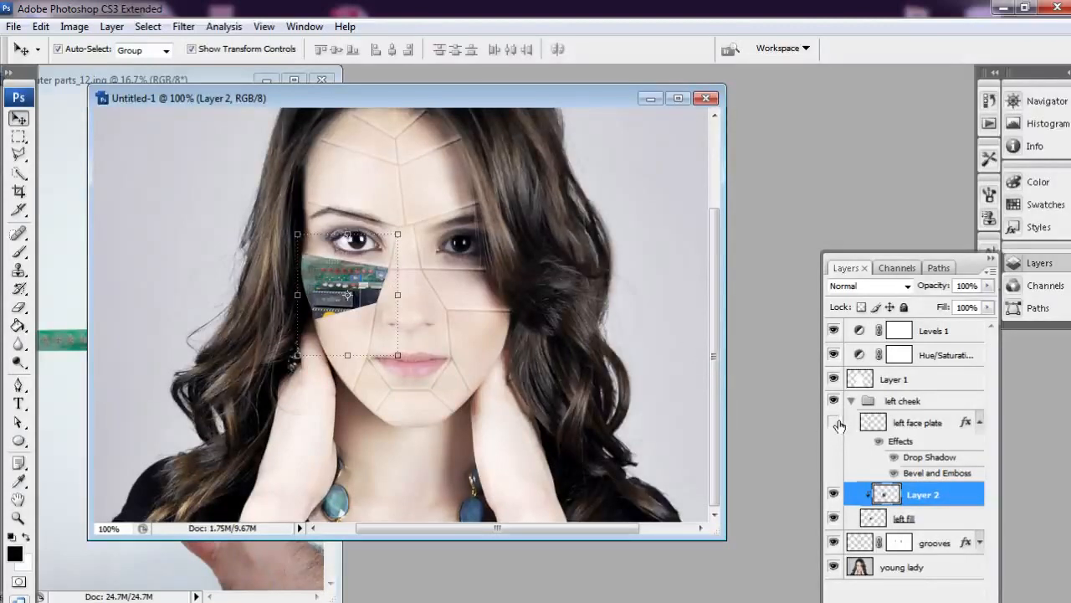
Select a rectangle around the upper part of the orange board in computer parts_7.jpg and copy it into the portrait document.
left_click(267, 81)
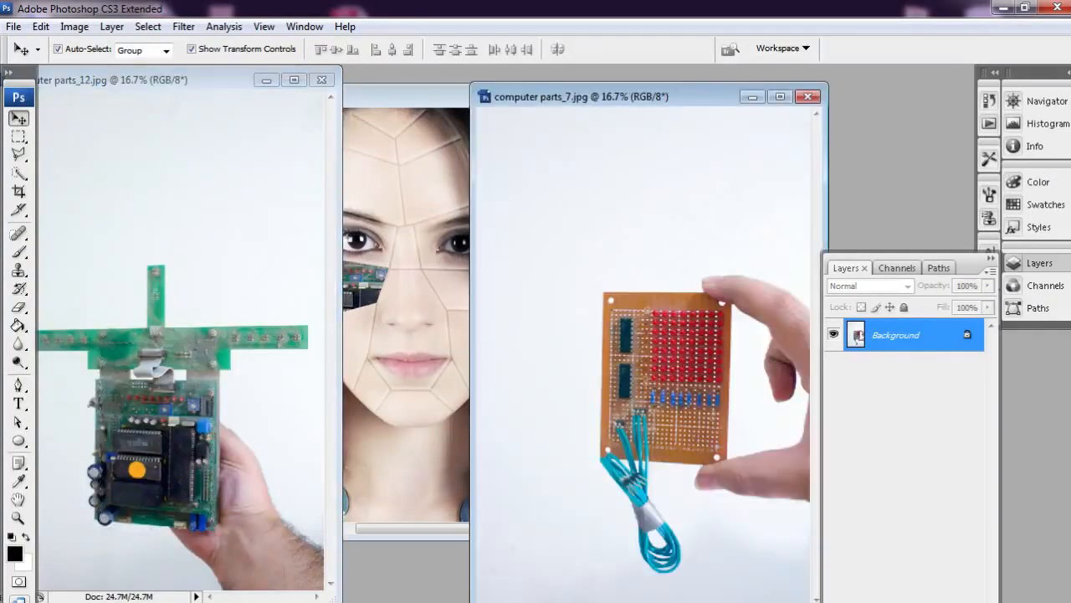
left_click(18, 136)
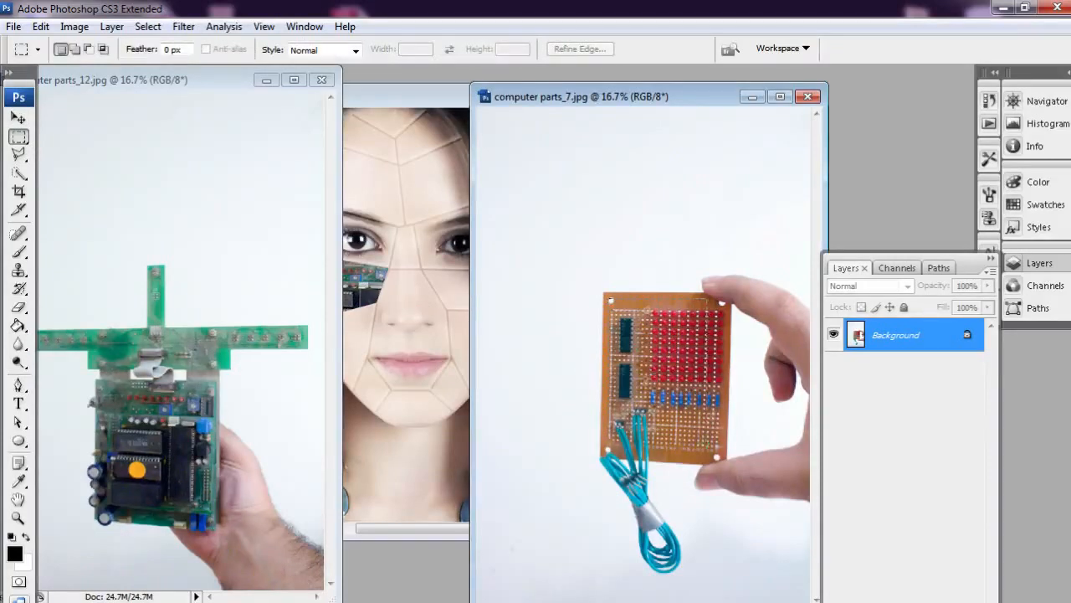
left_click_drag(718, 466, 718, 406)
left_click(266, 79)
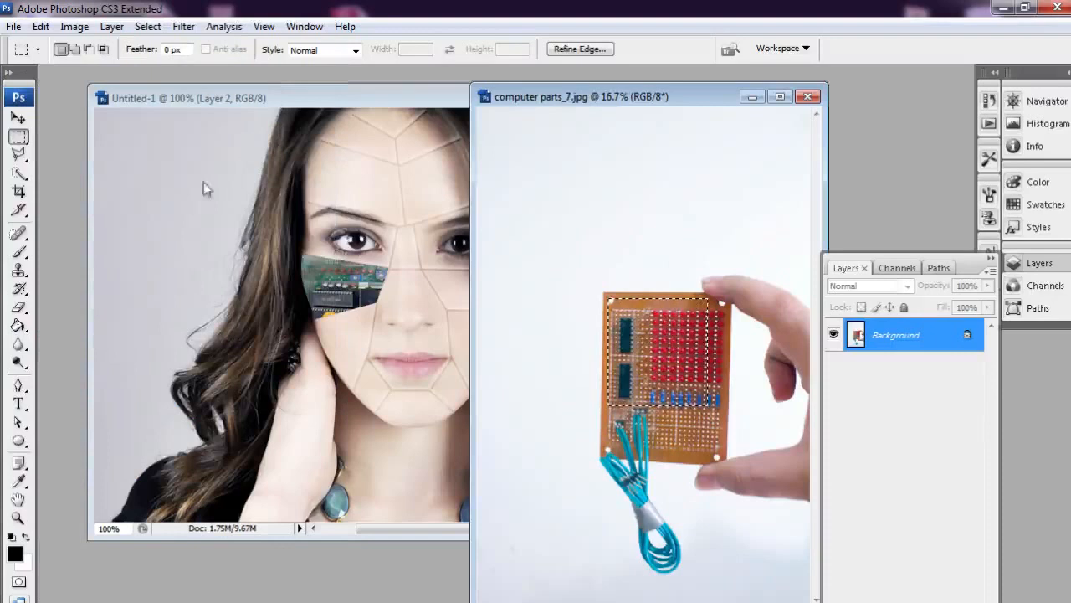
key("v")
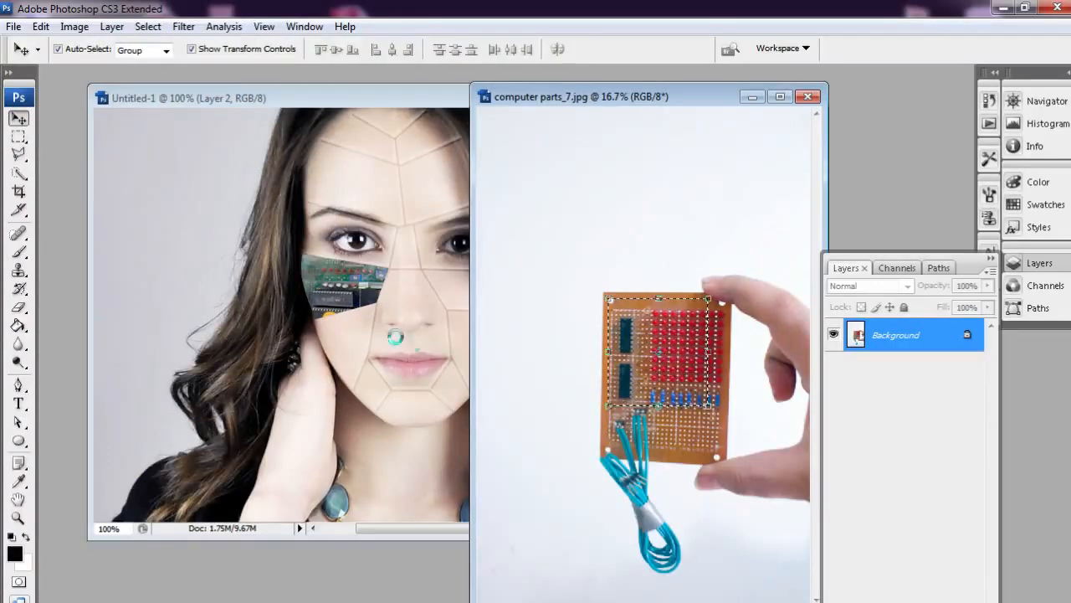
left_click(367, 329)
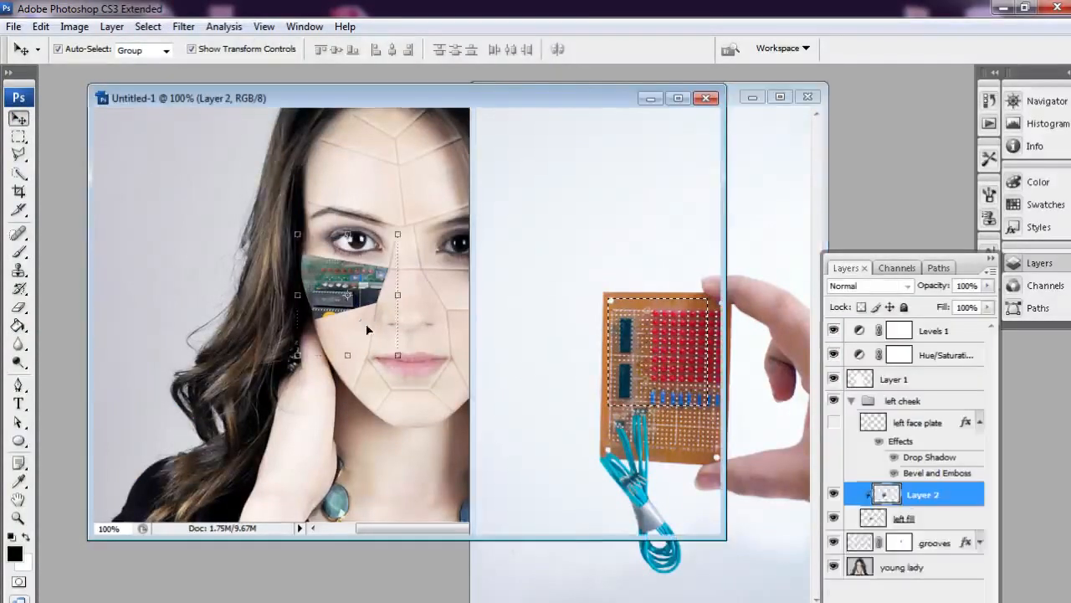
key("ctrl+v")
Scale the orange board to 21.8% over the left cheek and clip its layer to the left fill shape.
key("ctrl+0")
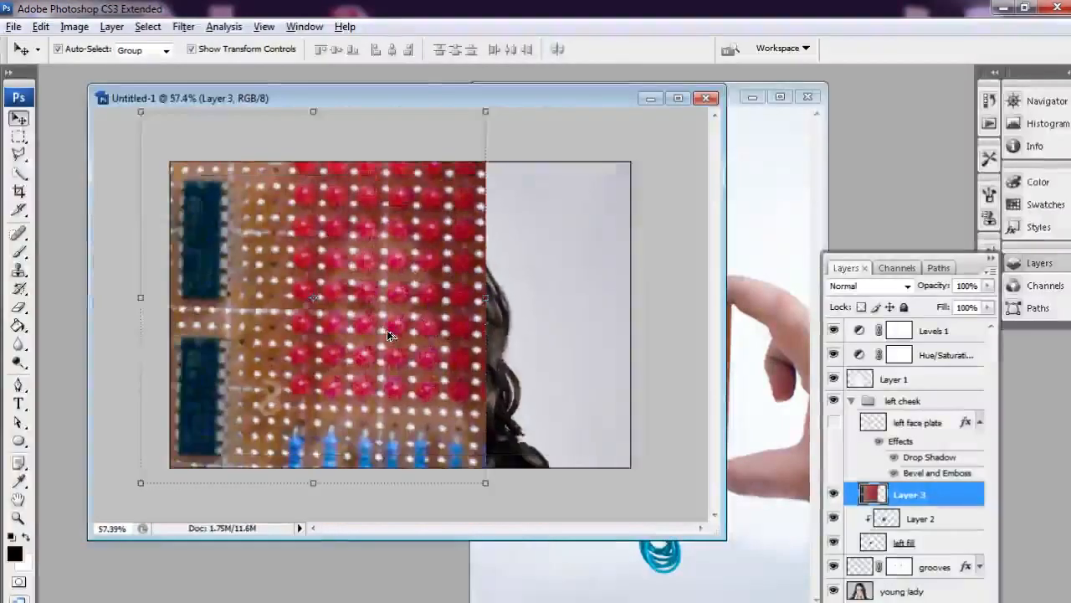
scroll(389, 335, "down", 3, "alt")
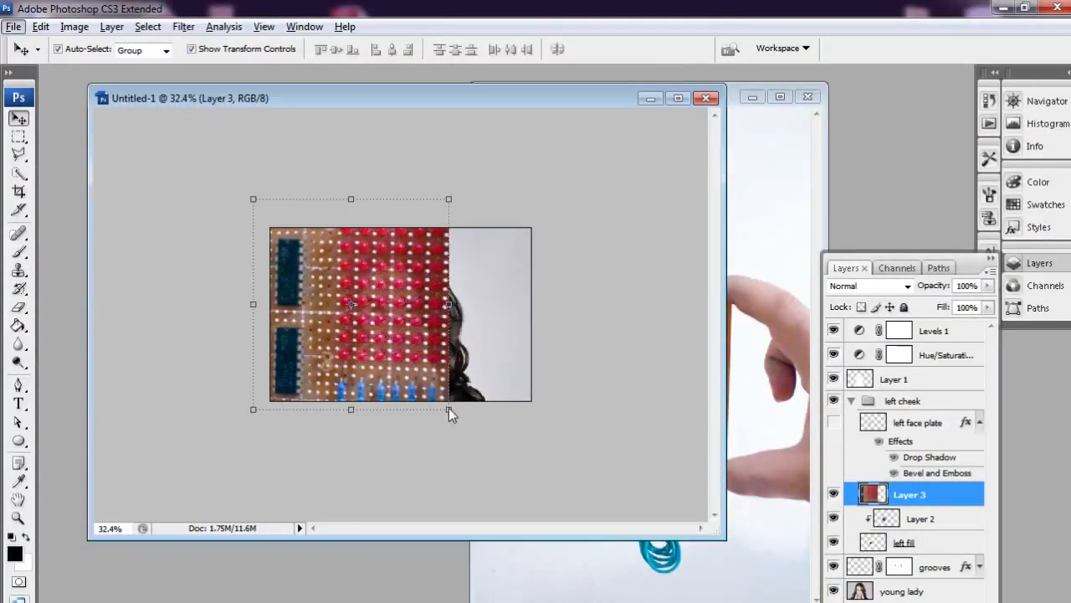
left_click(449, 408)
left_click_drag(448, 408, 371, 330)
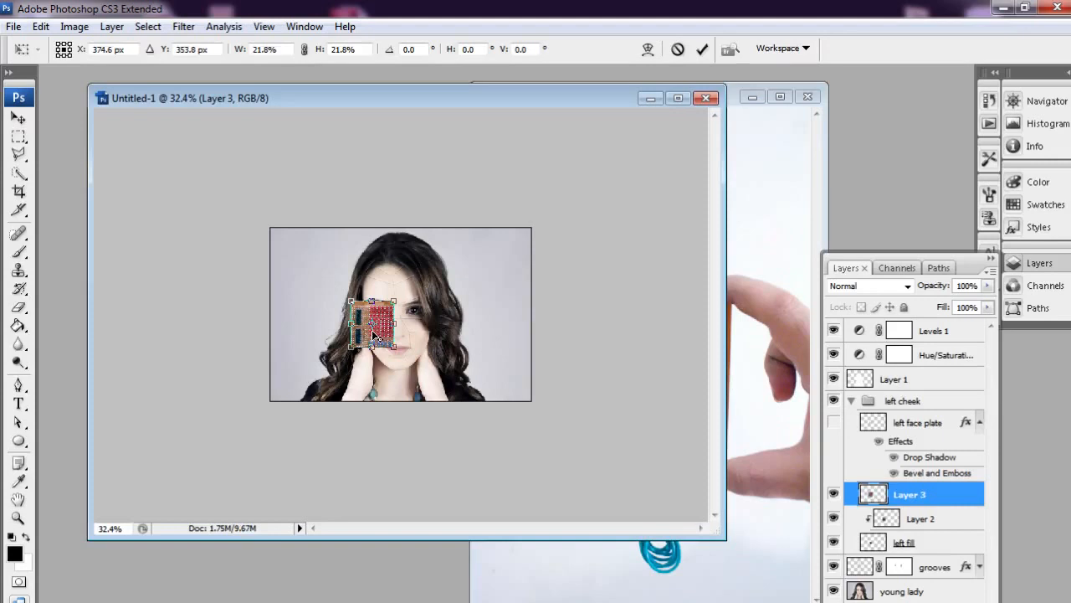
key("Return")
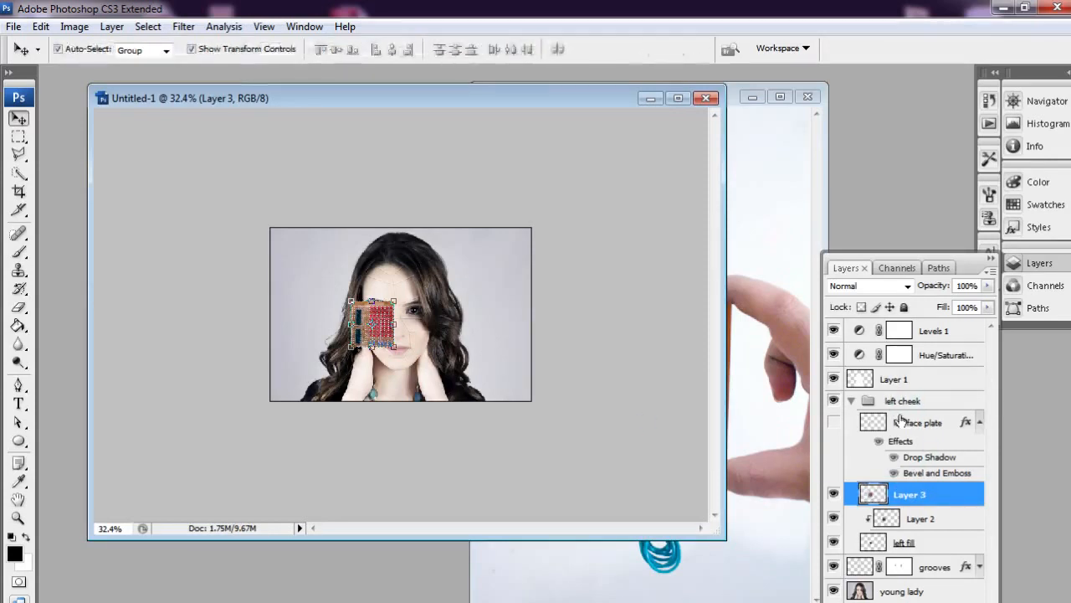
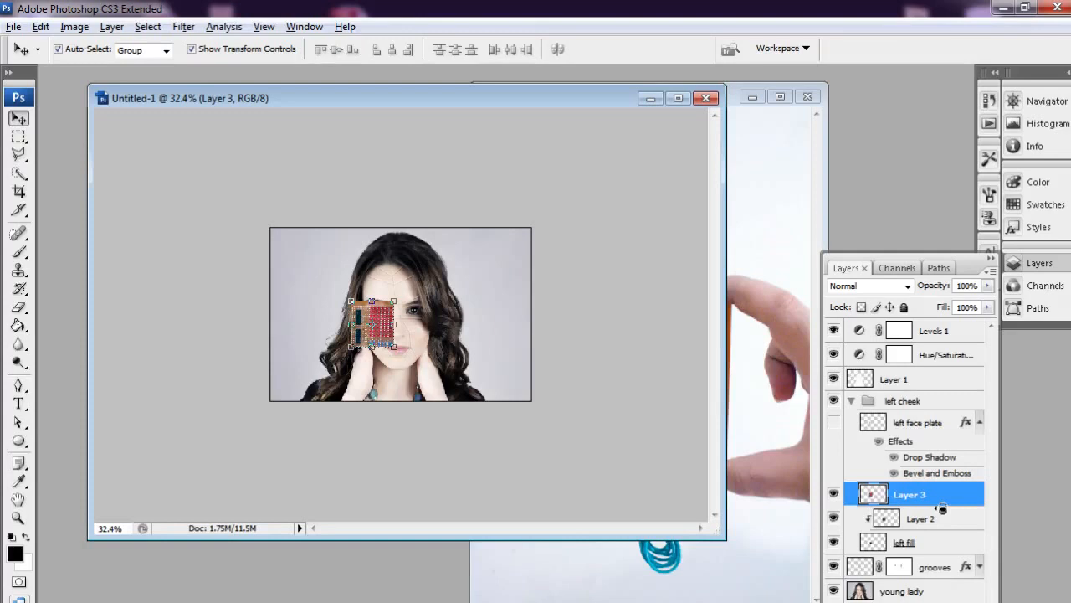
left_click(942, 508, "alt")
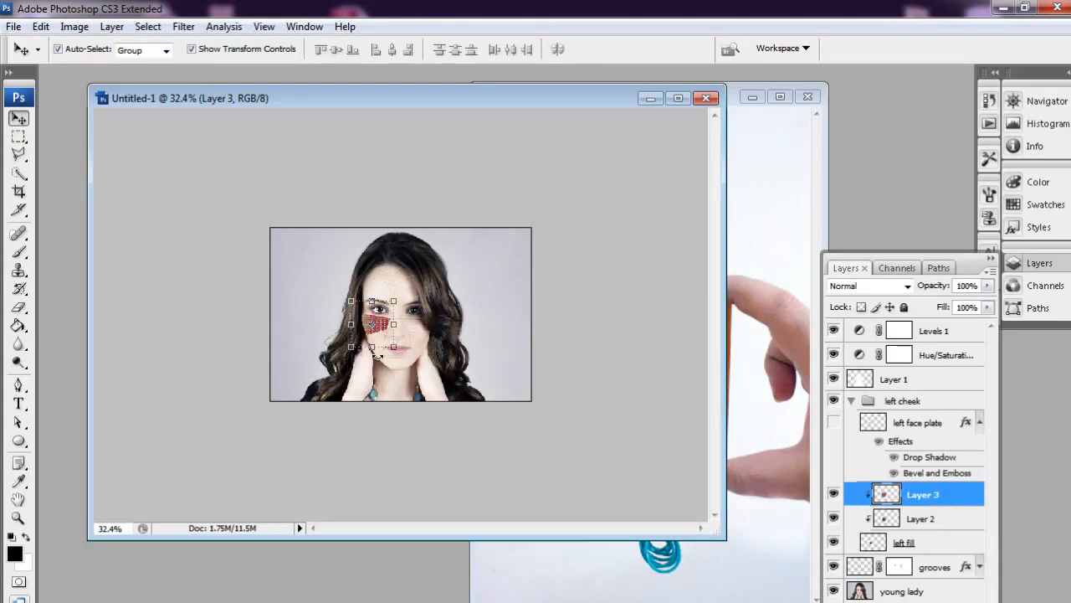
Nudge the orange board slightly left within the cheek opening.
left_click(19, 518)
left_click(370, 339)
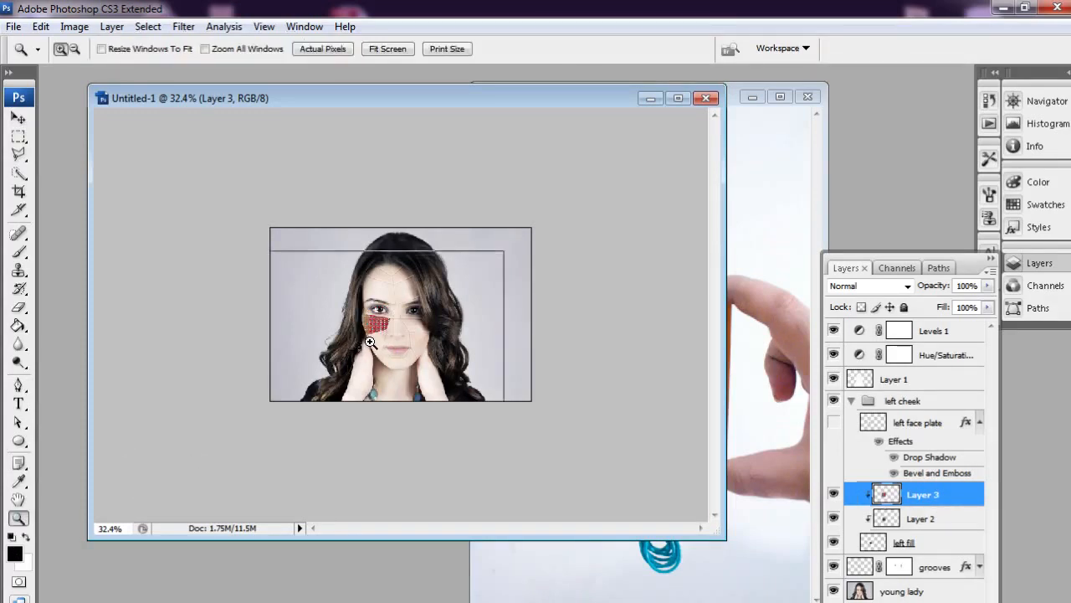
left_click(370, 329)
left_click(370, 329)
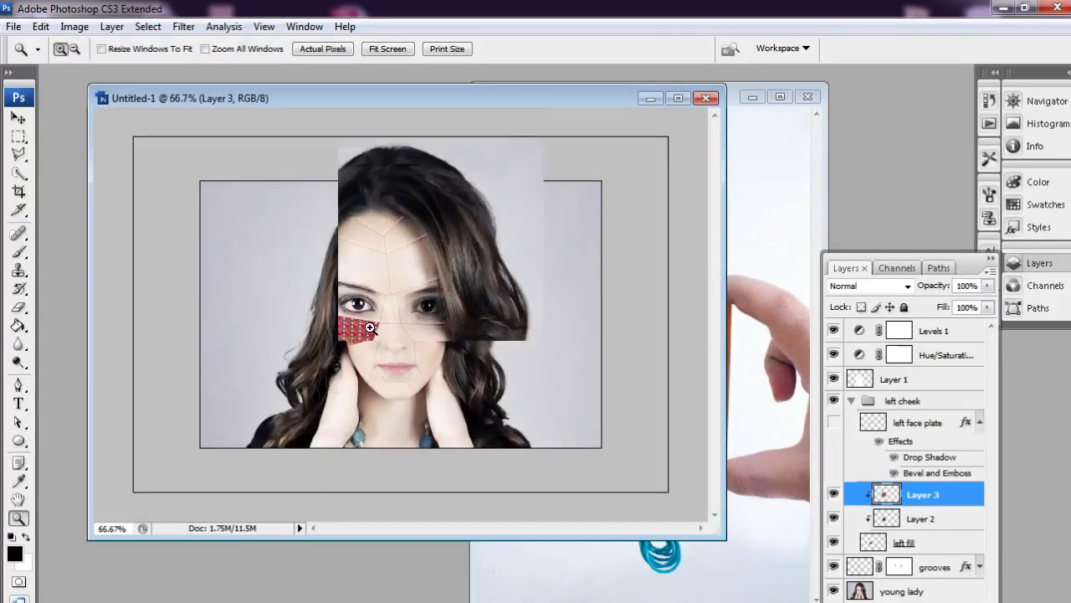
left_click(370, 328)
left_click(370, 328)
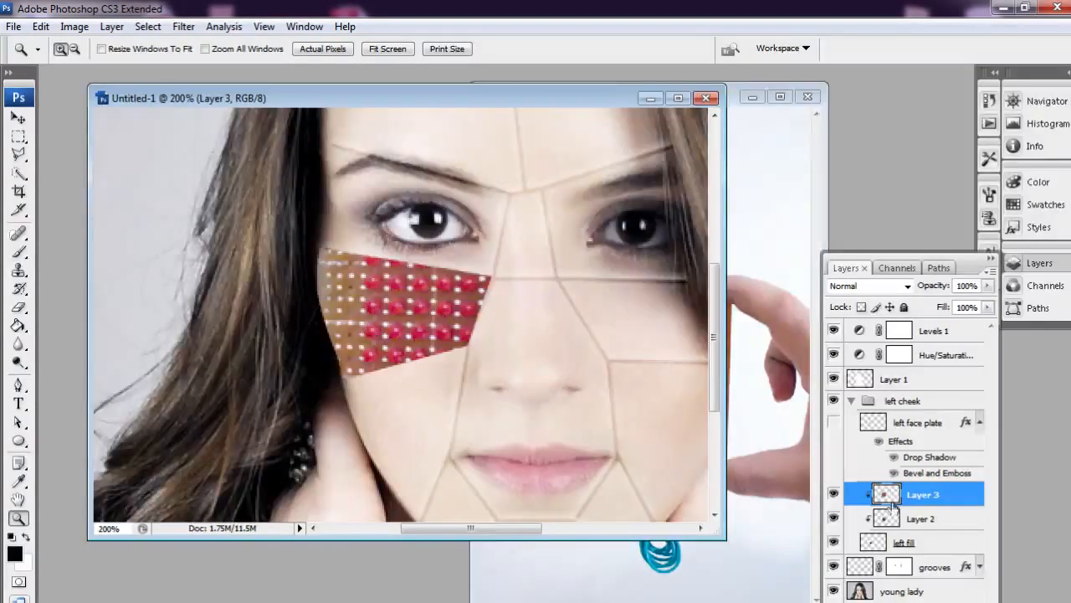
left_click(18, 118)
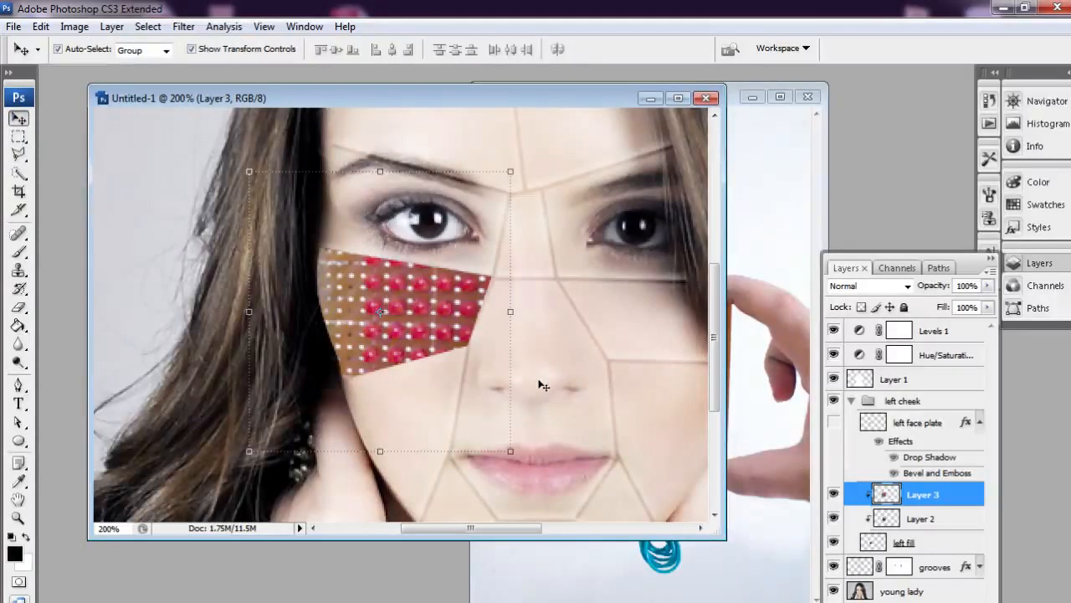
key("Left")
key("Left")
key("Left")
key("Left")
key("Left")
key("Left")
key("Left")
key("Left")
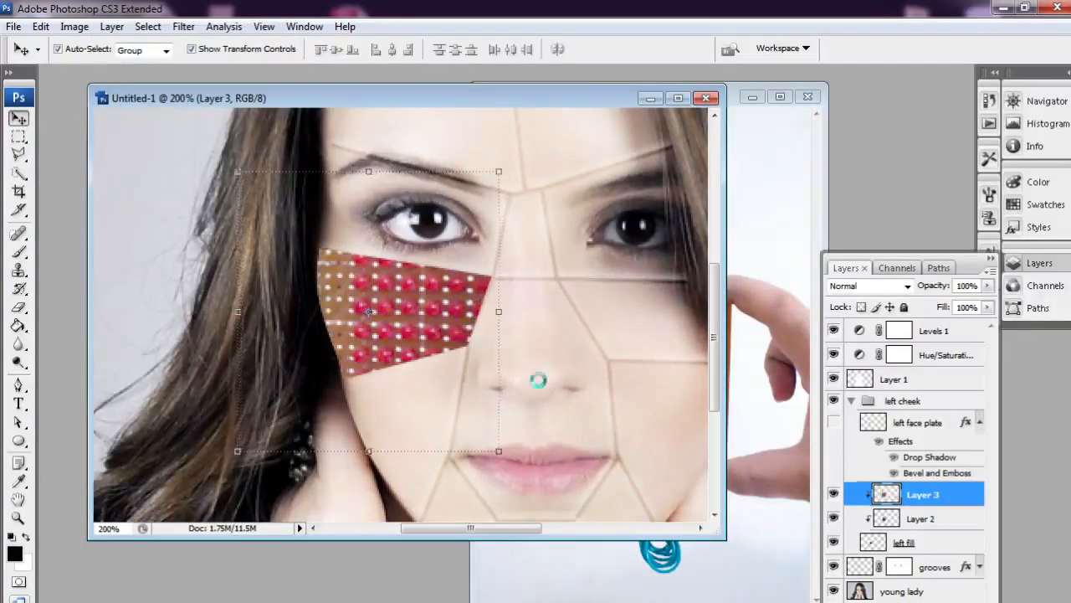
Set the orange board layer's blend mode to Soft Light over the green circuit board.
left_click(909, 287)
left_click(883, 221)
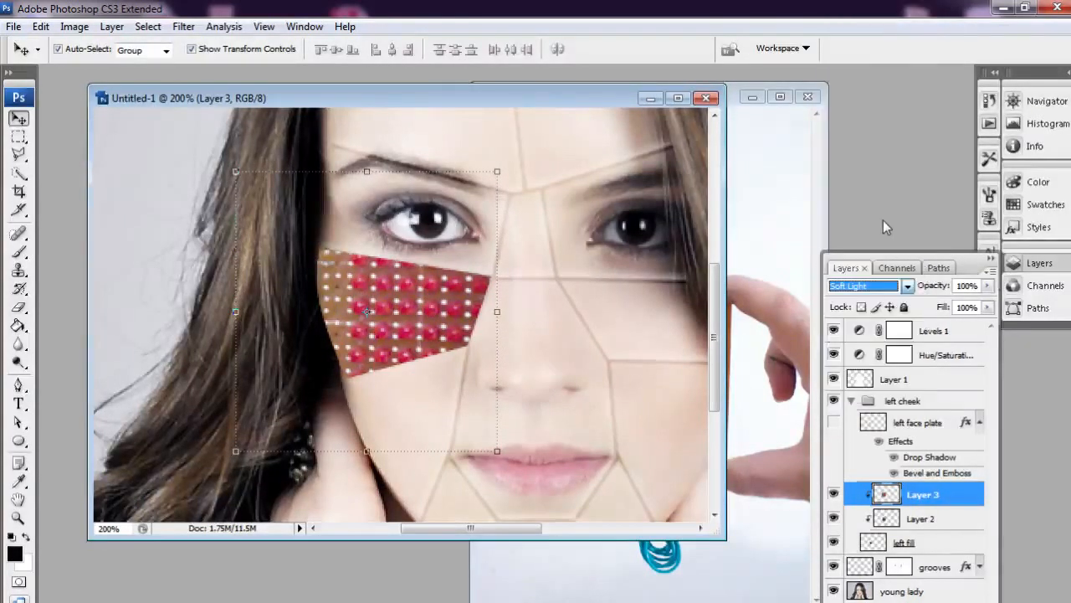
left_click(835, 495)
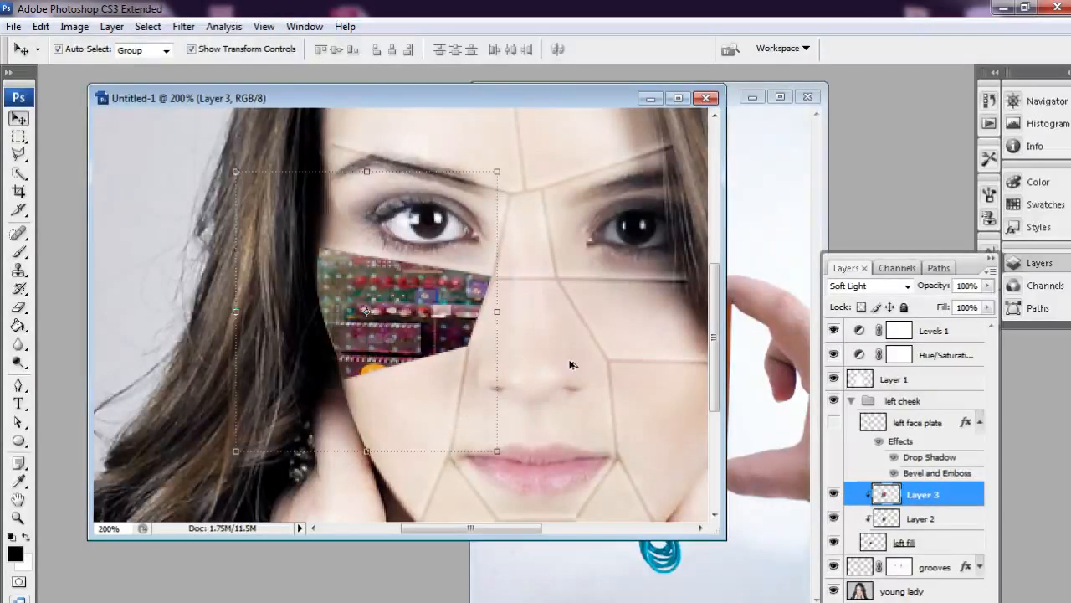
Add a new layer above the orange board layer and set the foreground color to dark red from the swatches.
mouse_move(717, 357)
left_mouse_down()
mouse_move(719, 303)
mouse_move(733, 343)
left_mouse_up()
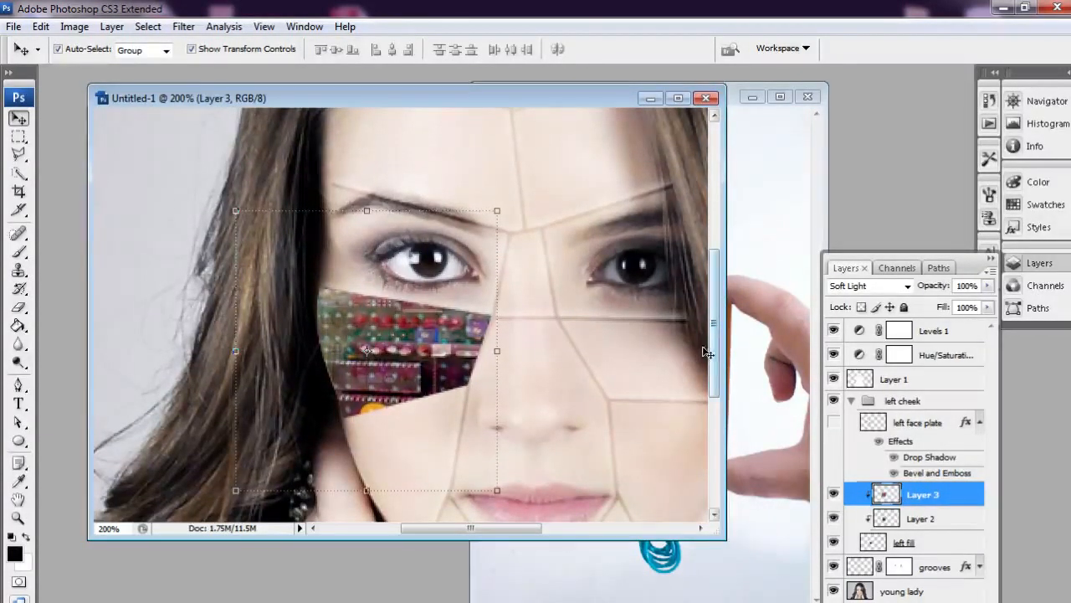
key("ctrl+shift+alt+n")
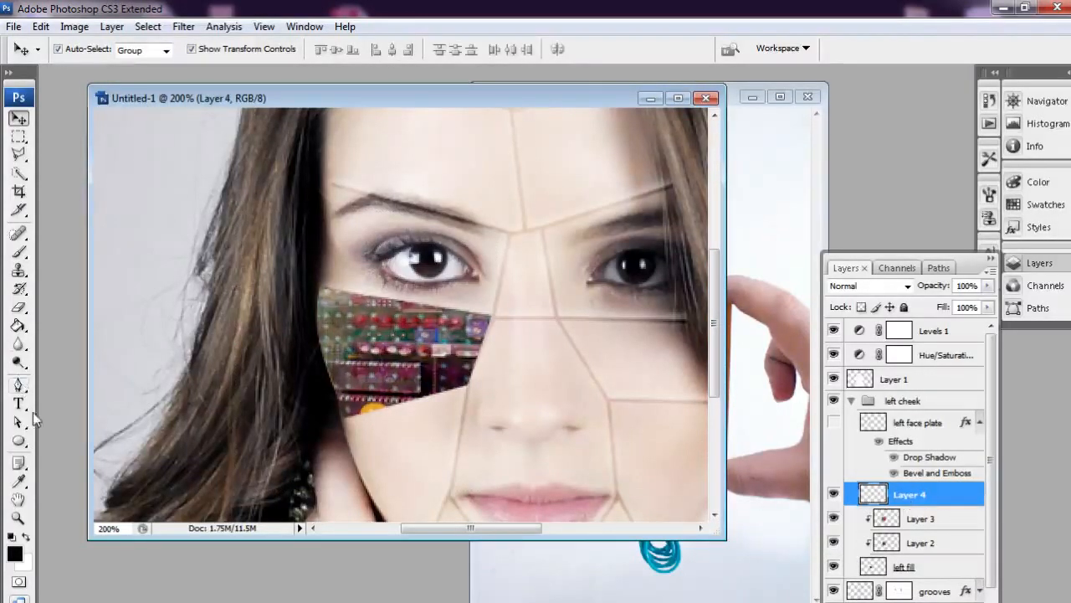
left_click(1040, 204)
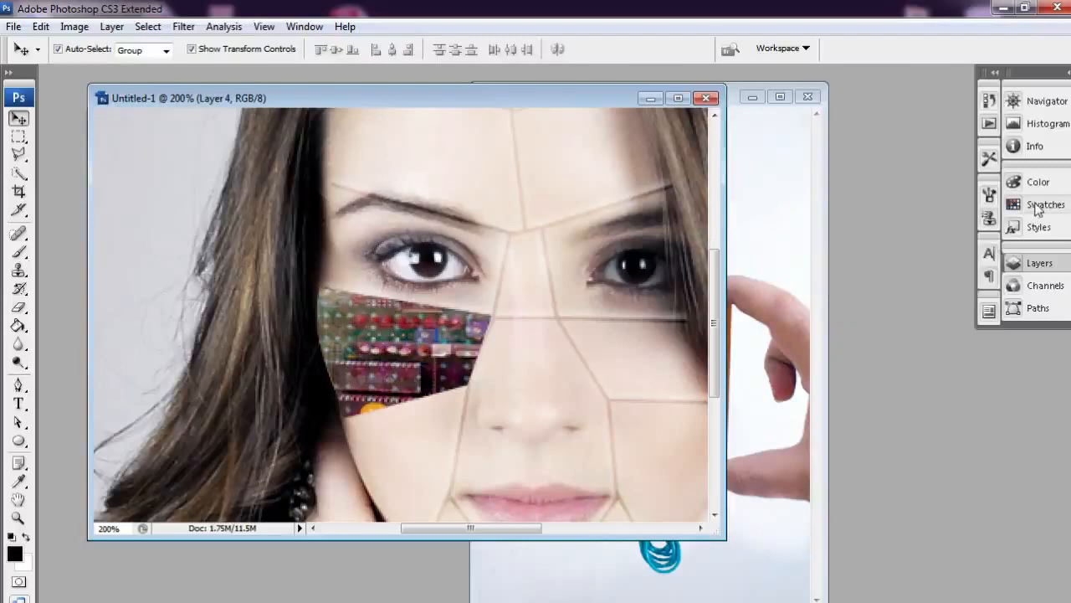
left_click(836, 246)
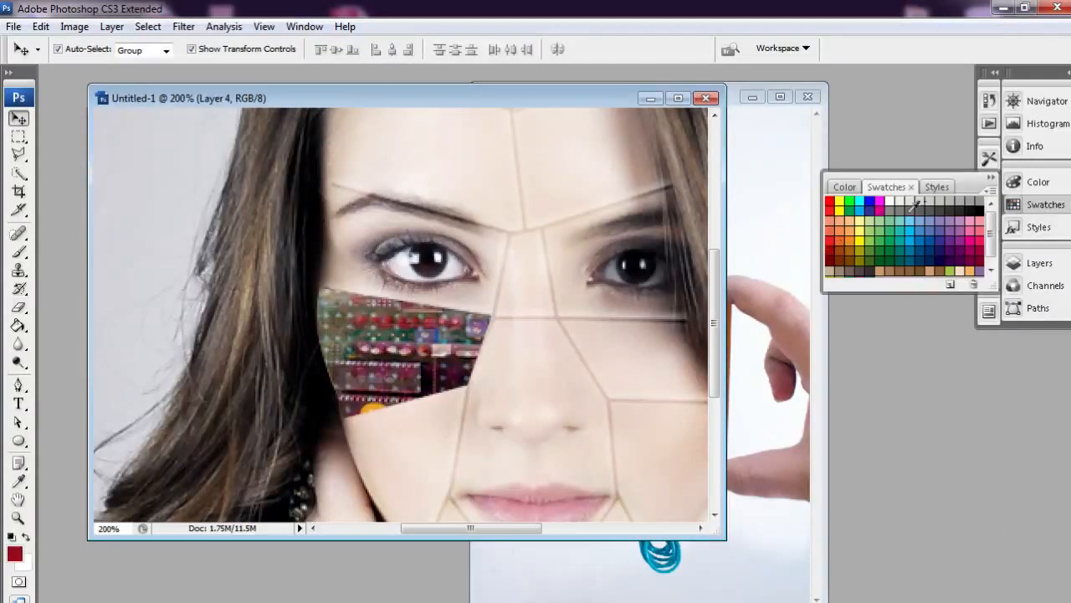
left_click(990, 179)
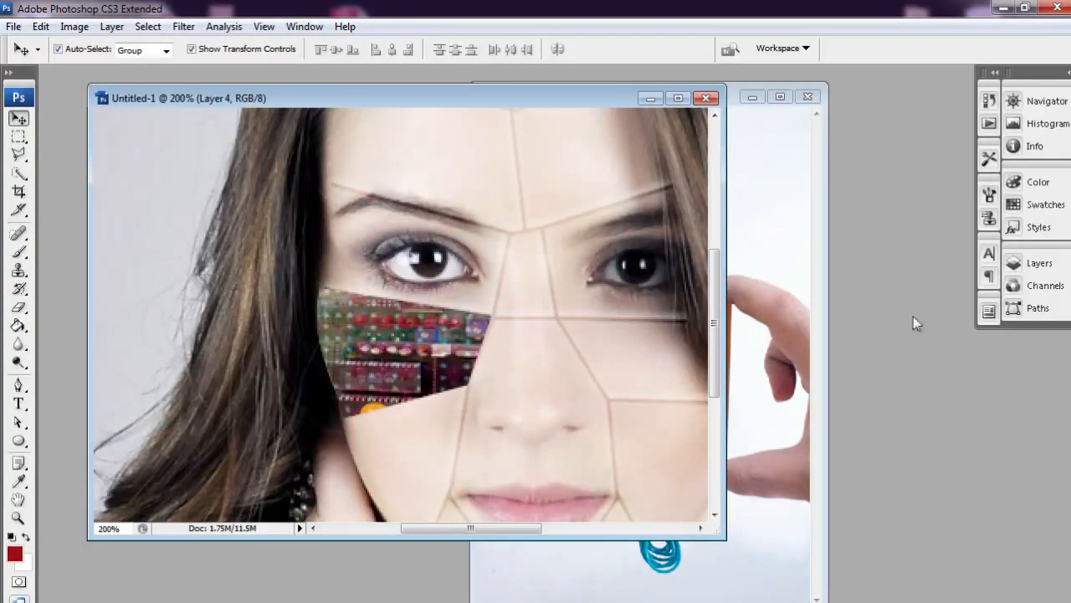
left_click(1040, 263)
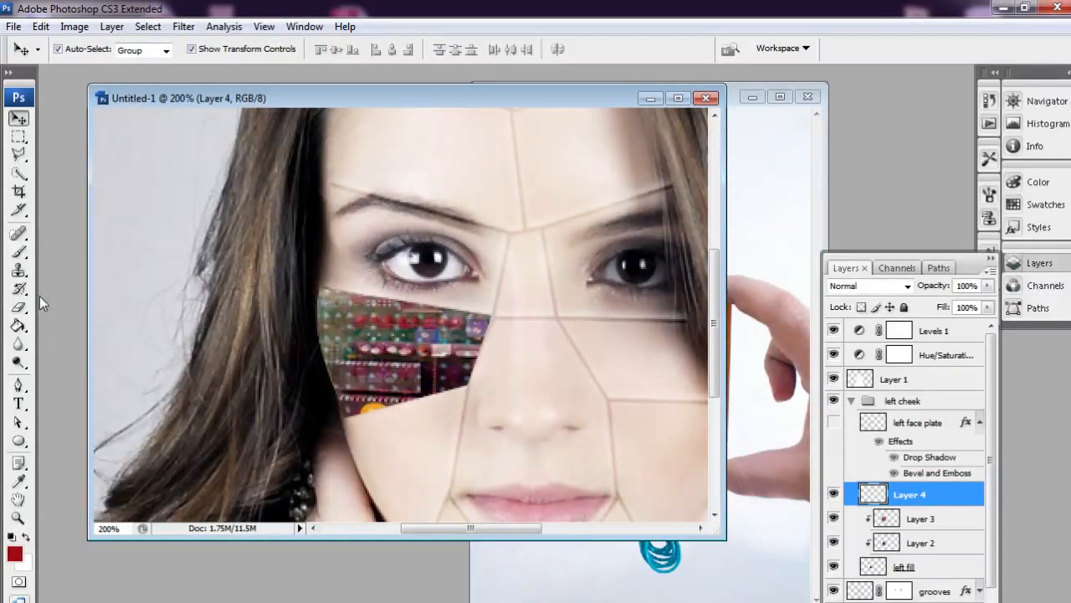
Paint dark red over the whole cheek opening with a 15 px brush and clip the layer to the left fill shape.
left_click(18, 251)
mouse_move(321, 285)
left_mouse_down()
mouse_move(367, 423)
mouse_move(330, 337)
mouse_move(335, 301)
mouse_move(377, 416)
mouse_move(334, 355)
mouse_move(342, 392)
mouse_move(382, 411)
mouse_move(339, 289)
mouse_move(472, 312)
mouse_move(480, 319)
mouse_move(454, 390)
mouse_move(473, 325)
mouse_move(436, 390)
mouse_move(392, 404)
mouse_move(447, 369)
mouse_move(458, 323)
mouse_move(407, 389)
mouse_move(362, 404)
mouse_move(346, 421)
mouse_move(359, 332)
mouse_move(377, 321)
mouse_move(388, 378)
mouse_move(424, 325)
mouse_move(433, 322)
mouse_move(396, 368)
mouse_move(441, 327)
mouse_move(387, 359)
mouse_move(453, 339)
mouse_move(356, 309)
mouse_move(330, 286)
mouse_move(368, 314)
left_mouse_up()
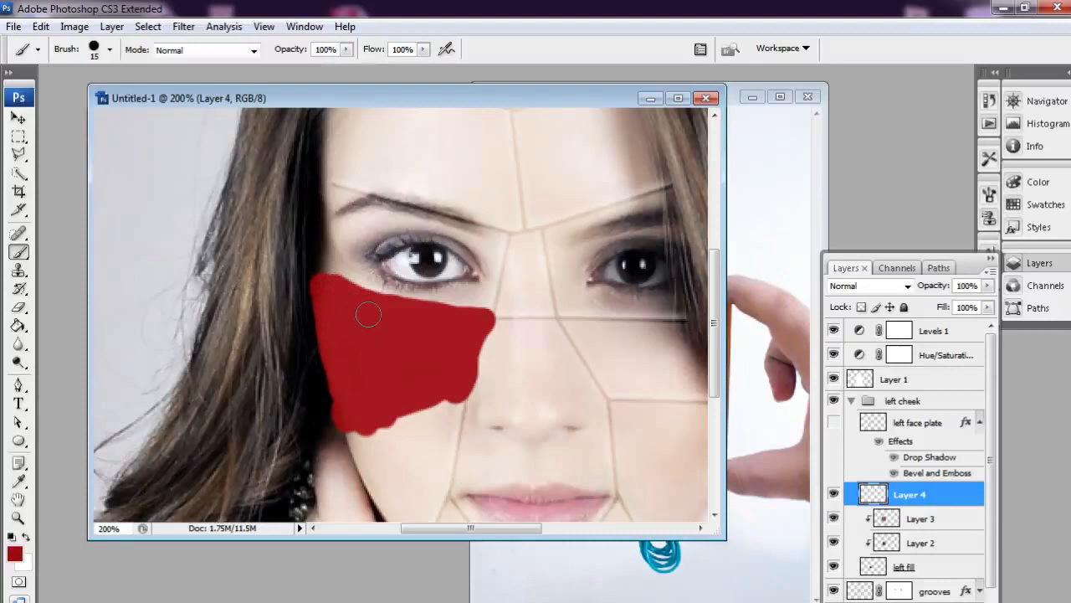
left_click(927, 506, "alt")
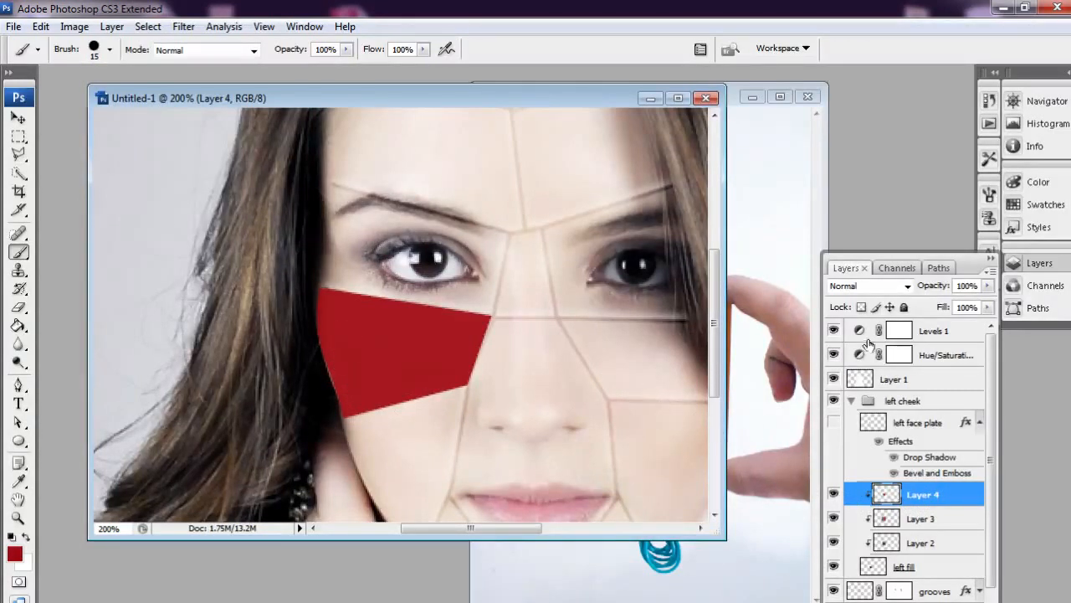
Set the red paint layer to Soft Light blending at 73% opacity.
left_click(908, 286)
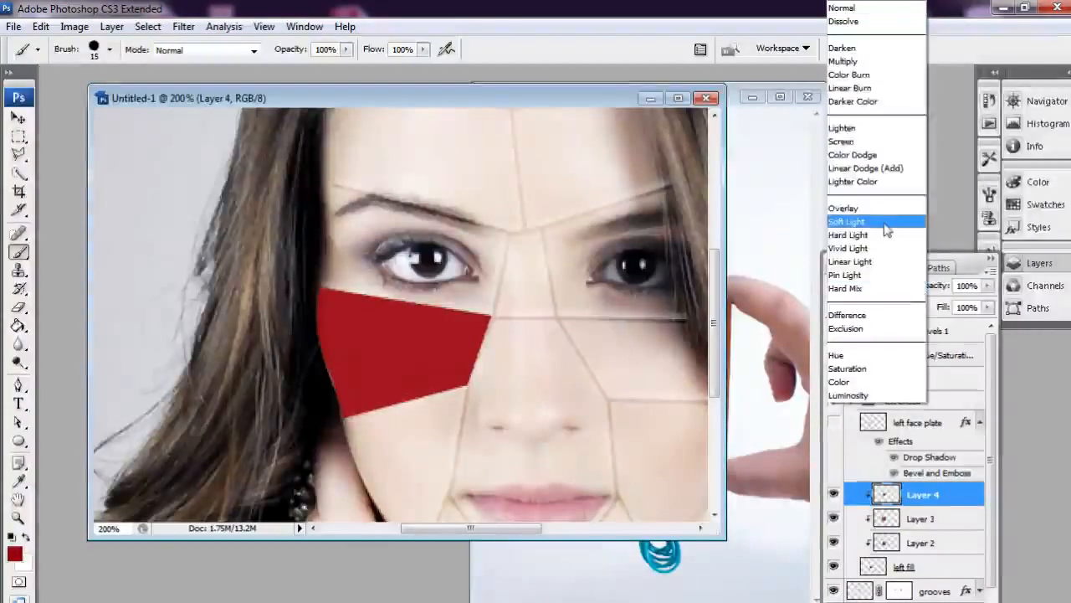
left_click(884, 226)
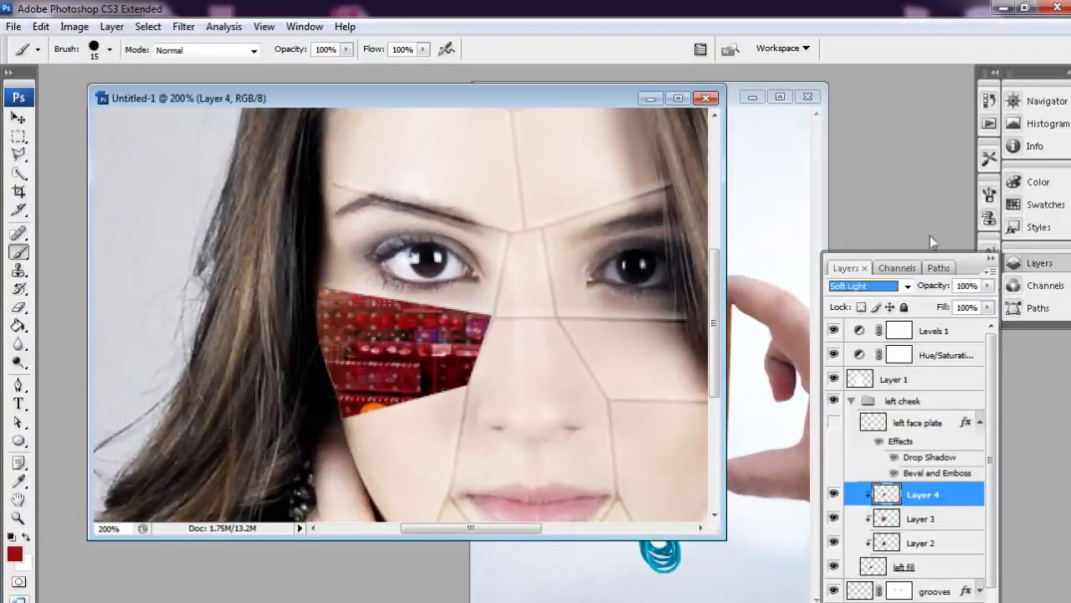
left_click_drag(988, 286, 966, 306)
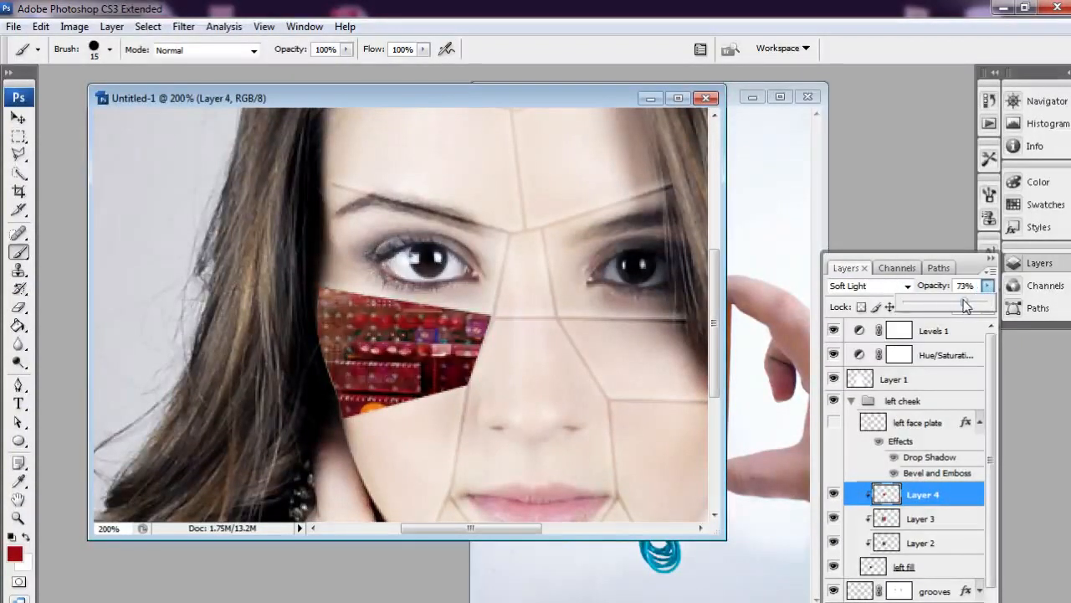
Compare the cheek circuitry with and without the red tint layer and the left face plate.
left_click(834, 495)
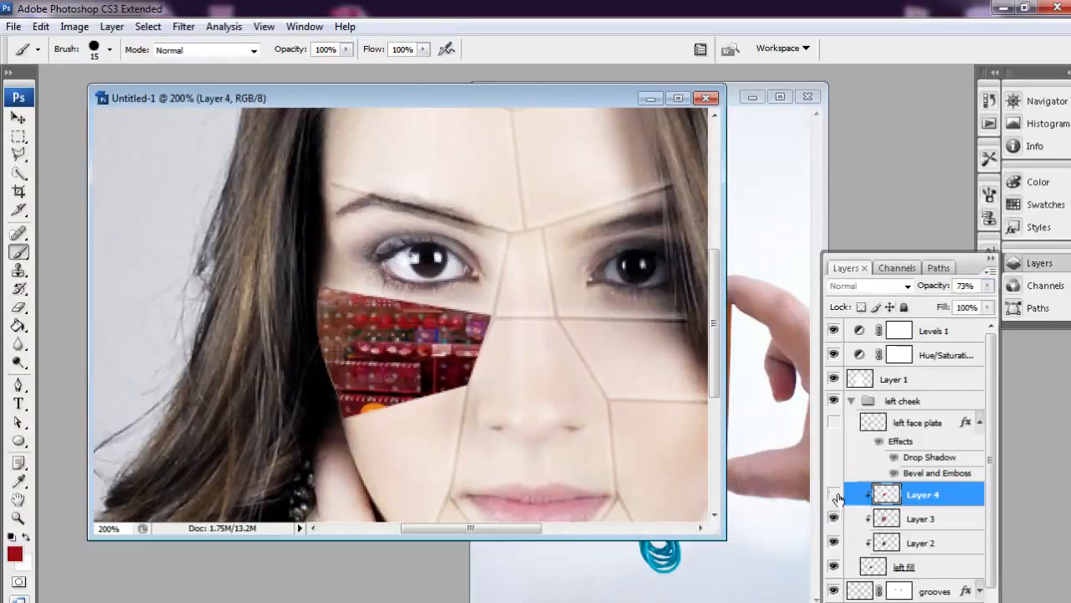
left_click(834, 495)
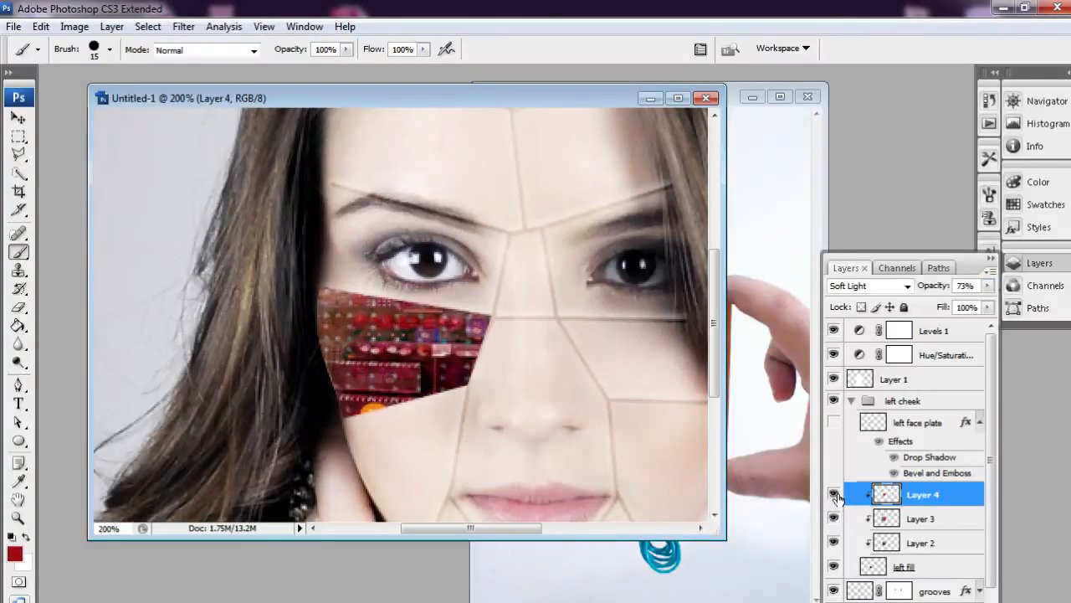
left_click(834, 422)
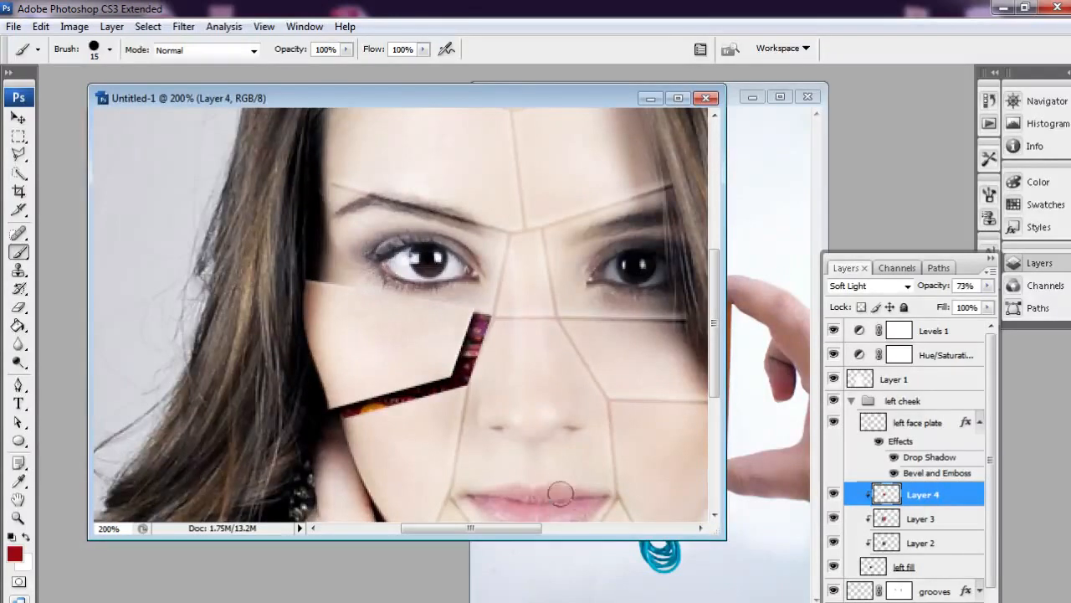
left_click(834, 425)
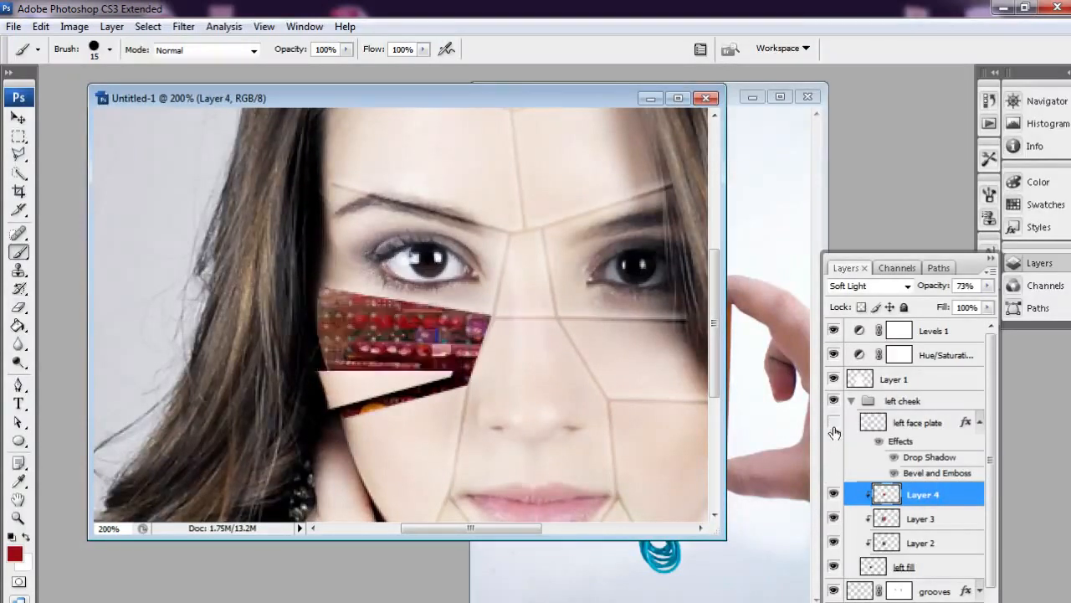
Add an inner shadow to the left fill layer, independent of global light, with a -63° angle and 18 px size.
left_click(908, 569)
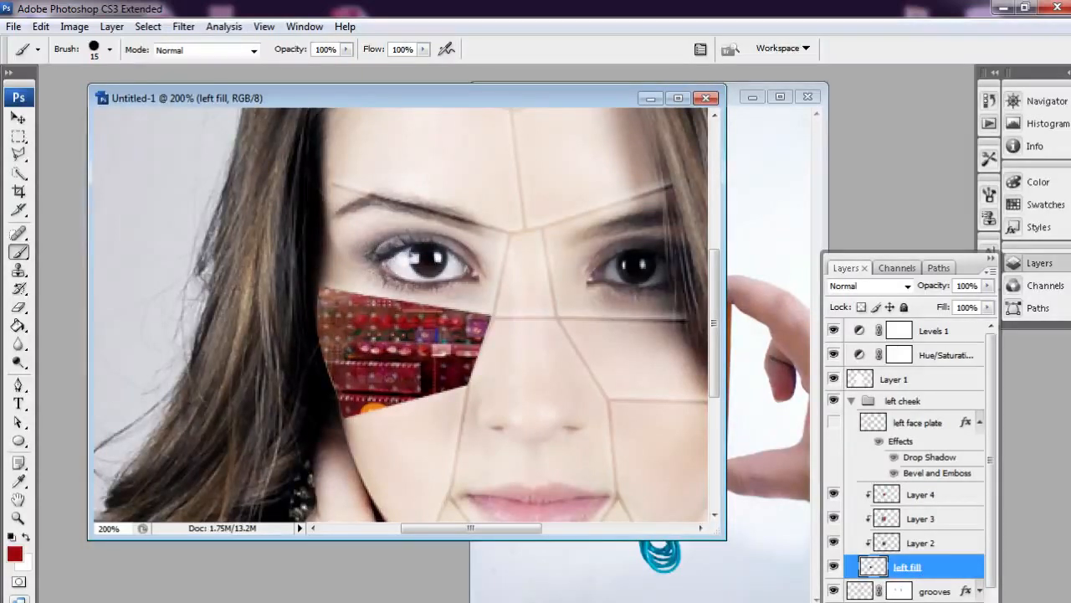
left_click(863, 602)
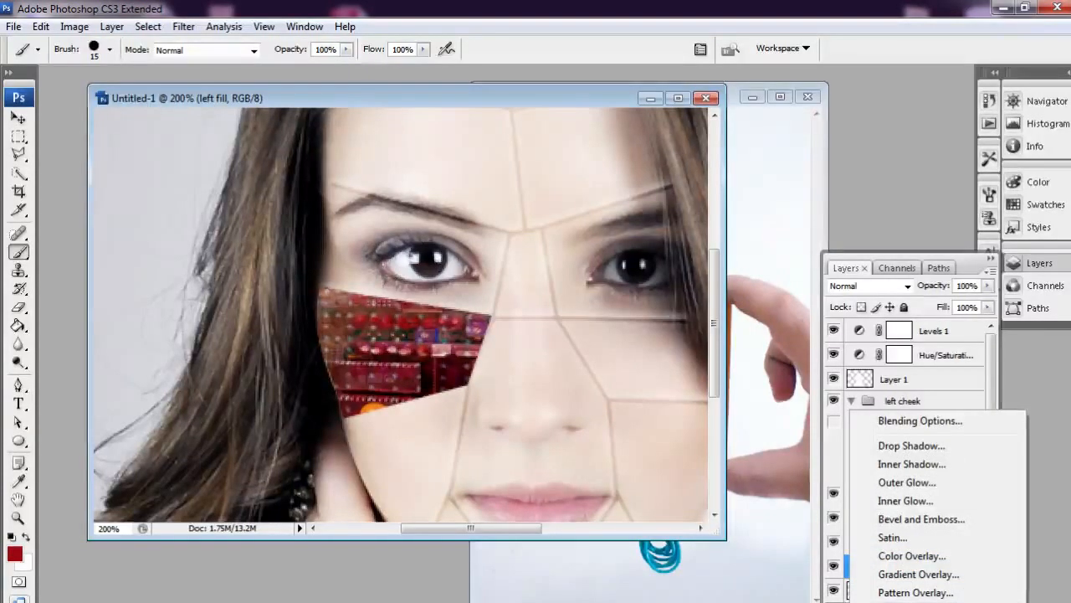
left_click(931, 468)
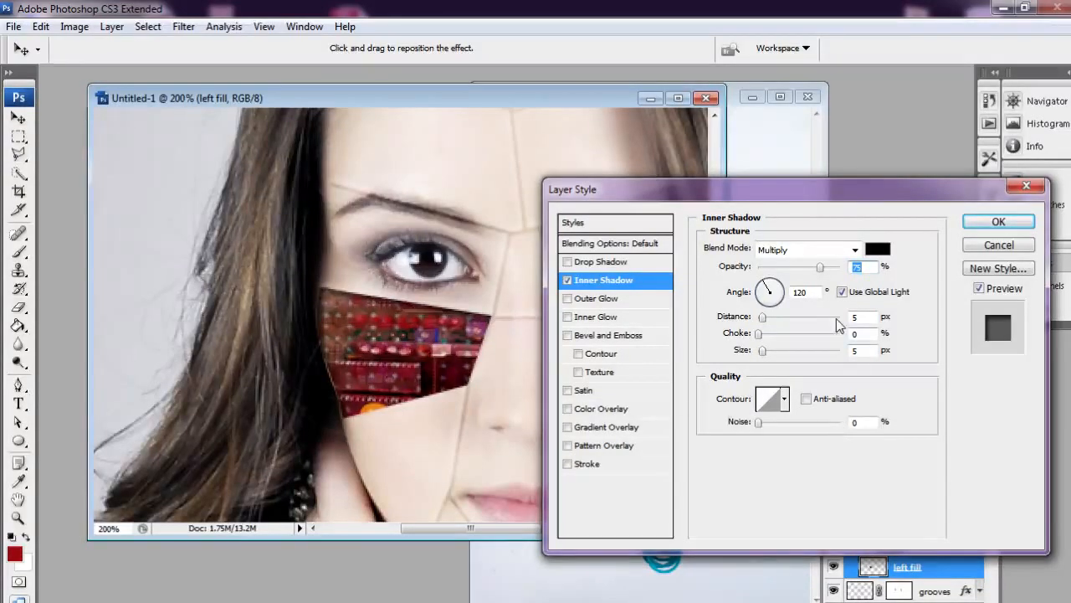
left_click(842, 292)
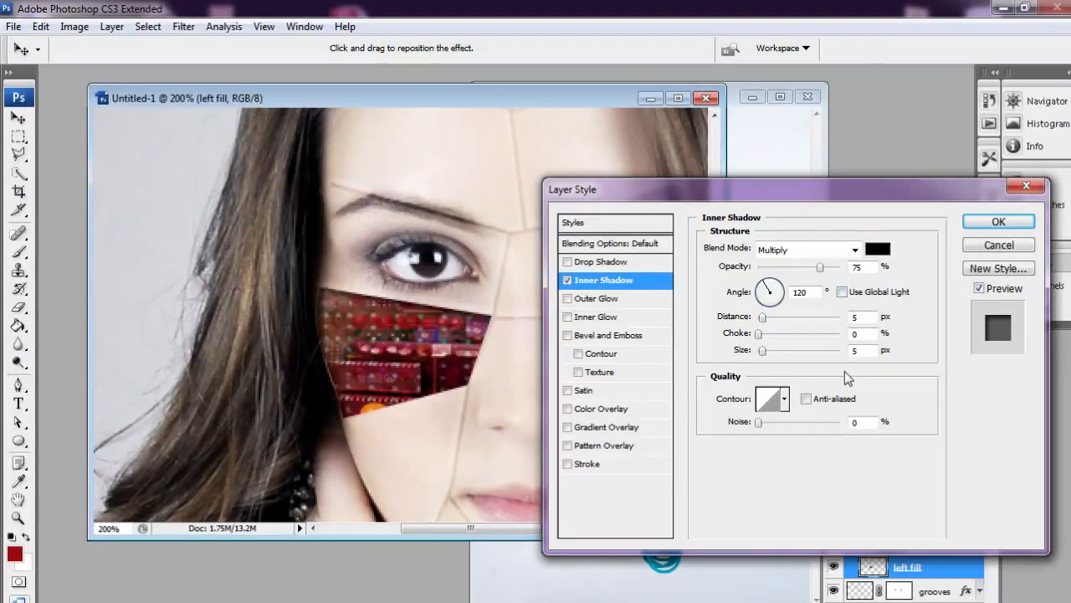
left_click(775, 307)
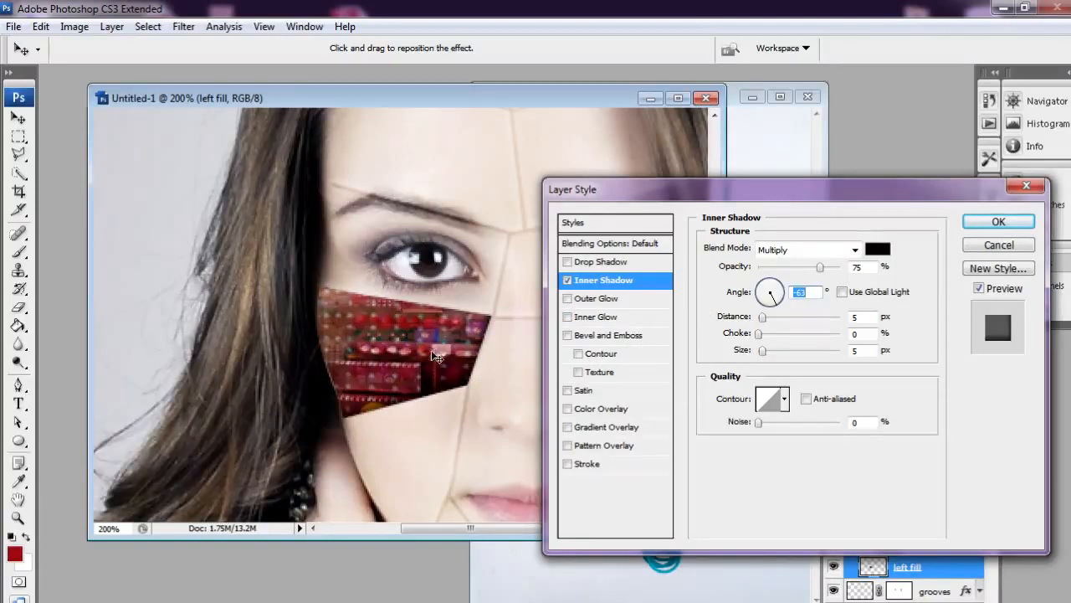
left_click_drag(758, 350, 769, 348)
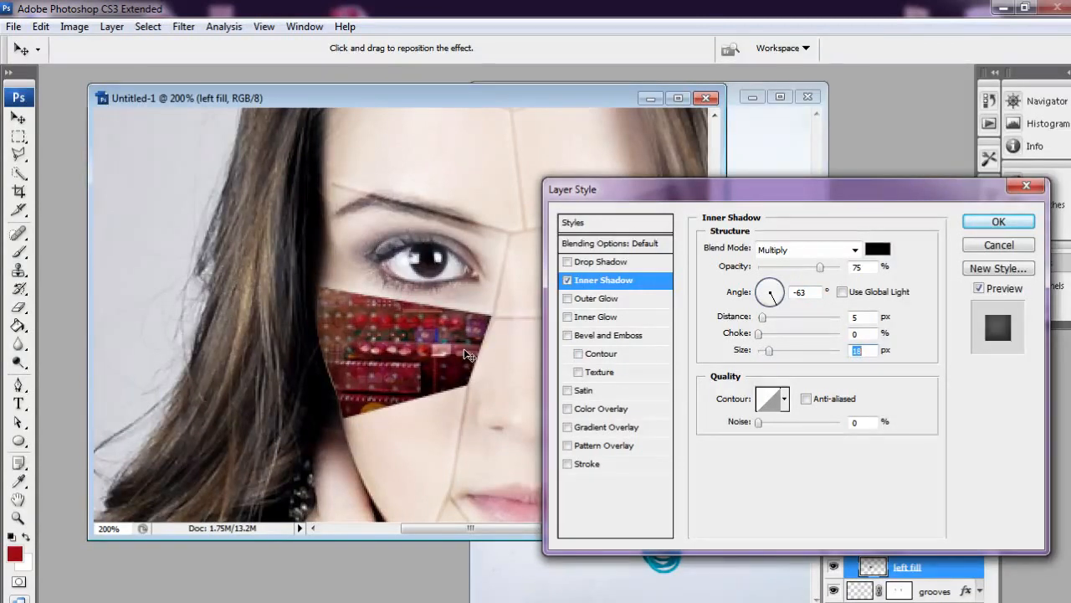
left_click(998, 221)
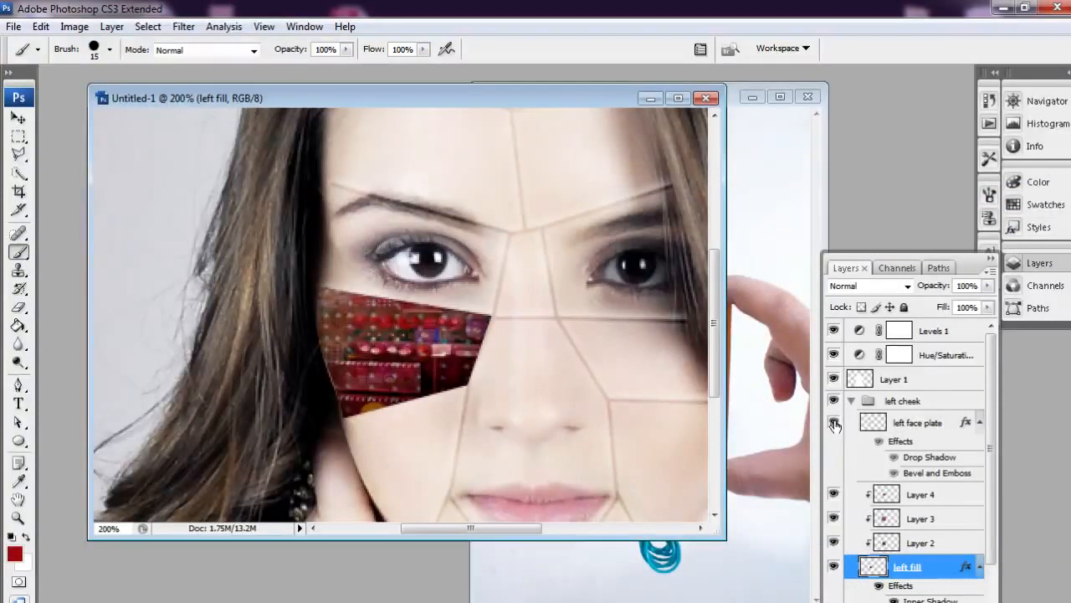
Show the left face plate again and review the raised cheek against the whole face.
left_click(835, 424)
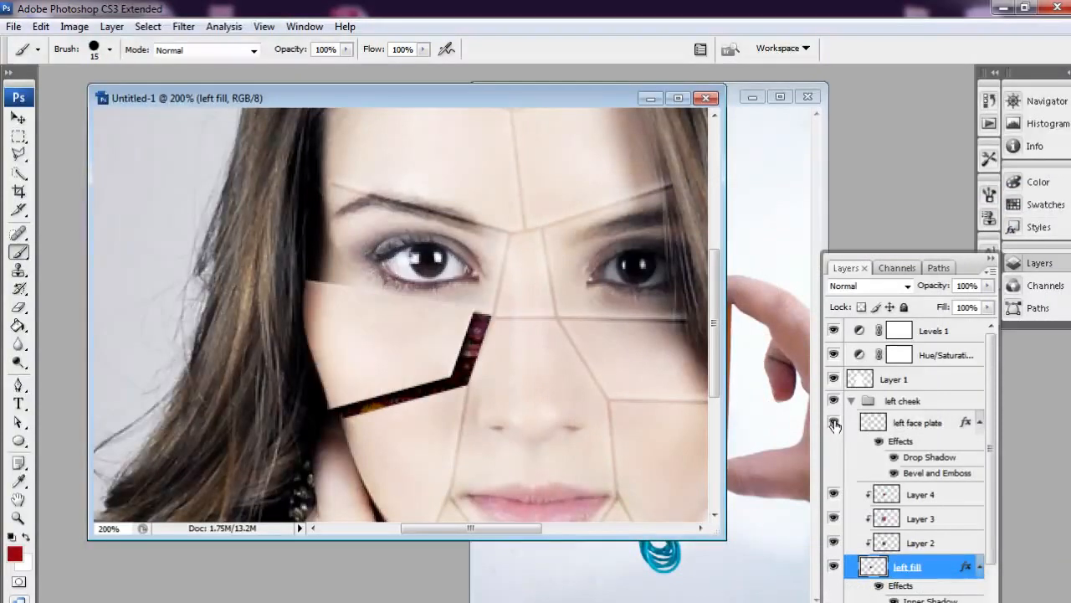
left_click(19, 518)
left_click(524, 354, "alt")
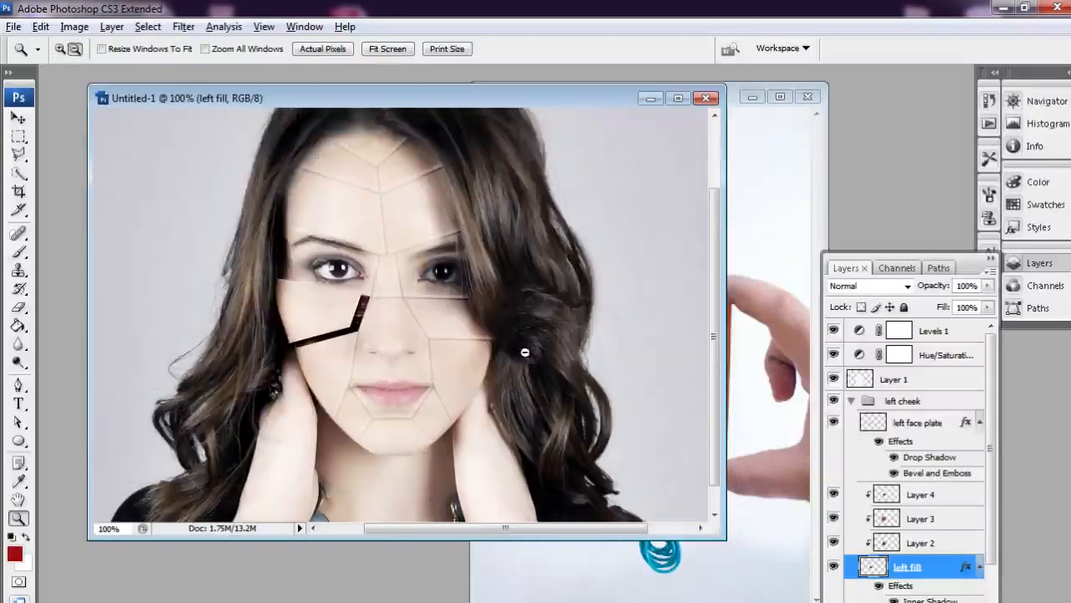
left_click(524, 353, "alt")
left_click(380, 341)
left_click(421, 243)
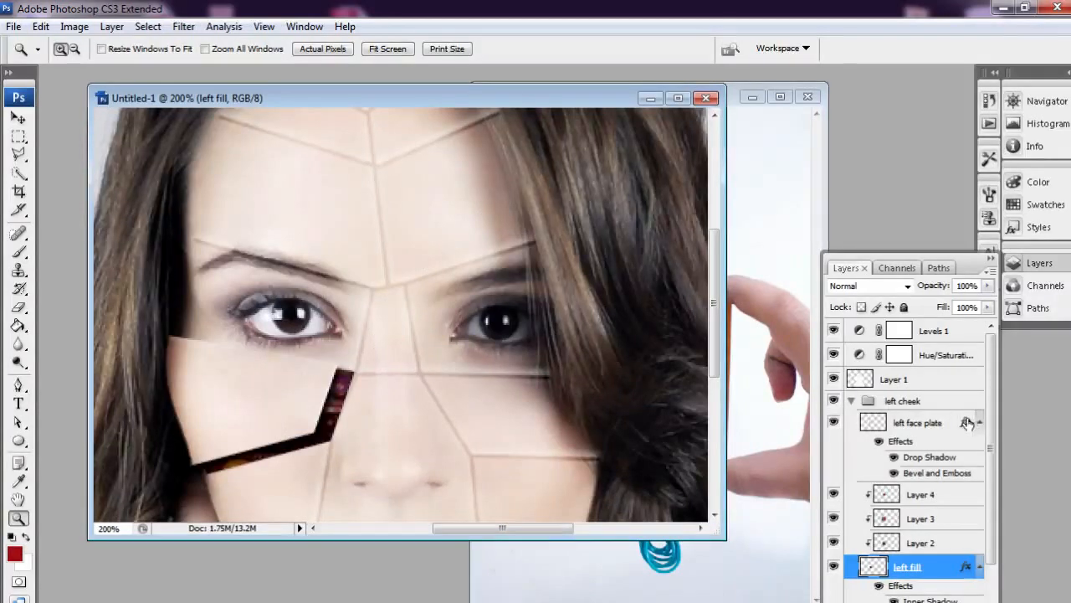
Collapse the left cheek group and add a layer named eye directly above the young lady layer.
left_click(853, 405)
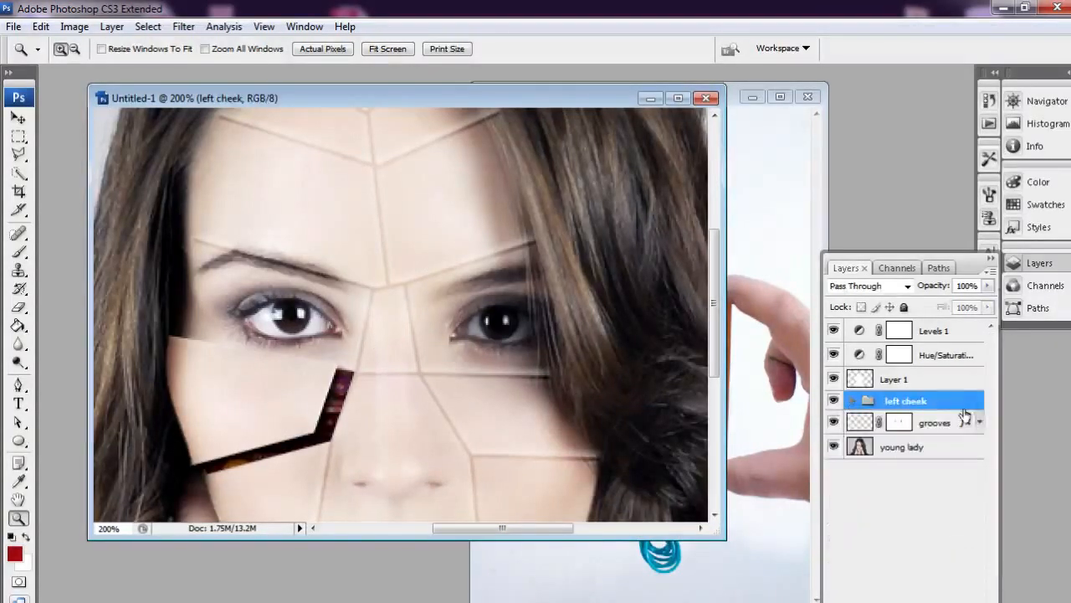
left_click(920, 448)
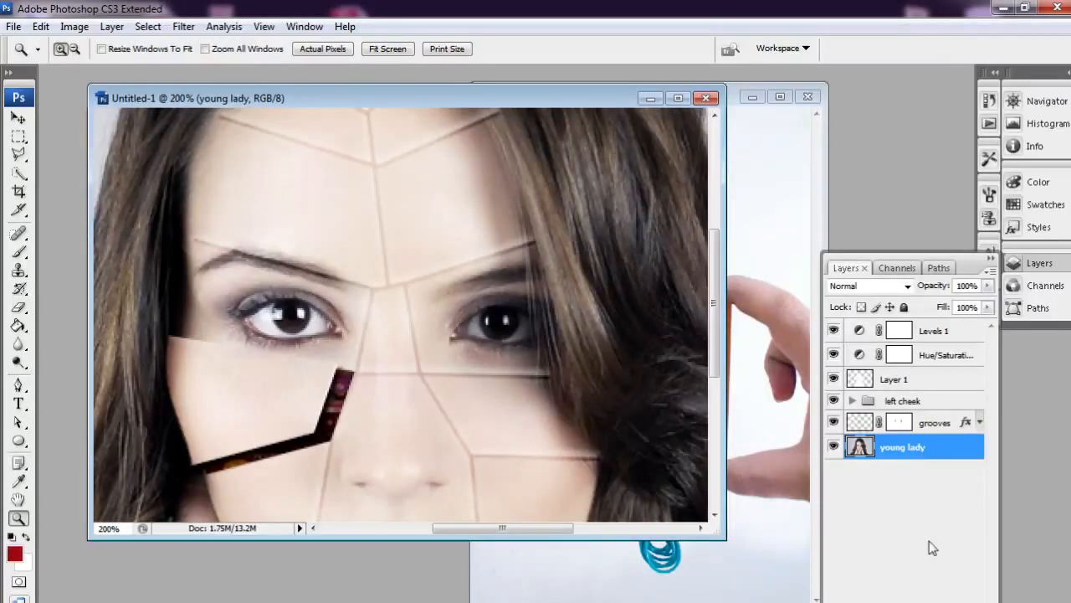
key("ctrl+shift+alt+n")
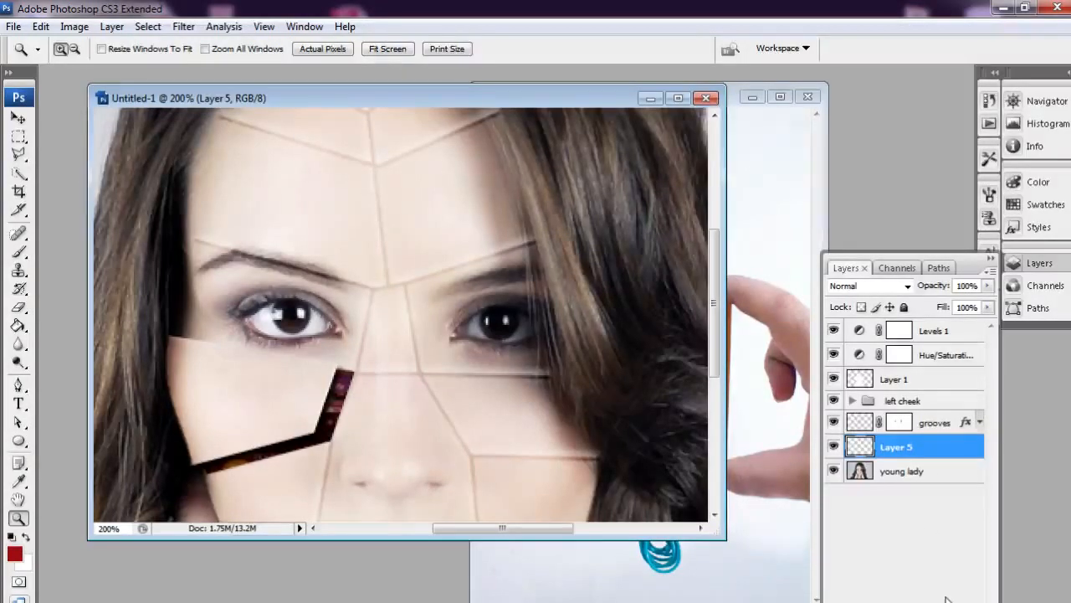
double_click(895, 450)
type("eye")
left_click(916, 528)
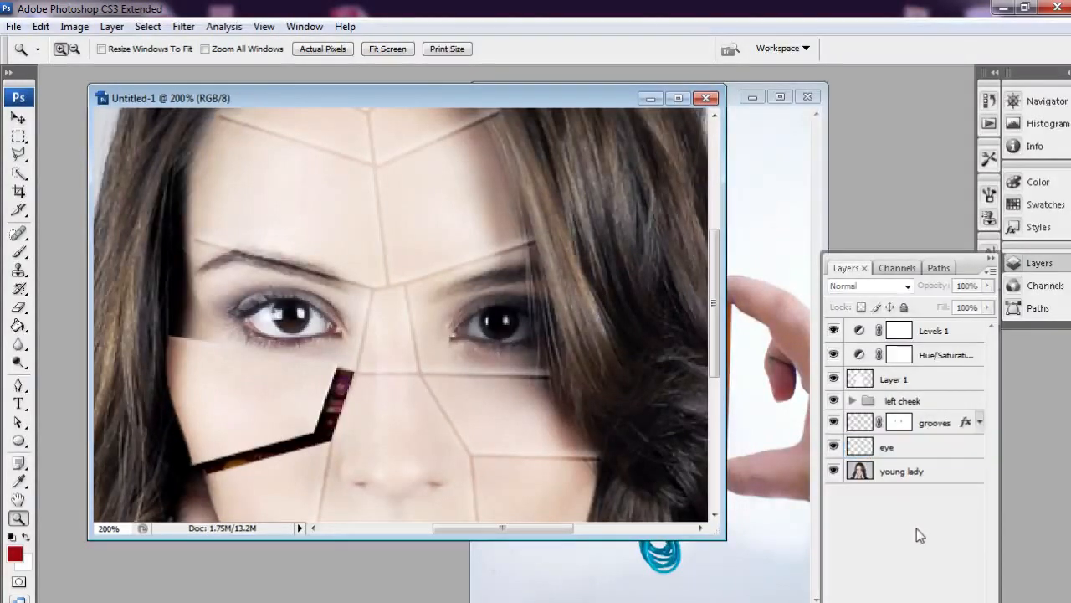
left_click(919, 451)
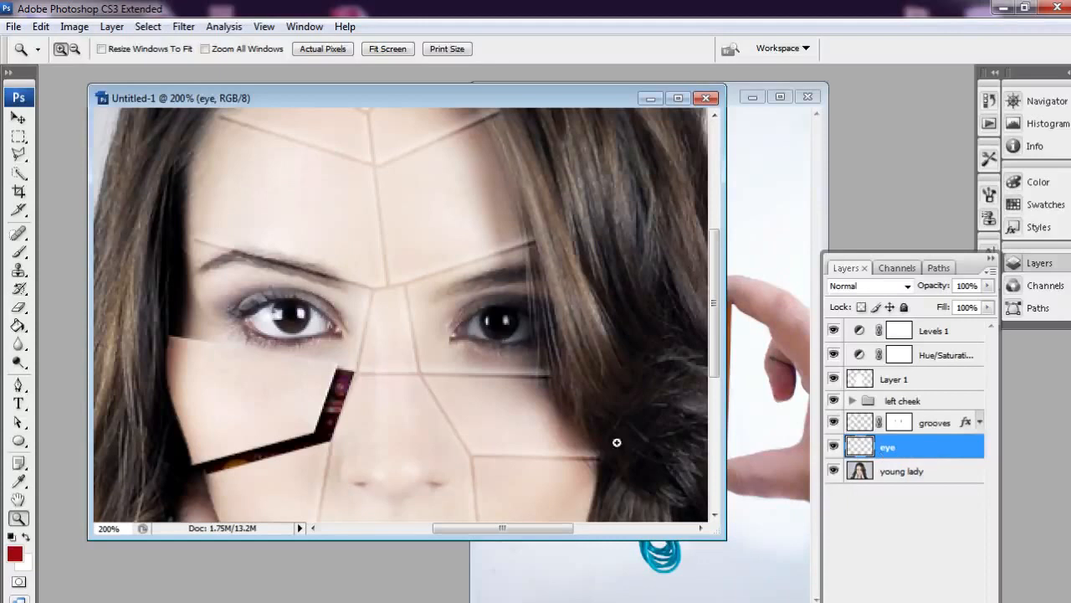
Set the foreground color to teal 0dbbad.
left_click(14, 553)
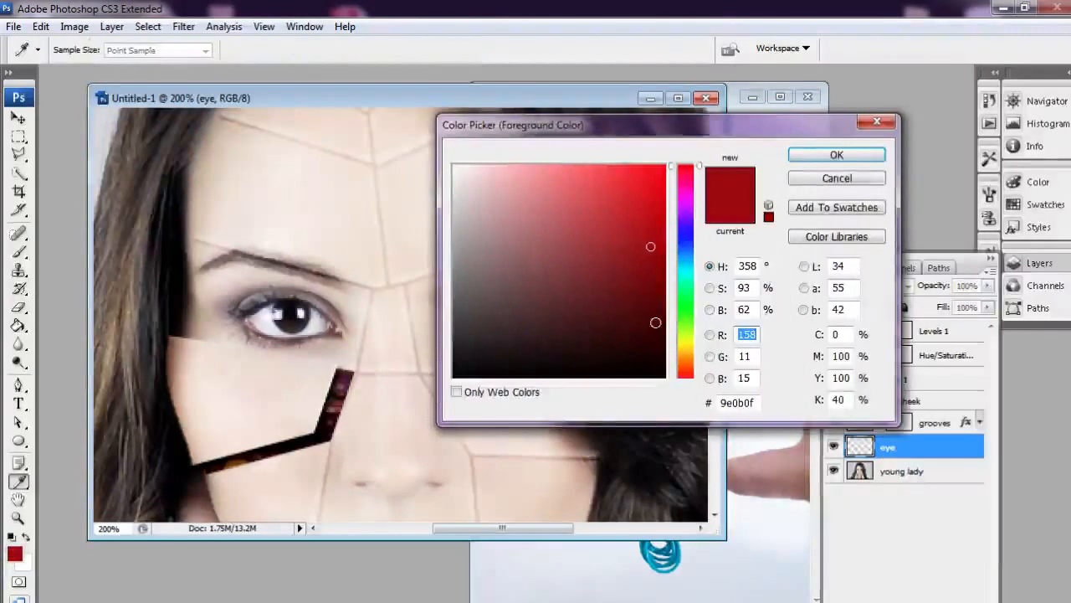
left_click(684, 275)
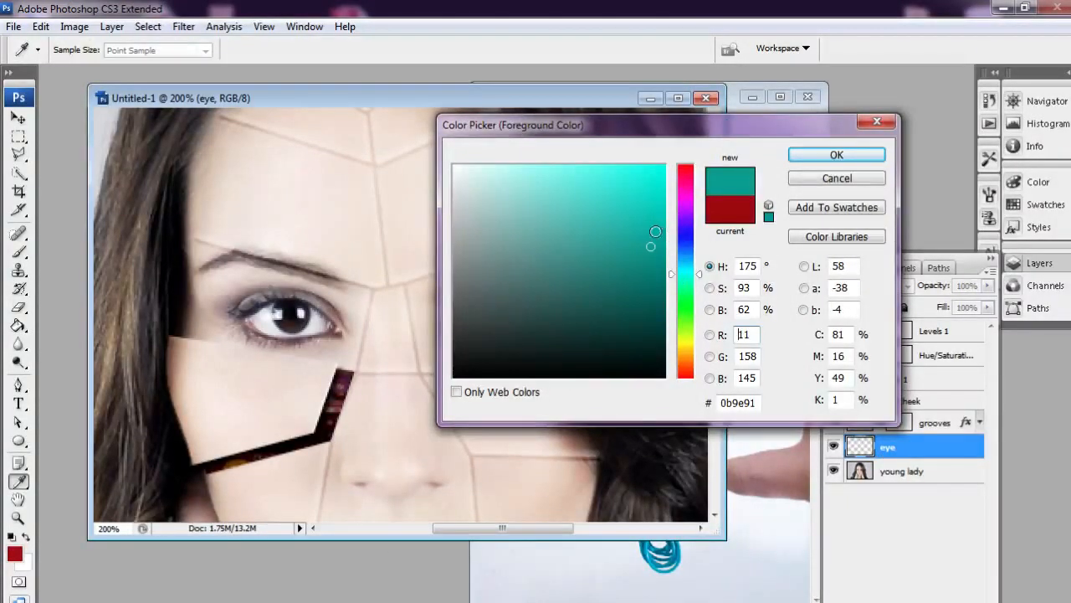
left_click_drag(651, 240, 650, 221)
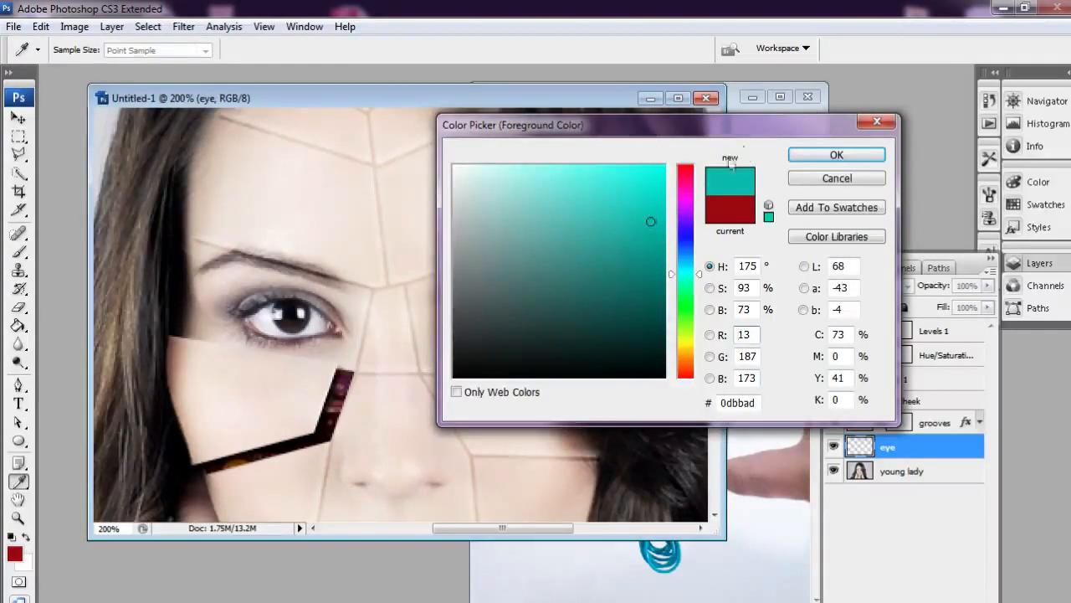
left_click(803, 155)
key("z")
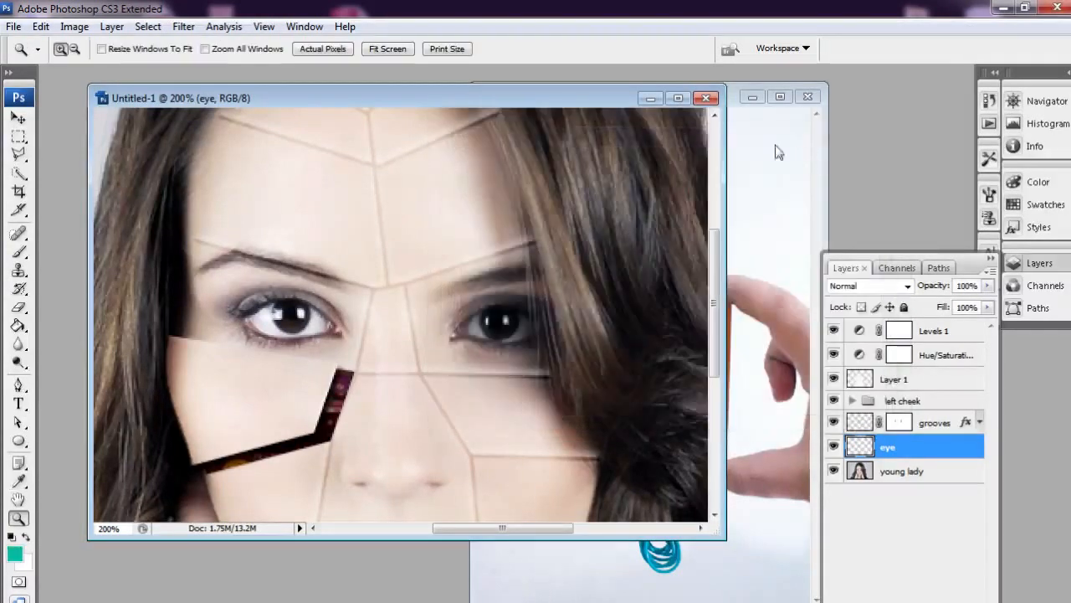
Dab teal onto the center of the left eye's pupil on the eye layer with a soft 10 px brush.
left_click(18, 251)
left_click(18, 518)
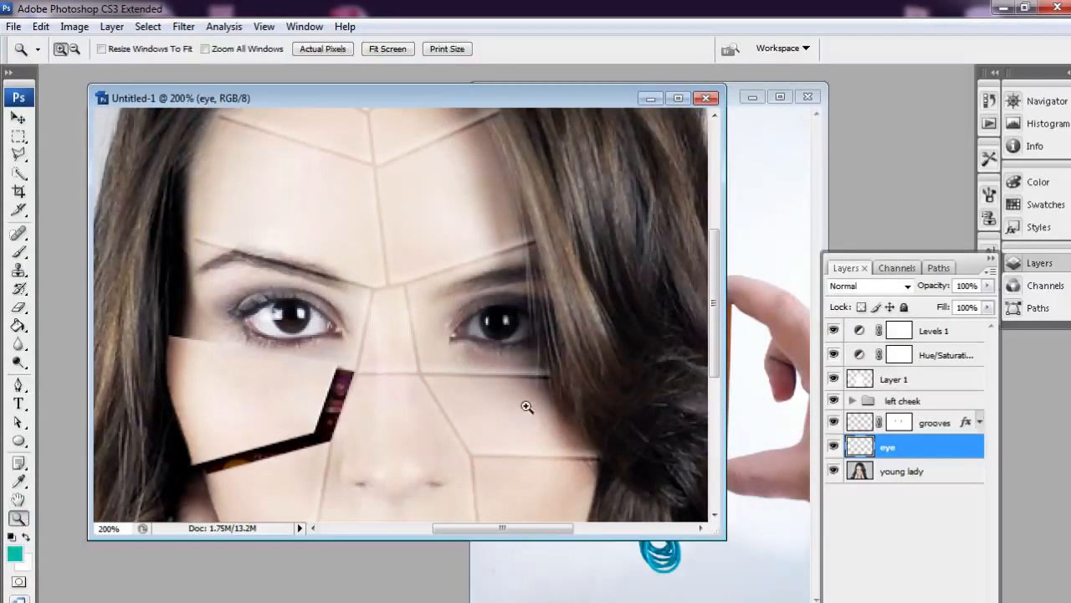
left_click(298, 331)
left_click(423, 277)
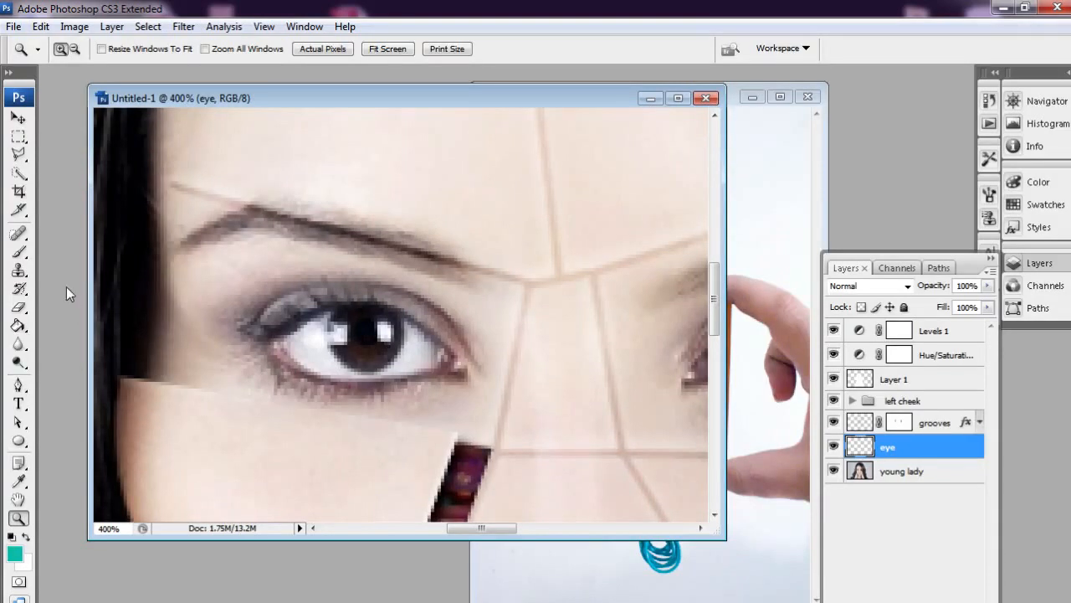
left_click(18, 251)
left_click(104, 50)
left_click_drag(35, 152, 14, 152)
left_click(236, 5)
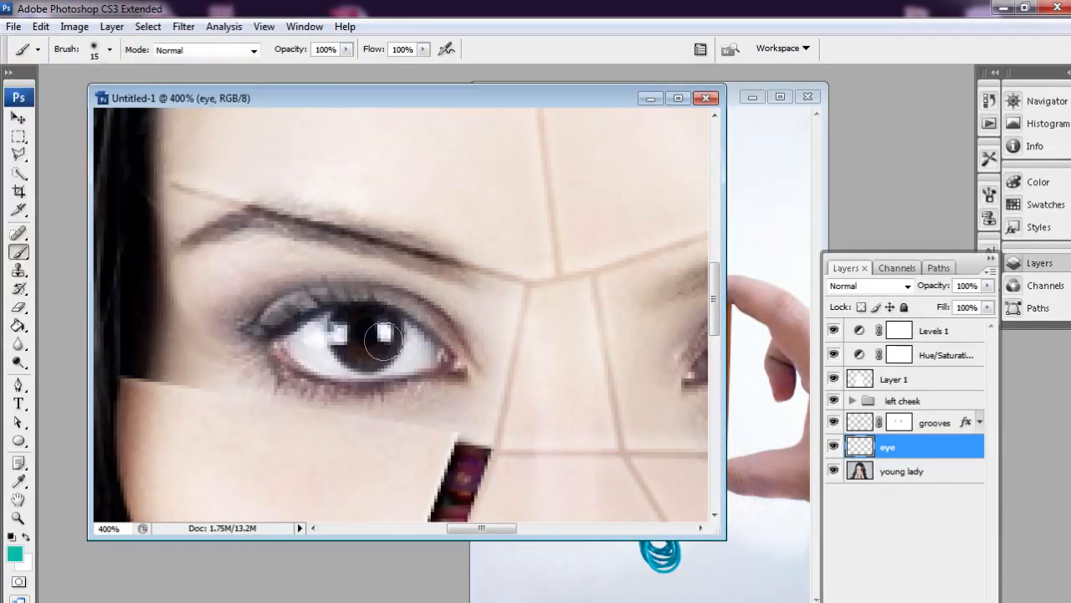
key("bracketleft")
key("bracketleft")
key("bracketright")
left_click(366, 335)
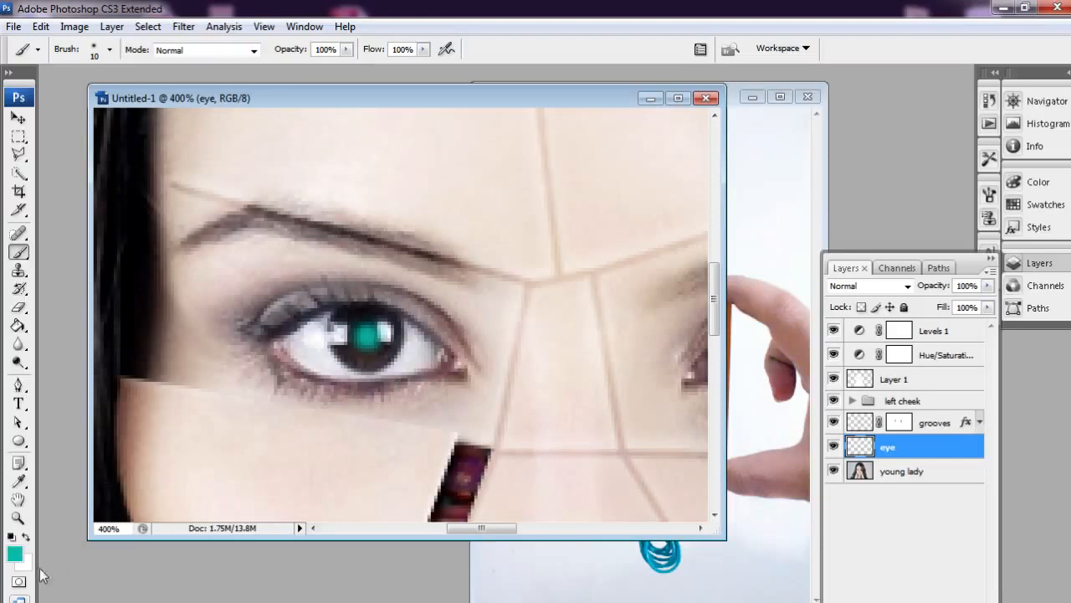
Change the foreground color to lighter teal 46e2d5 and paint the left iris around the darker center.
left_click(14, 553)
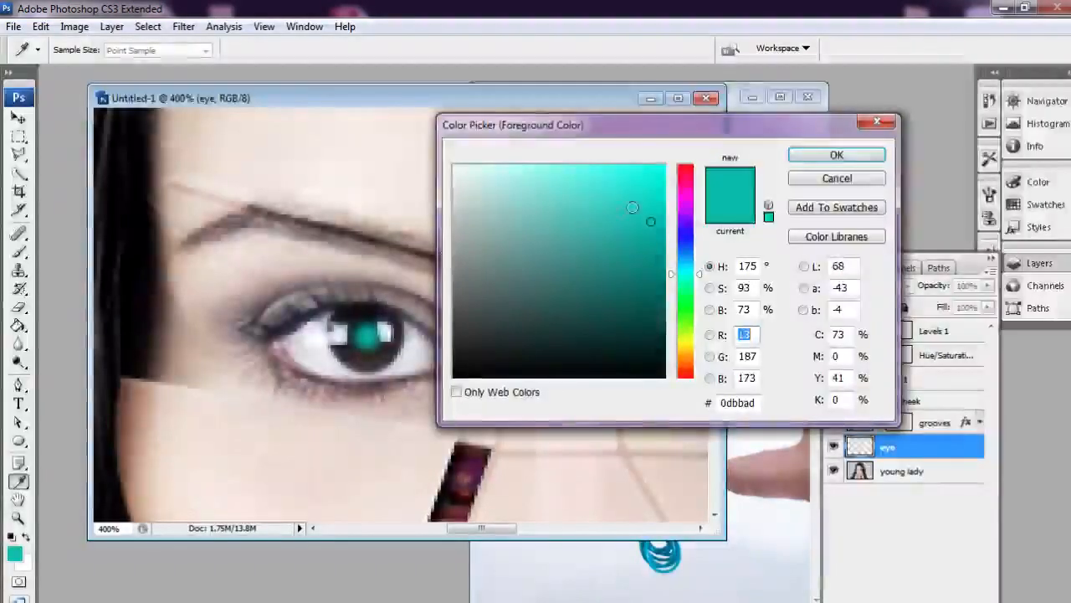
left_click(598, 187)
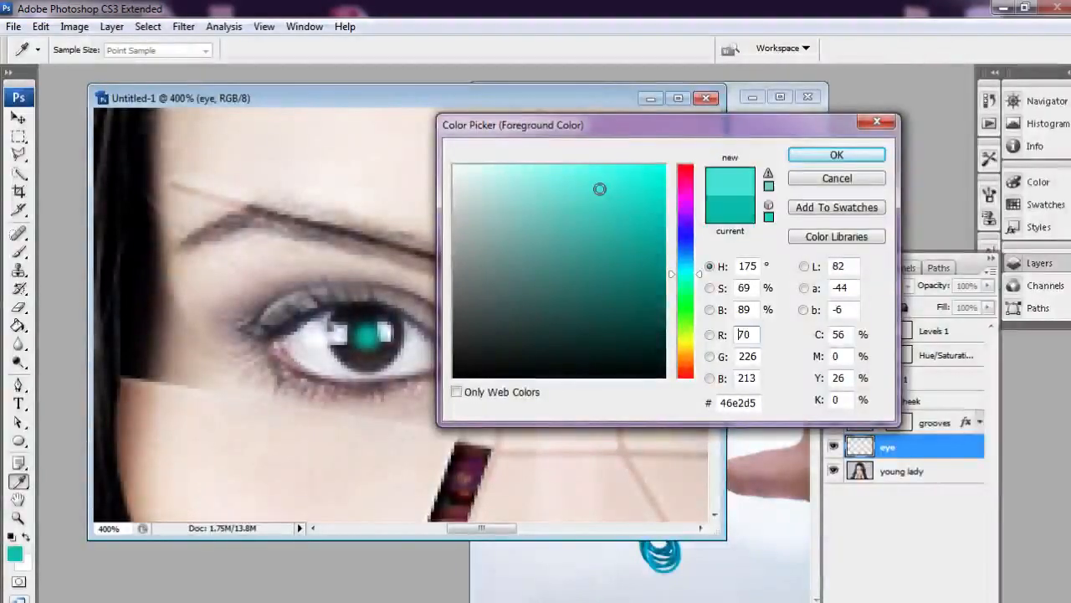
left_click(837, 155)
left_click(343, 322)
mouse_move(345, 350)
left_mouse_down()
mouse_move(385, 352)
mouse_move(387, 326)
mouse_move(358, 313)
mouse_move(340, 324)
left_mouse_up()
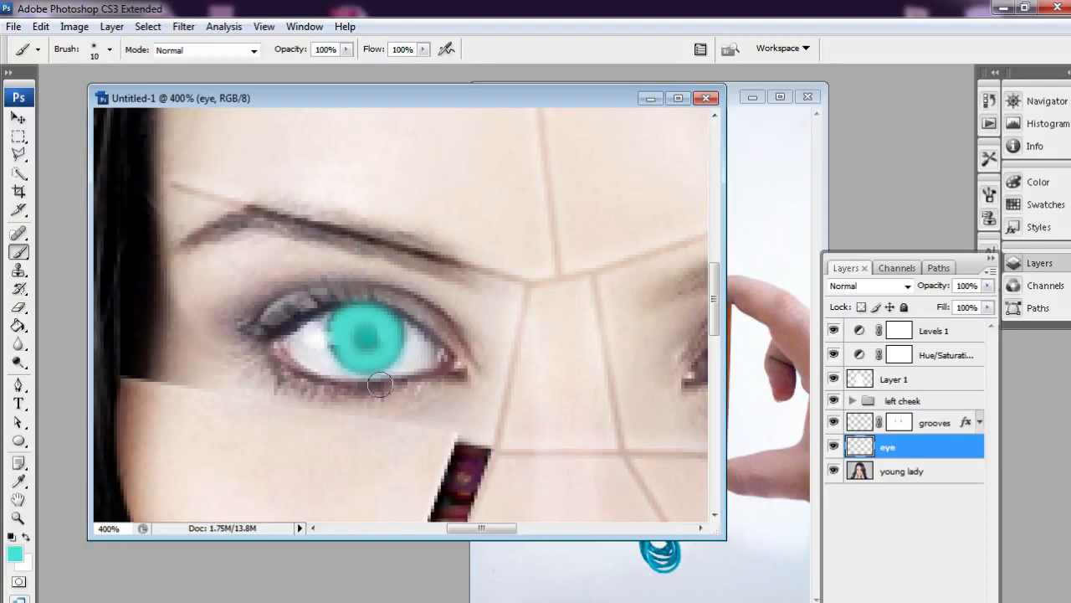
Set the eye layer to Screen blending at 78% opacity.
scroll(369, 331, "down", 3)
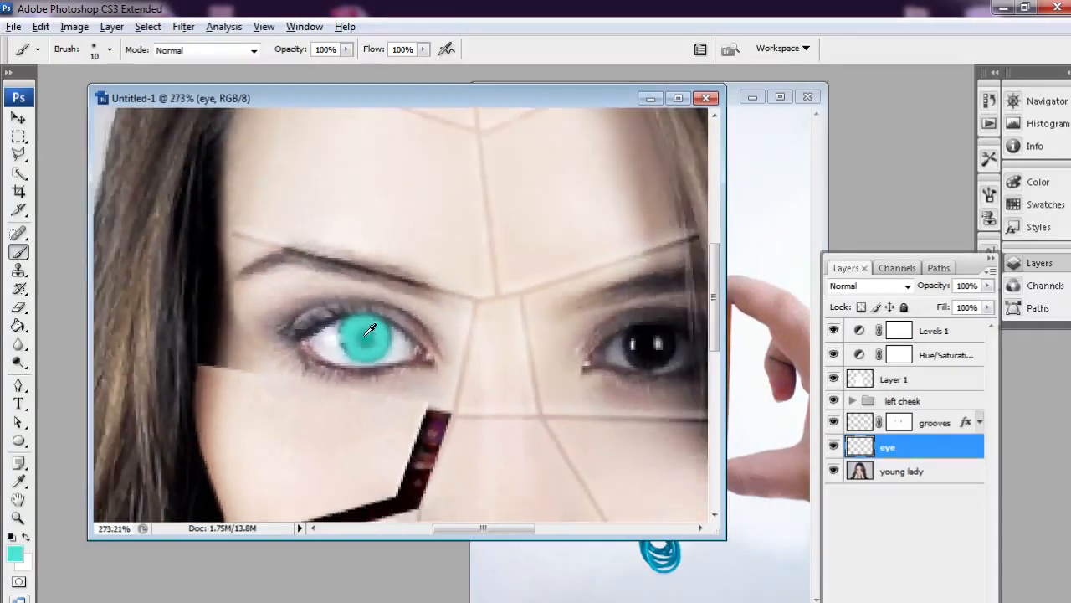
scroll(368, 330, "up", 3)
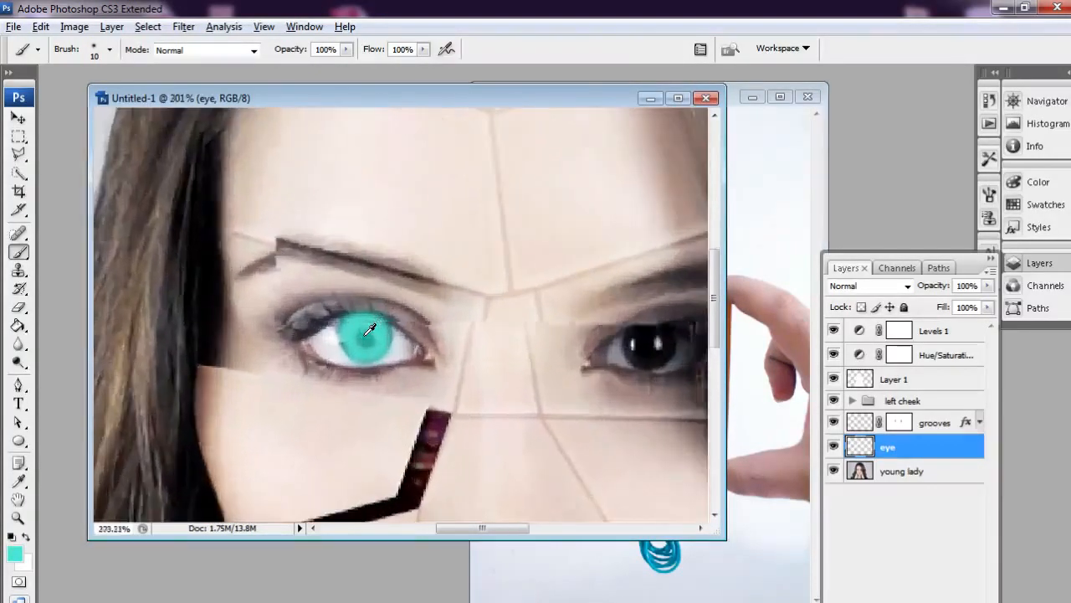
key("alt")
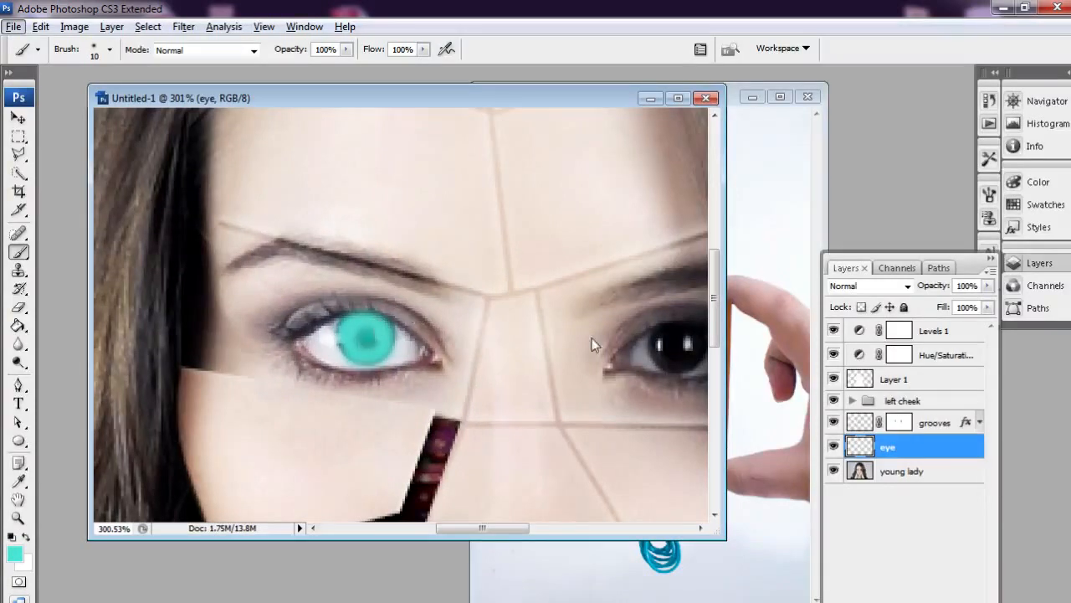
left_click(910, 287)
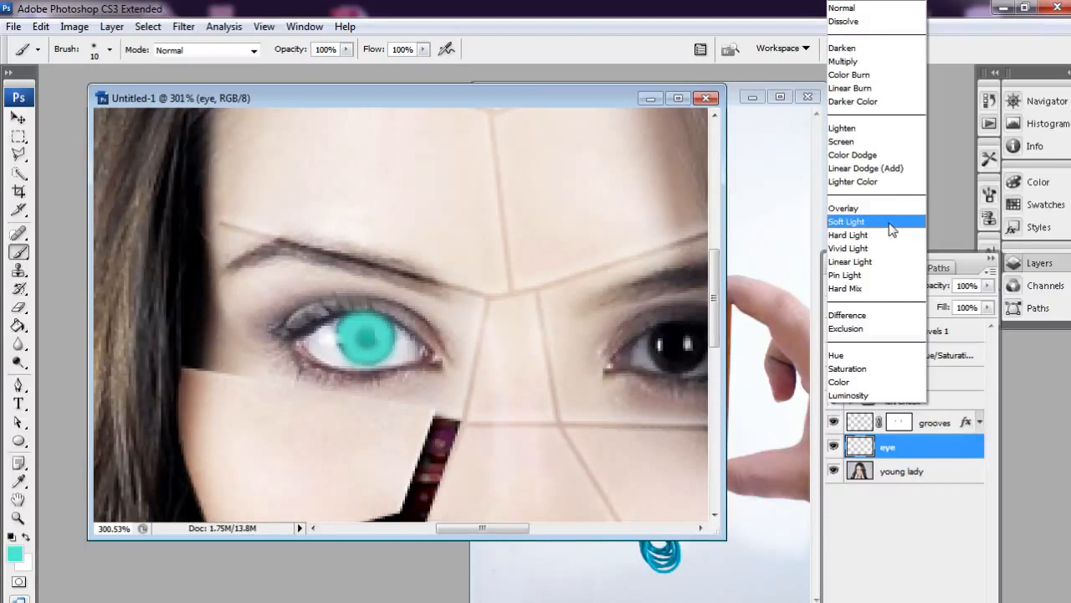
left_click(888, 142)
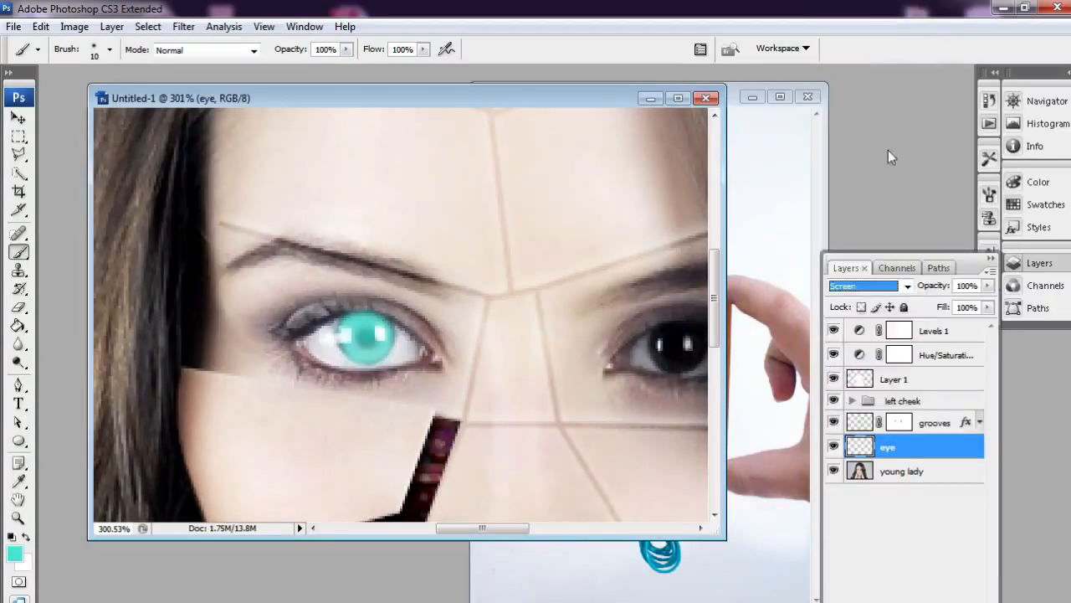
left_click(988, 285)
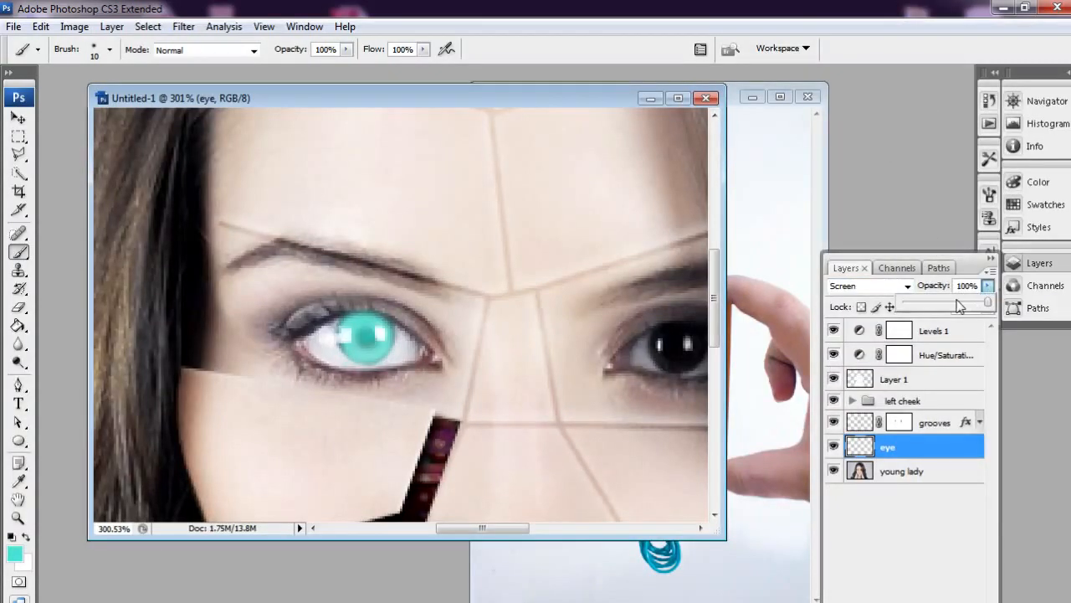
left_click(958, 303)
left_click_drag(958, 304, 970, 304)
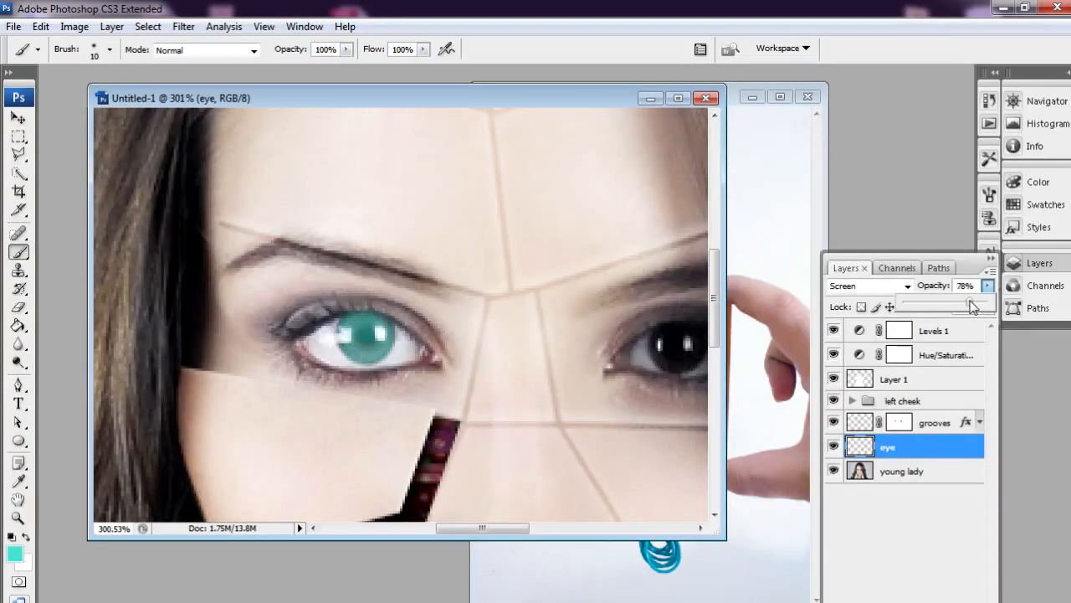
Duplicate the eye layer within the same document and name the copy "eye blur".
left_click(18, 518)
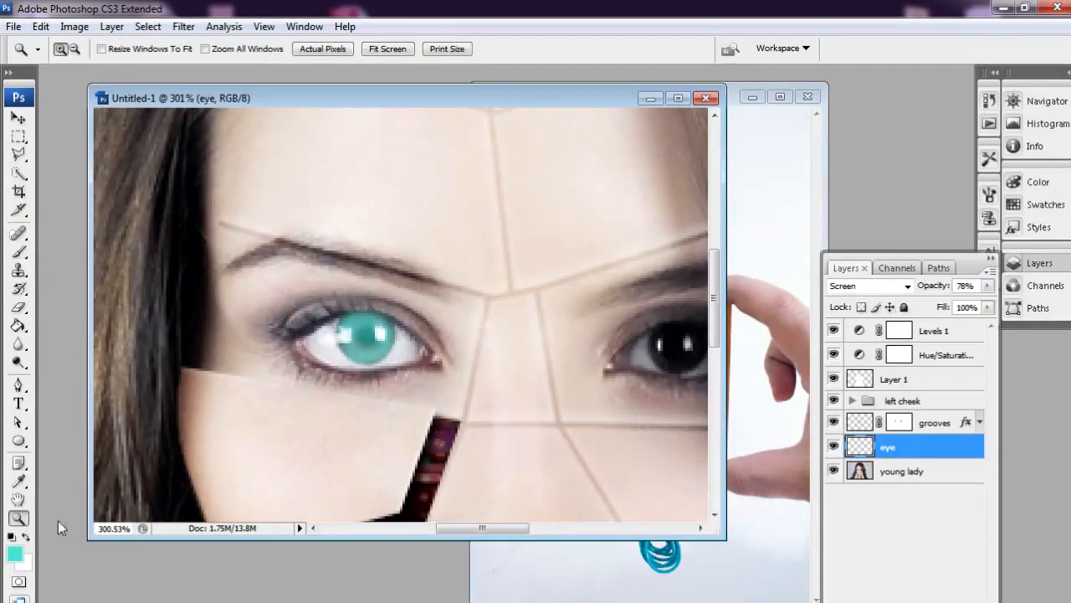
right_click(946, 450)
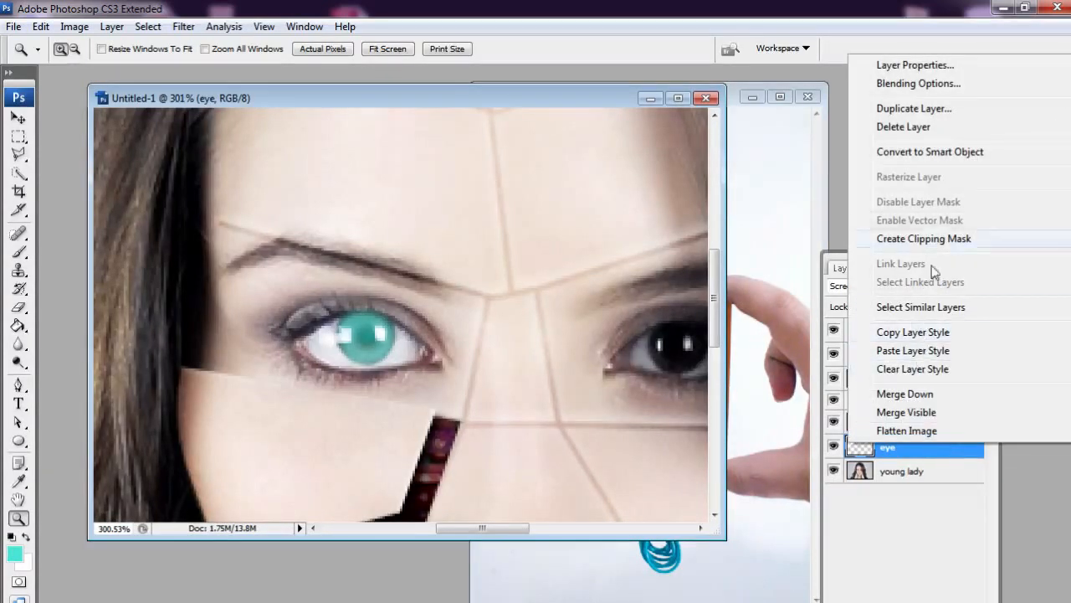
left_click(946, 108)
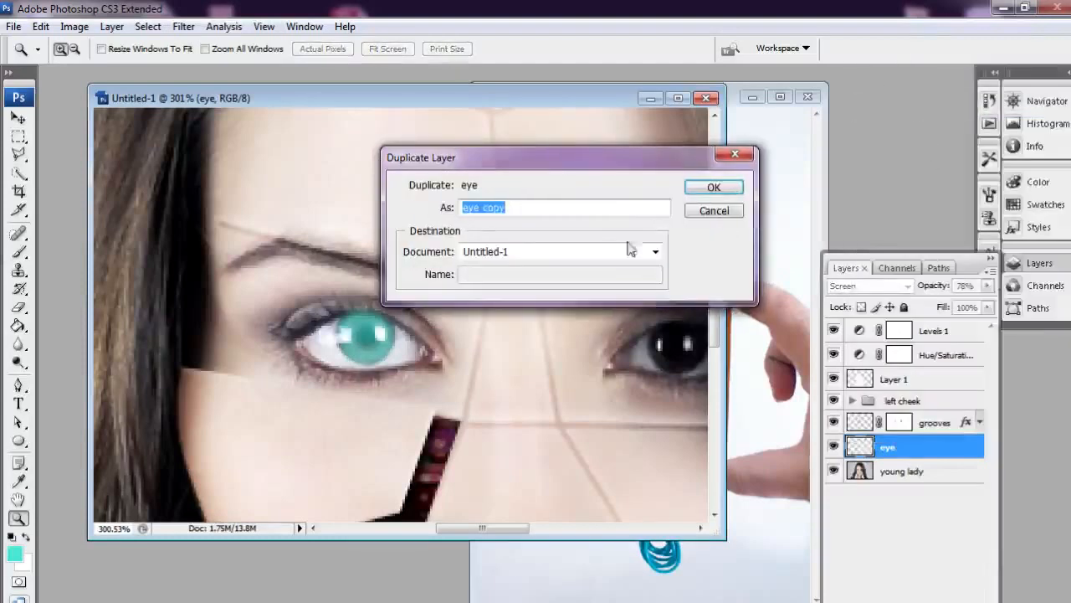
double_click(496, 207)
type("blur")
key("Return")
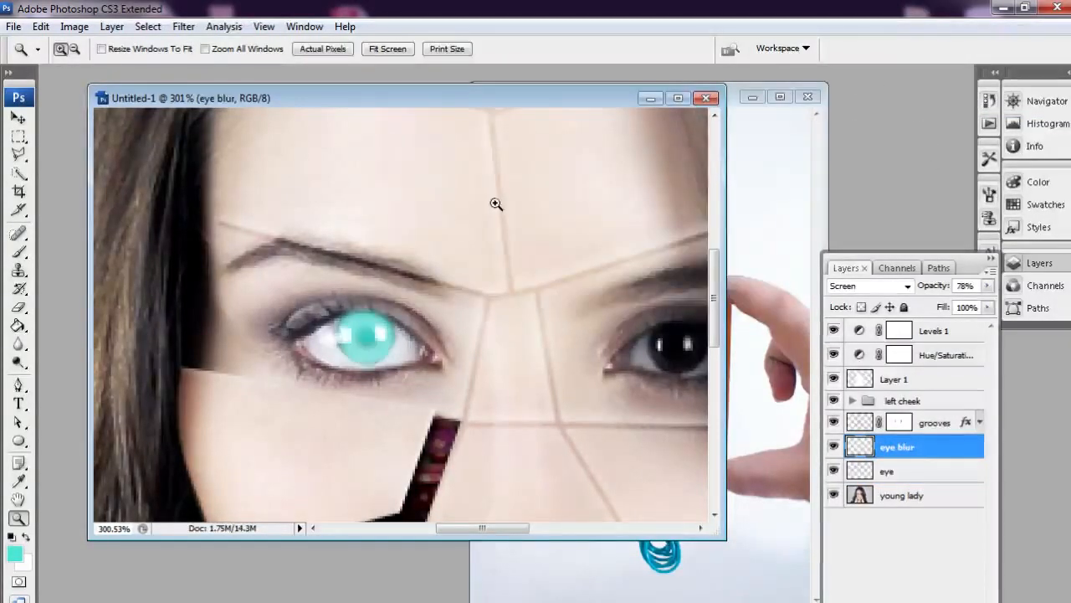
Apply a Gaussian Blur with a 4.5-pixel radius to the eye blur layer.
left_click(183, 26)
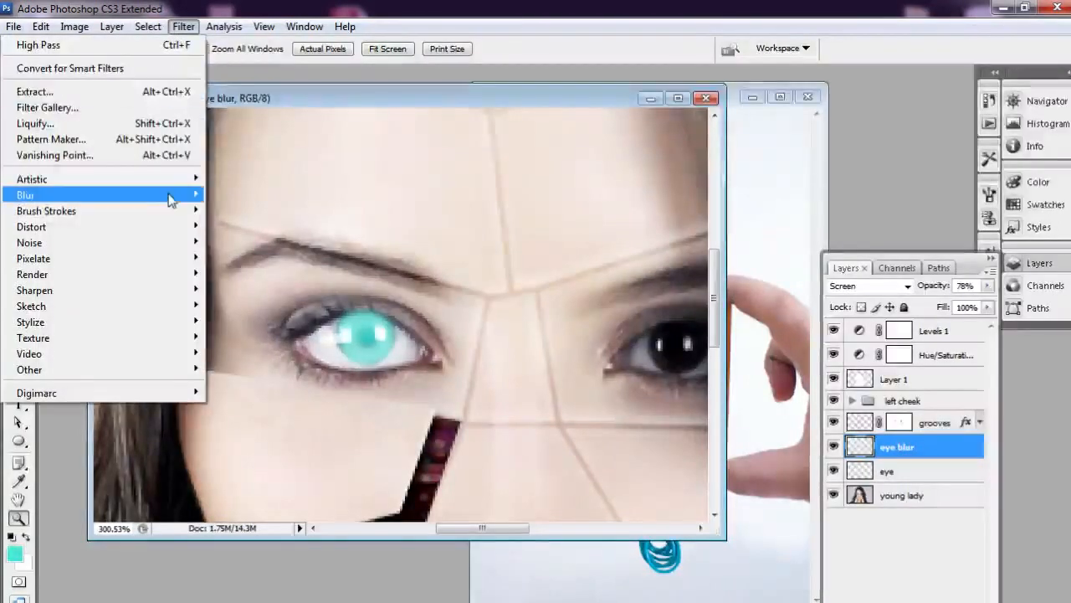
mouse_move(171, 201)
left_click(251, 257)
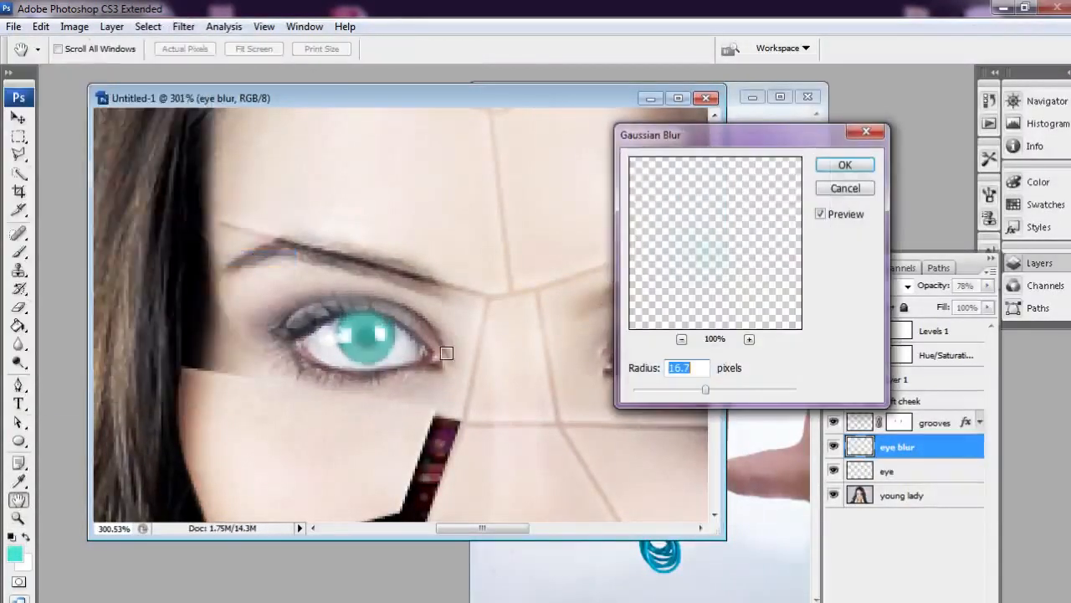
left_click_drag(698, 390, 673, 390)
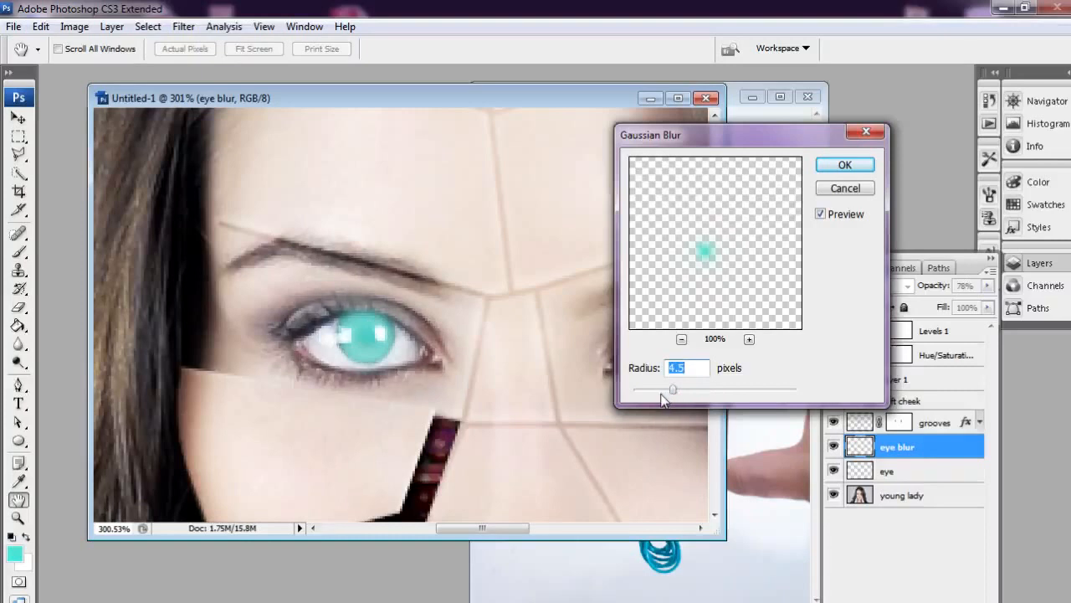
left_click(844, 166)
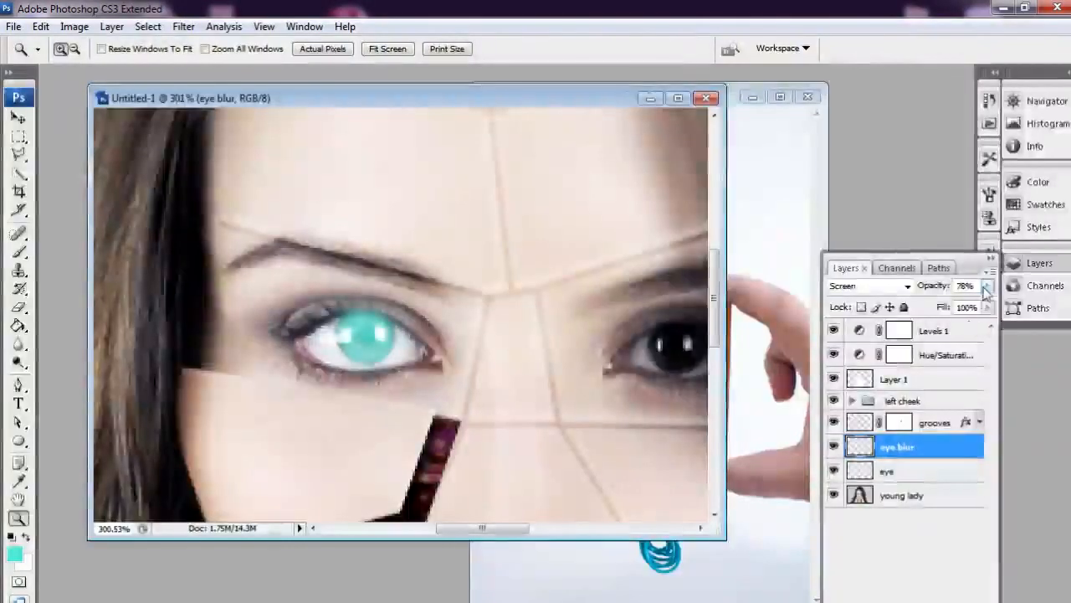
Lower the eye blur layer's opacity to 52% and toggle its visibility to compare the effect.
left_click_drag(973, 302, 955, 303)
left_click(834, 449)
left_click(834, 449)
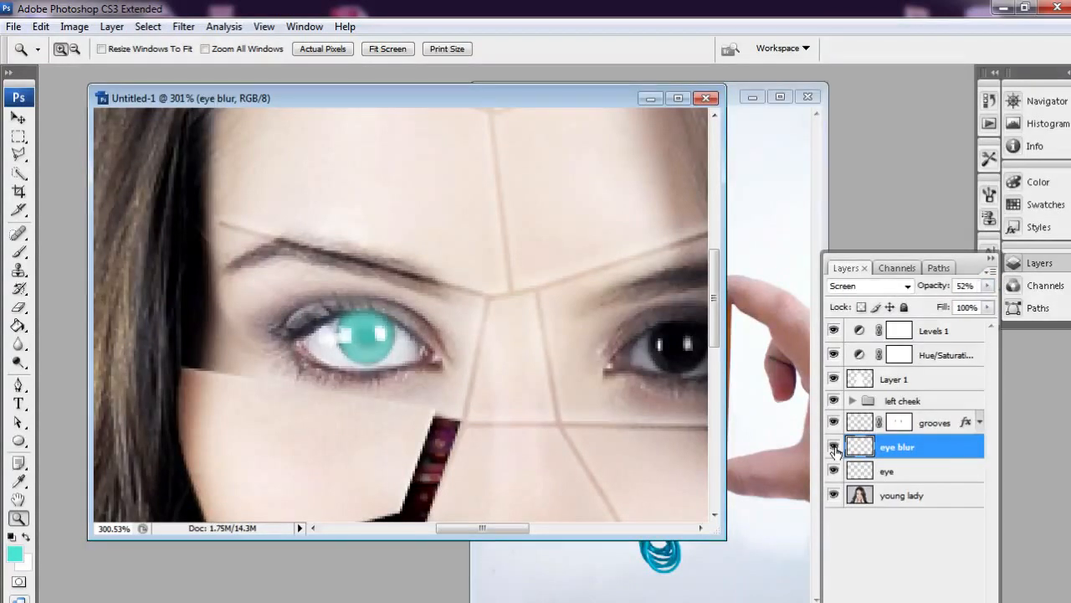
Hide the eye blur layer and add an Outer Glow in light cyan bef5ff to the eye layer.
left_click(834, 449)
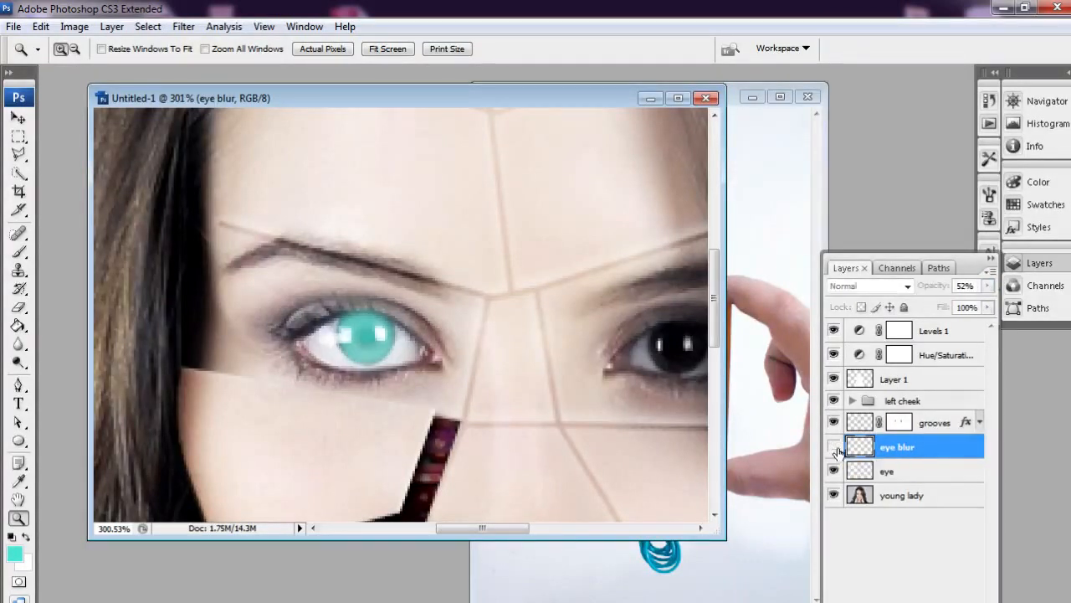
left_click(903, 474)
left_click(866, 600)
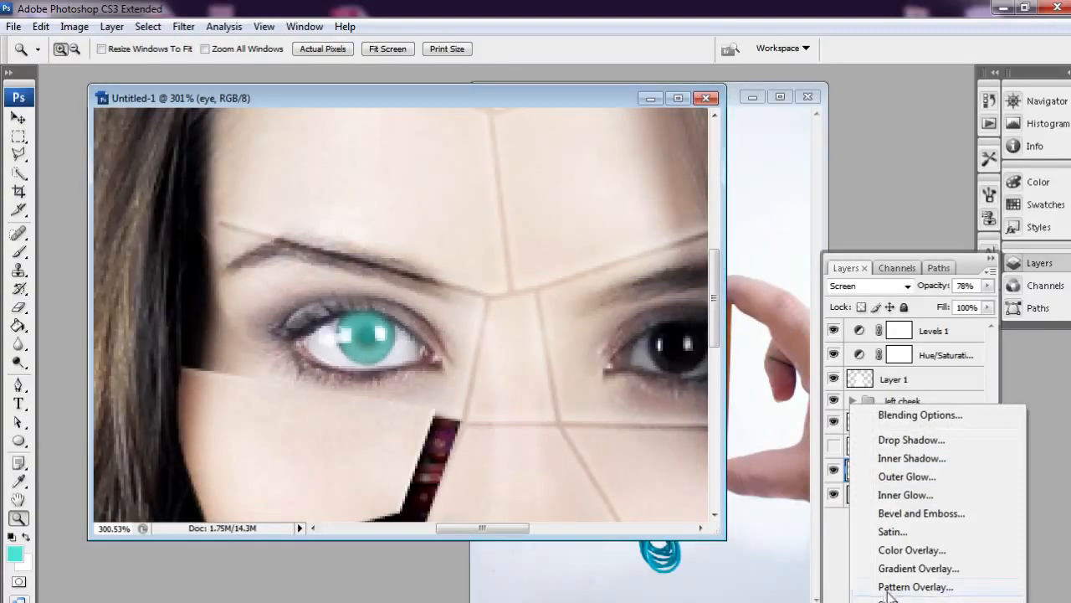
left_click(906, 482)
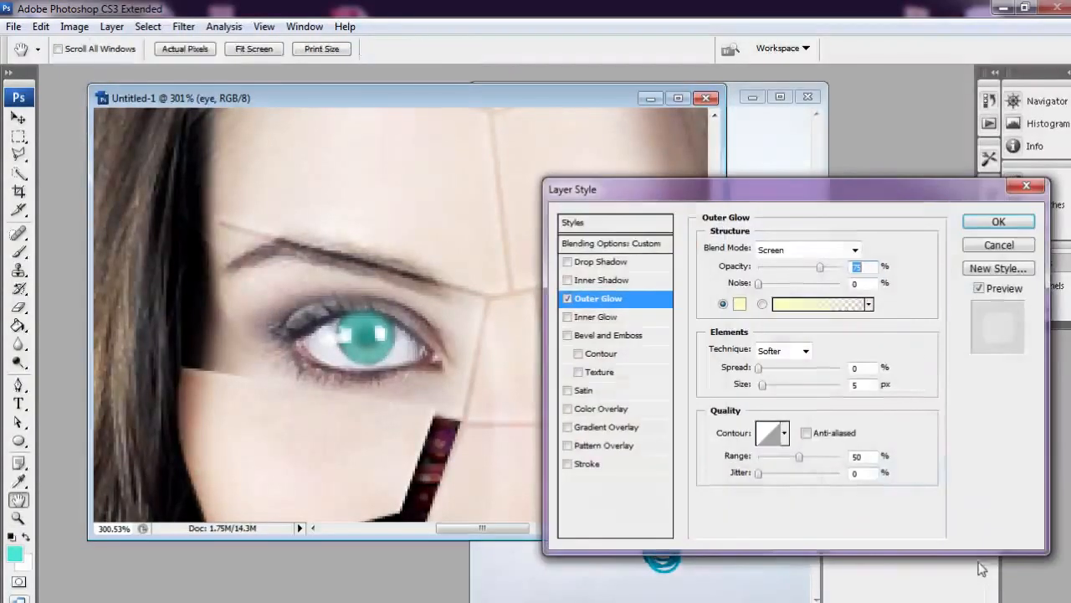
left_click(740, 305)
left_click(690, 266)
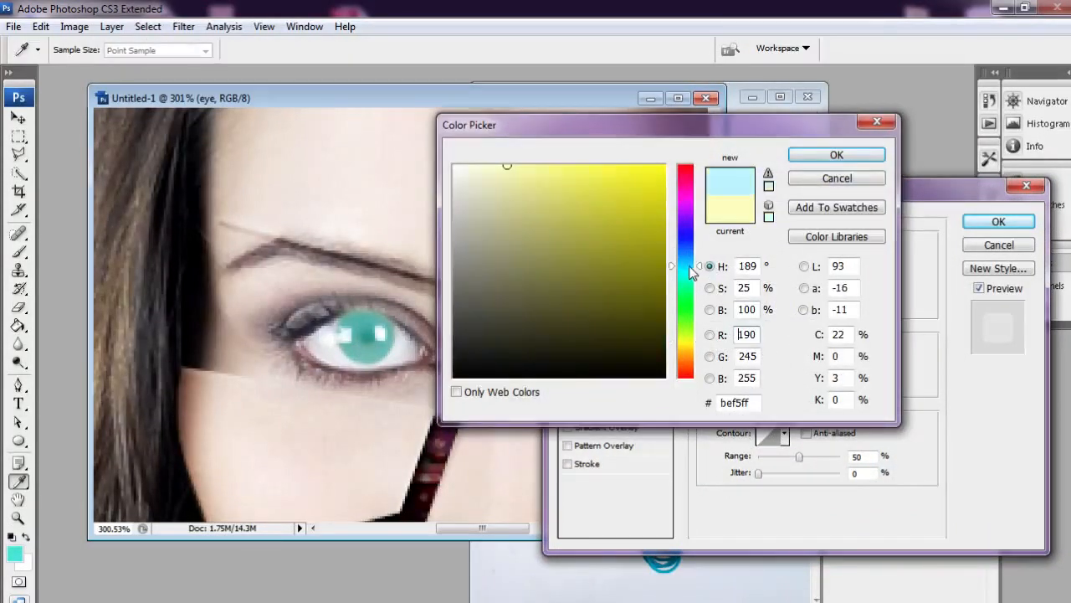
left_click(837, 155)
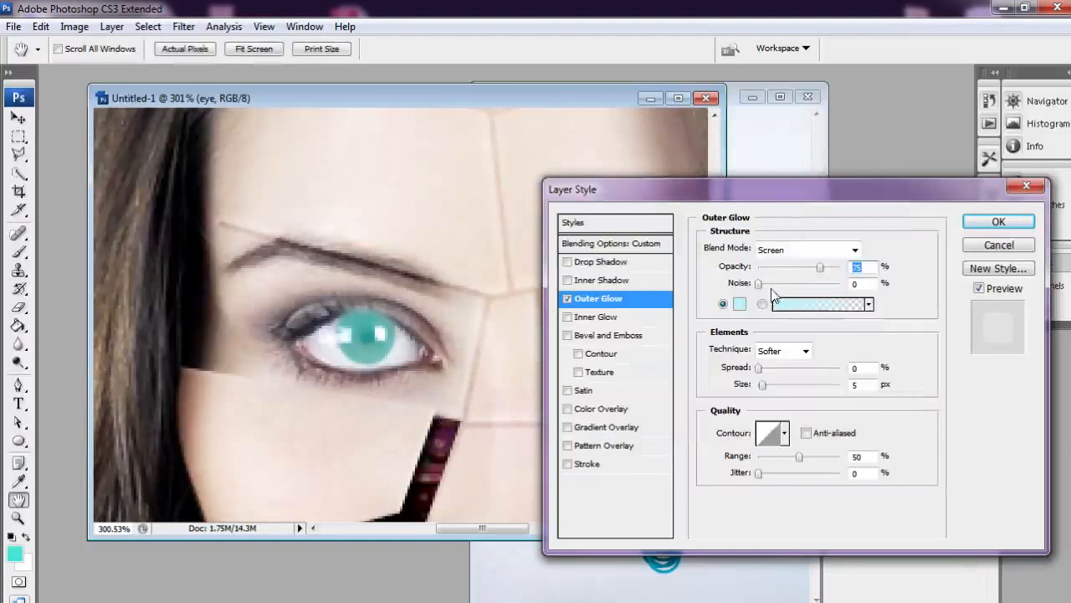
Set the eye layer's Outer Glow to 7% spread and 27 px size, and show the eye blur layer again.
left_click(767, 386)
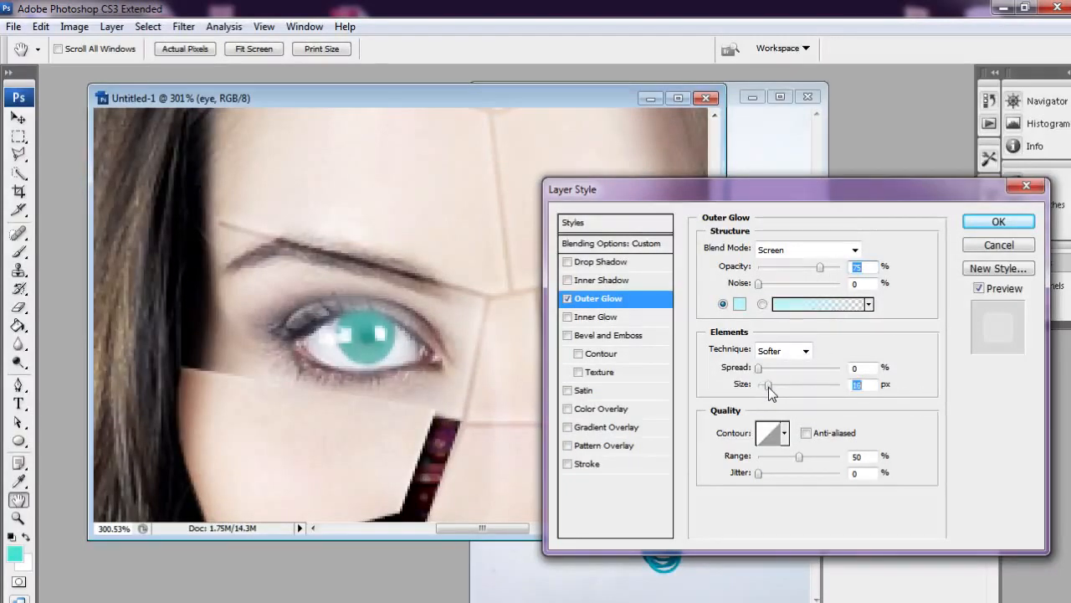
mouse_move(767, 387)
left_mouse_down()
mouse_move(761, 369)
mouse_move(772, 384)
left_mouse_up()
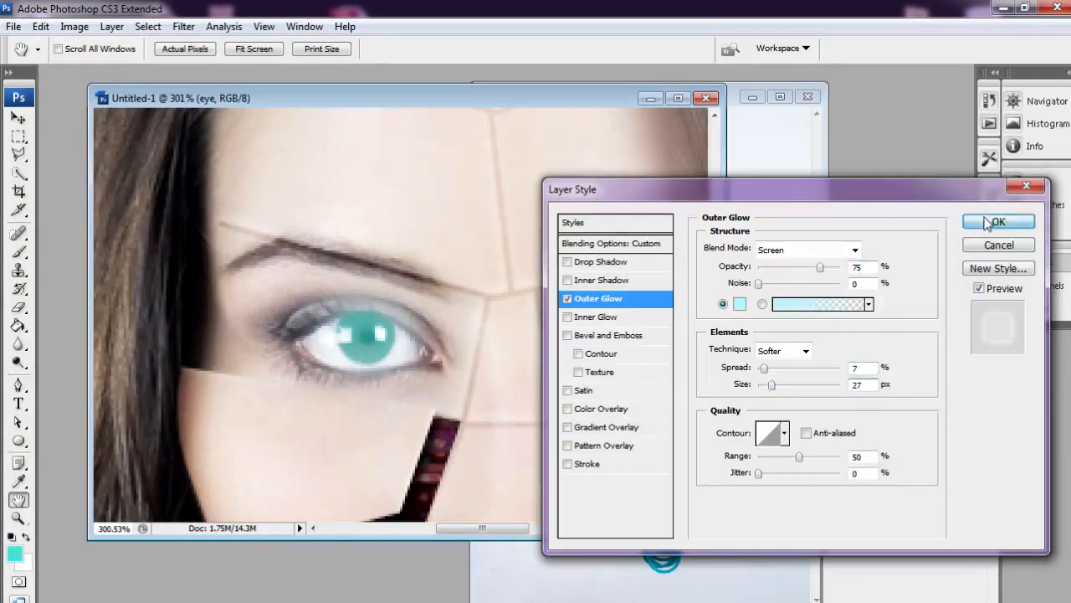
left_click(996, 221)
left_click(833, 446)
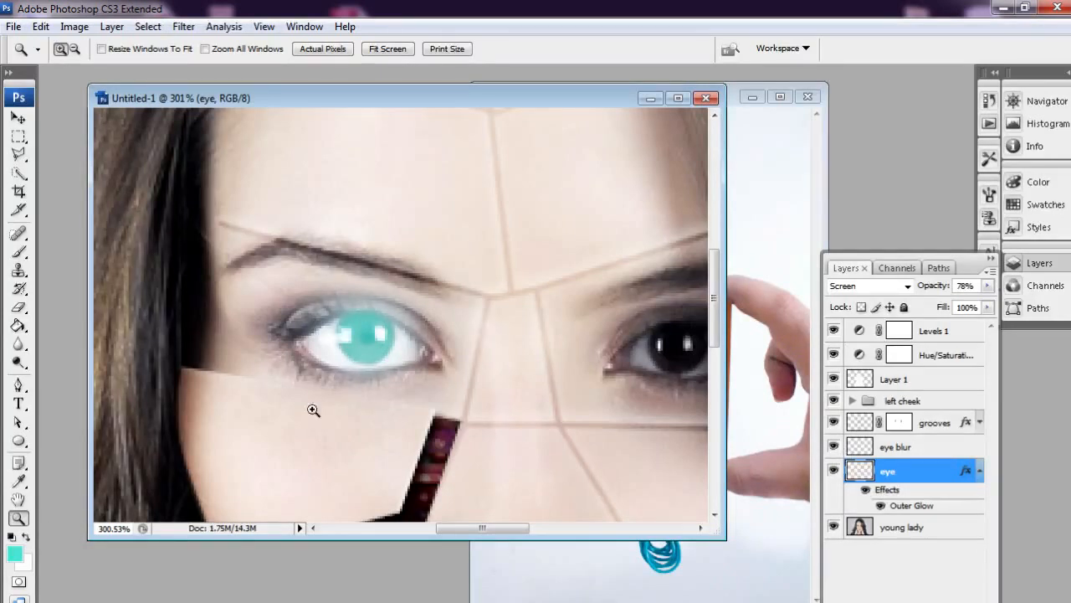
Check the glowing eye on the whole portrait and set the eye blur layer's opacity to 43%.
left_click(419, 352, "alt")
left_click(419, 352, "alt")
left_click(420, 351, "alt")
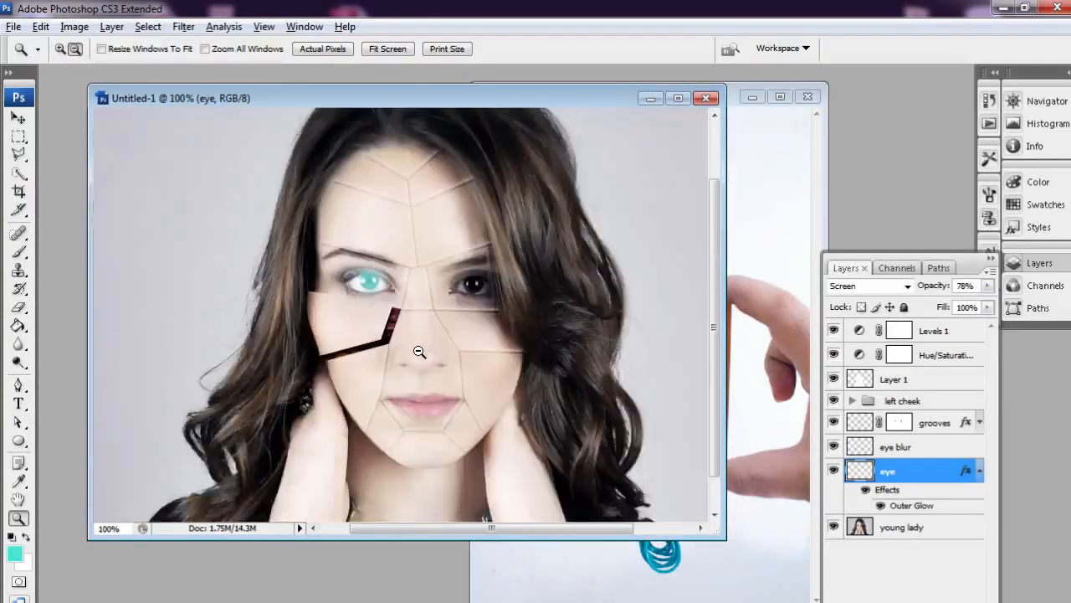
left_click(419, 351, "alt")
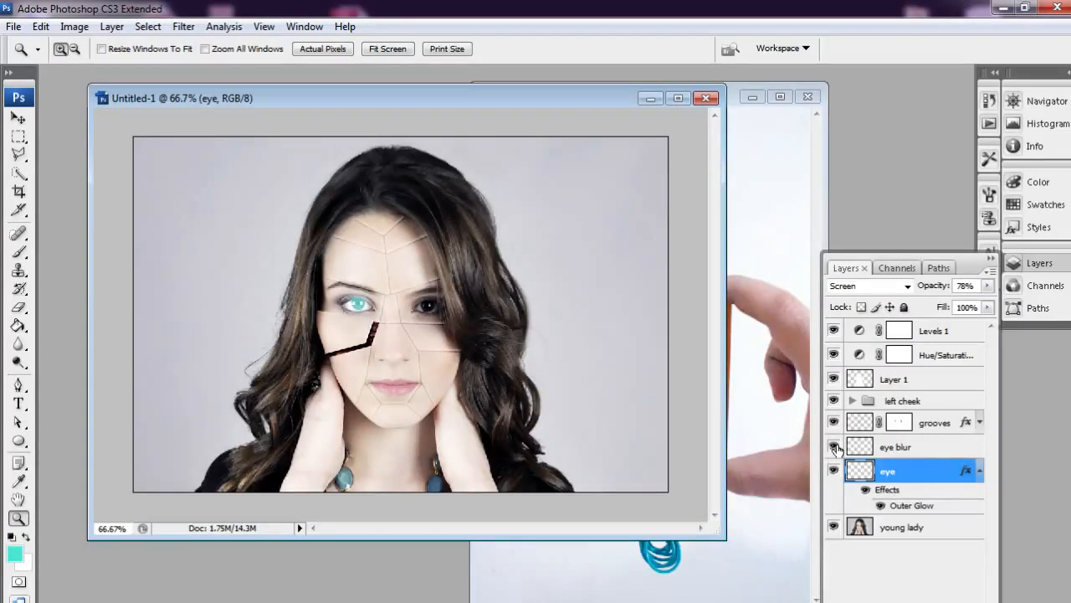
left_click(903, 449)
left_click_drag(987, 285, 939, 307)
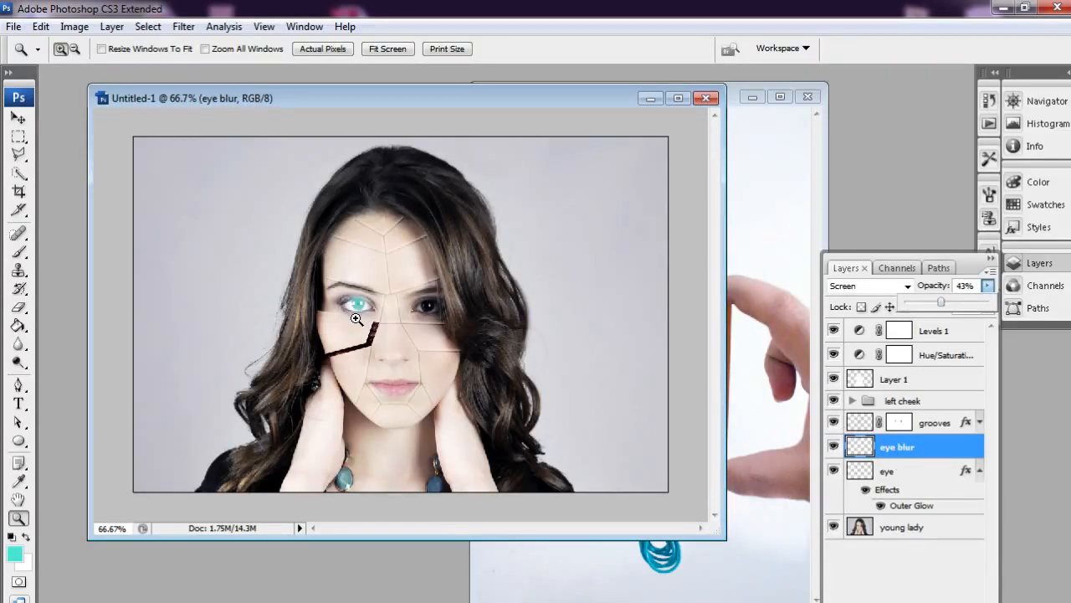
Expand the left cheek group and temporarily hide the left face plate layer to inspect the circuitry beneath it.
left_click(852, 401)
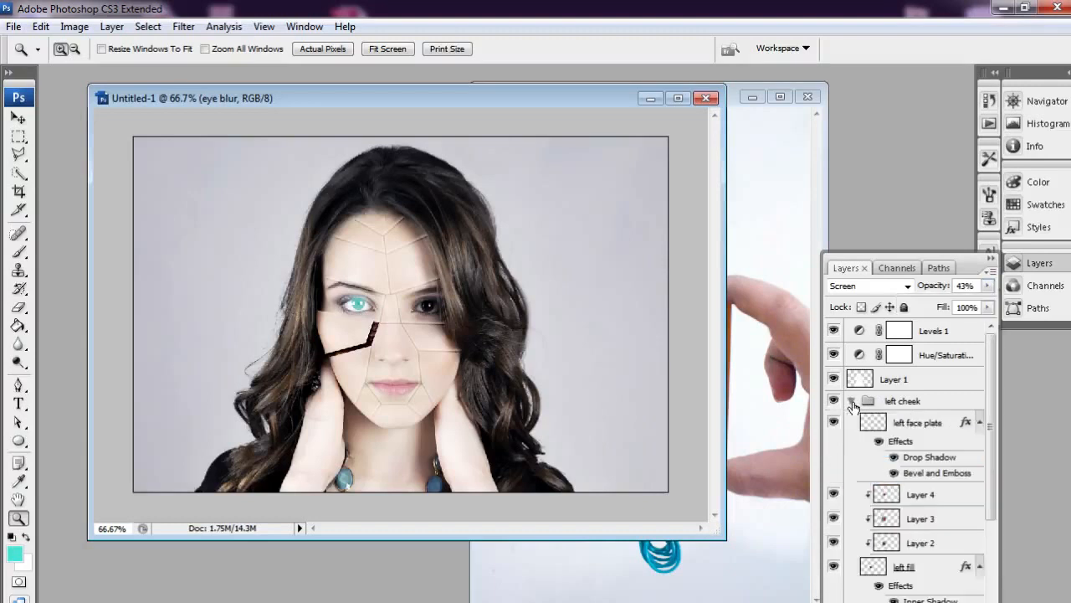
left_click(834, 423)
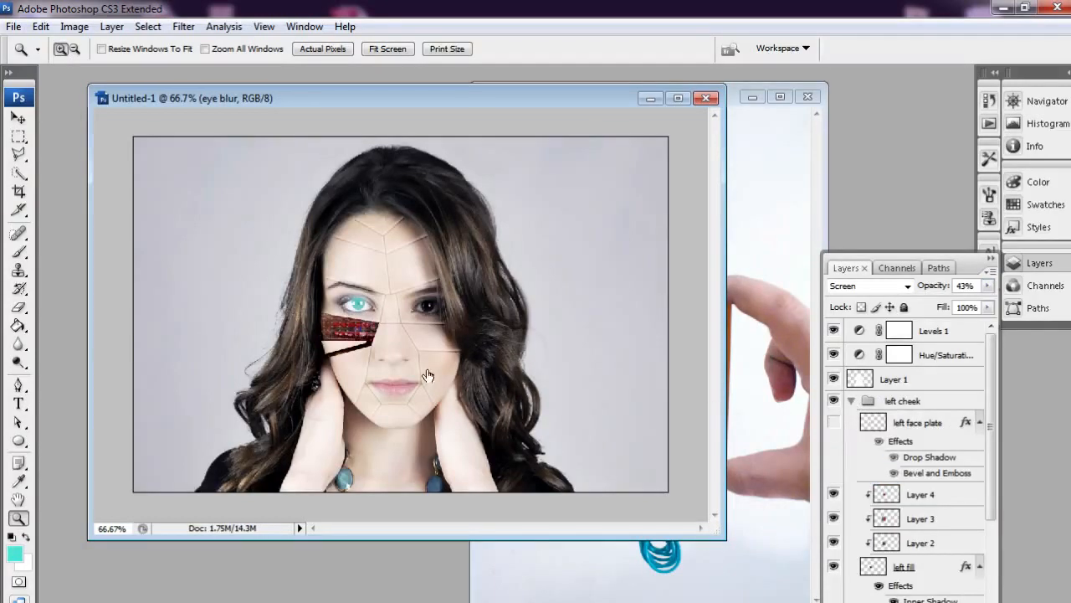
left_click(351, 337)
left_click(408, 335)
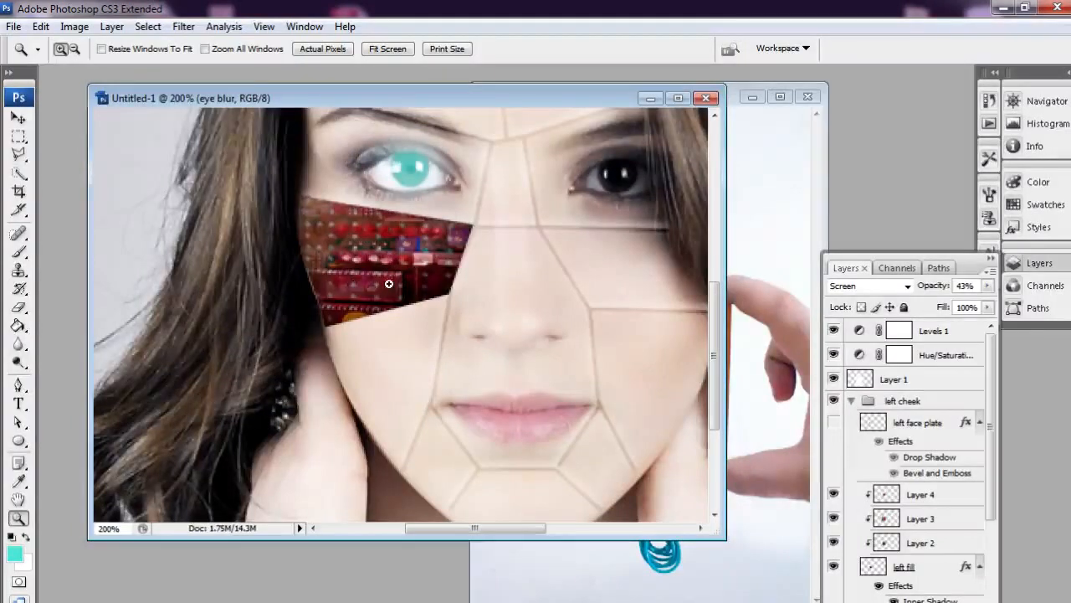
left_click(548, 351, "alt")
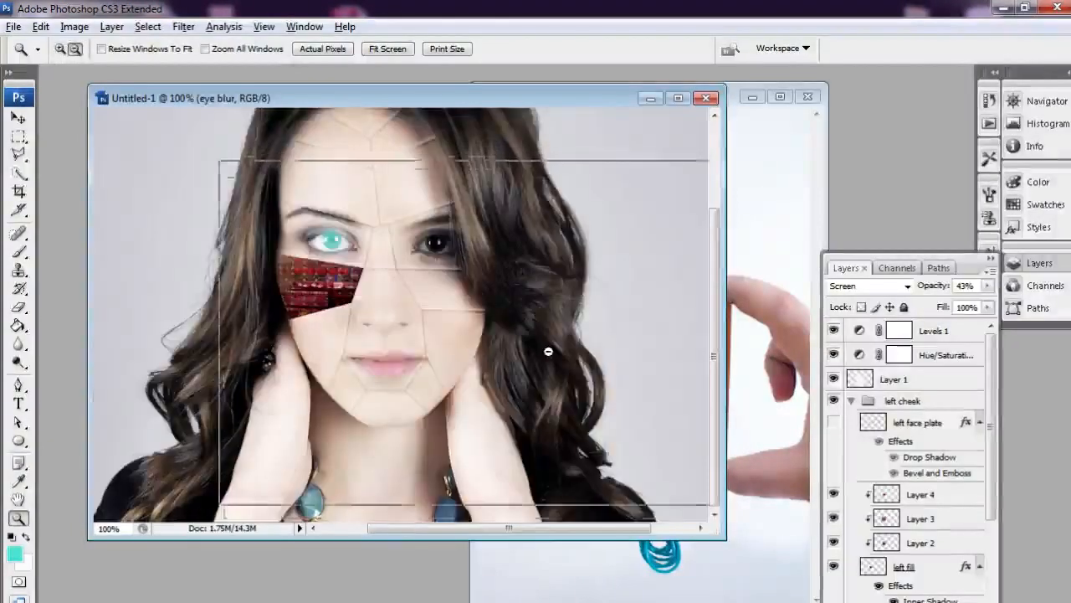
left_click(548, 351, "alt")
left_click(834, 422)
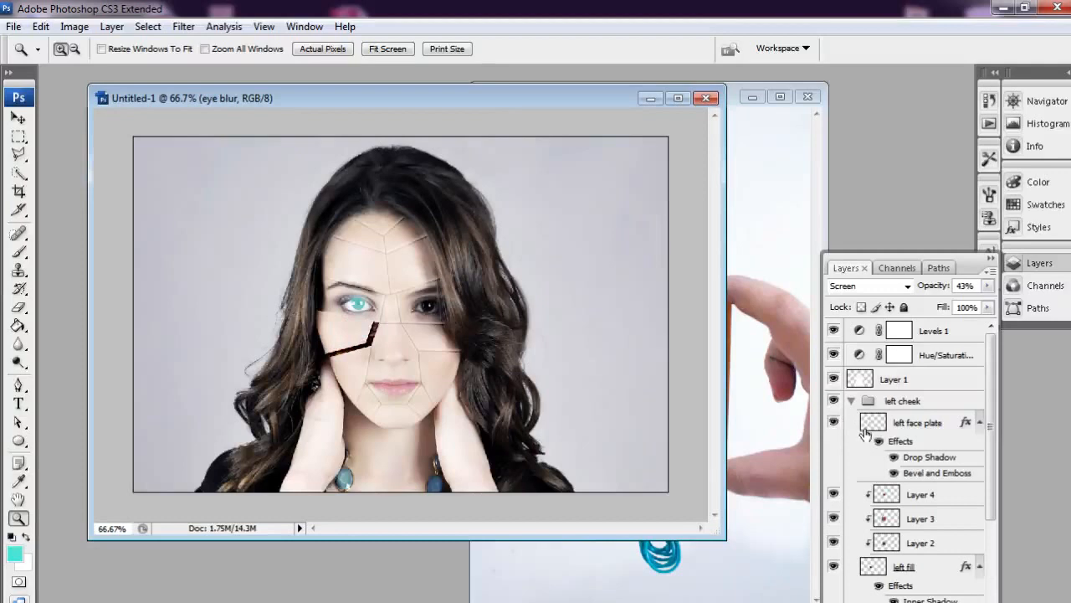